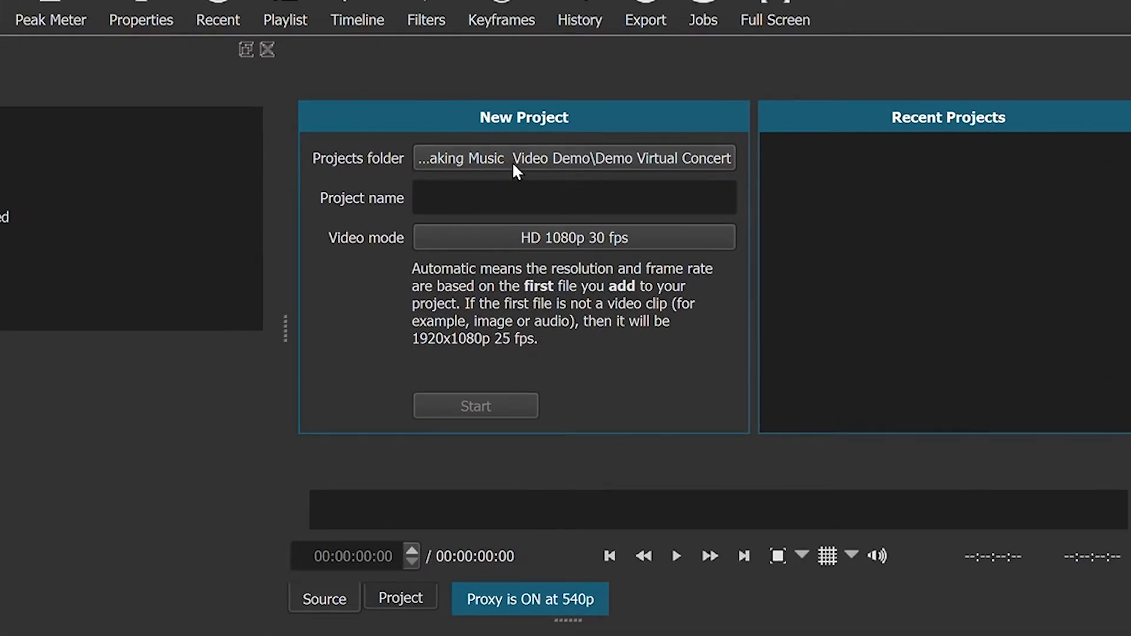
Step: Create an HD 1080p 30 fps project named Summer Performance in the LIVE EVENT - Video Editing folder on the Desktop
{"action": "left_click", "coordinate": [511, 161]}
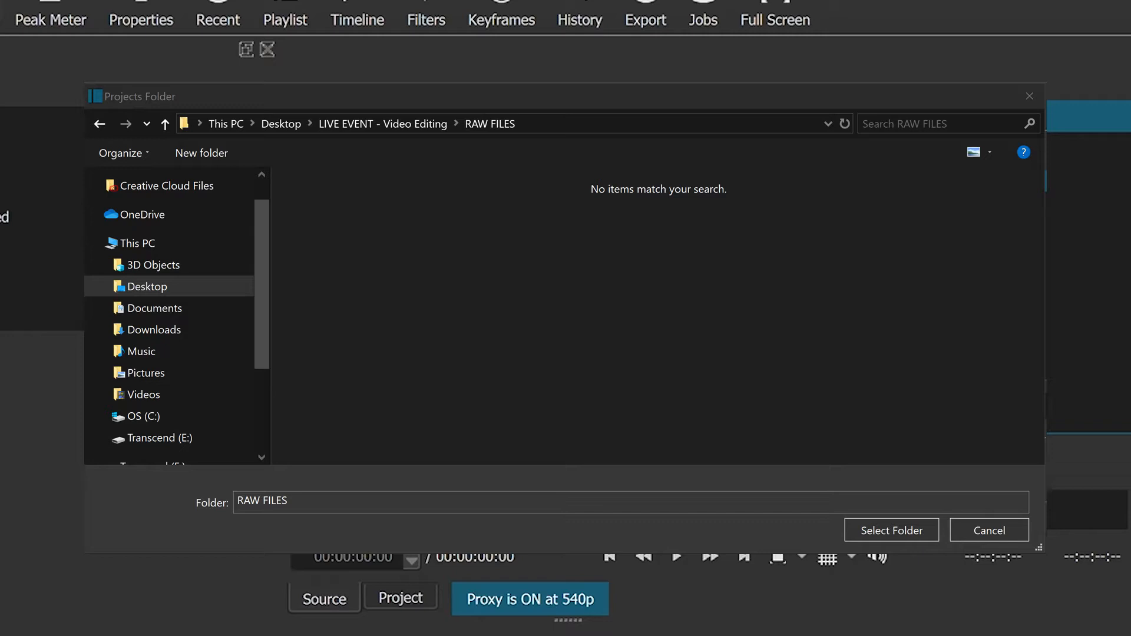
{"action": "left_click", "coordinate": [891, 530]}
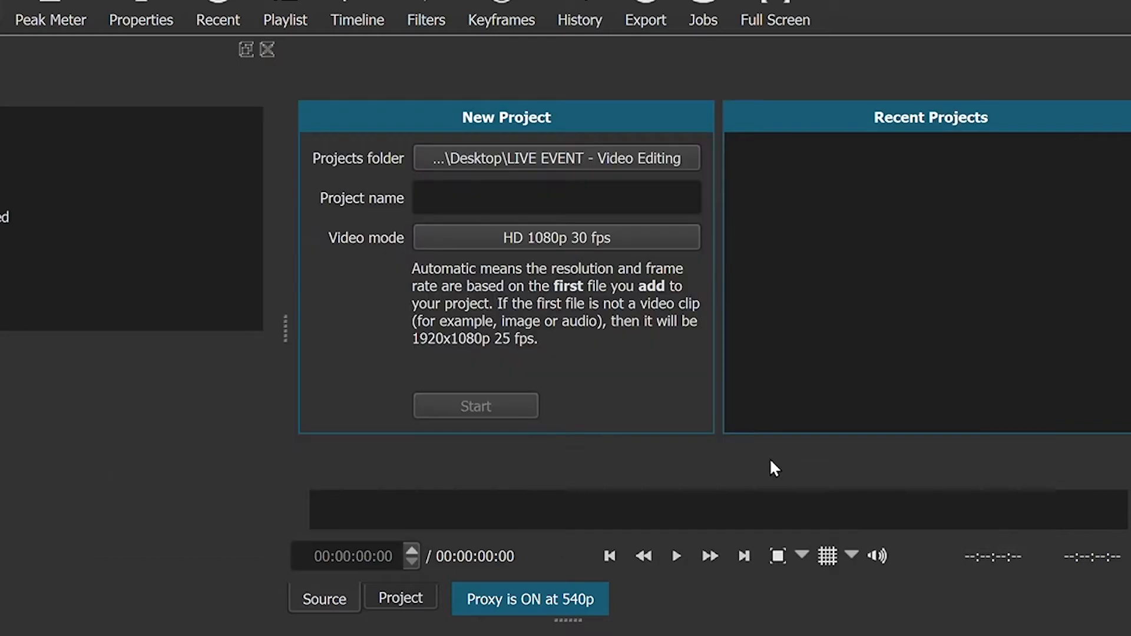
{"action": "left_click", "coordinate": [577, 219]}
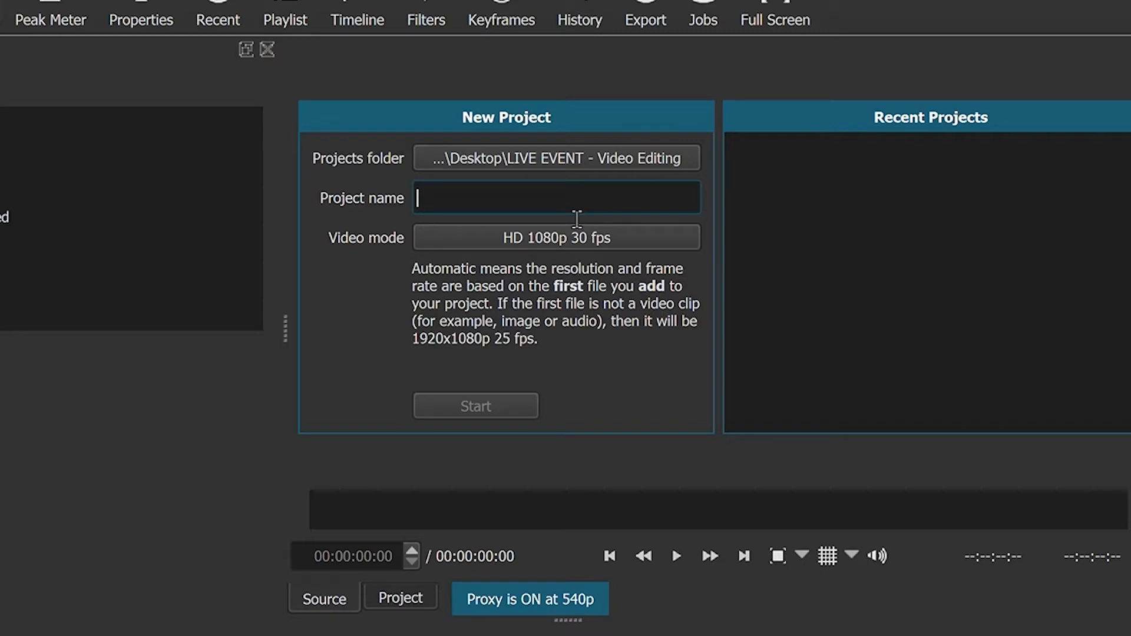
{"action": "type", "text": "Vid"}
{"action": "key", "text": "BackSpace"}
{"action": "key", "text": "BackSpace"}
{"action": "key", "text": "BackSpace"}
{"action": "type", "text": "Summer "}
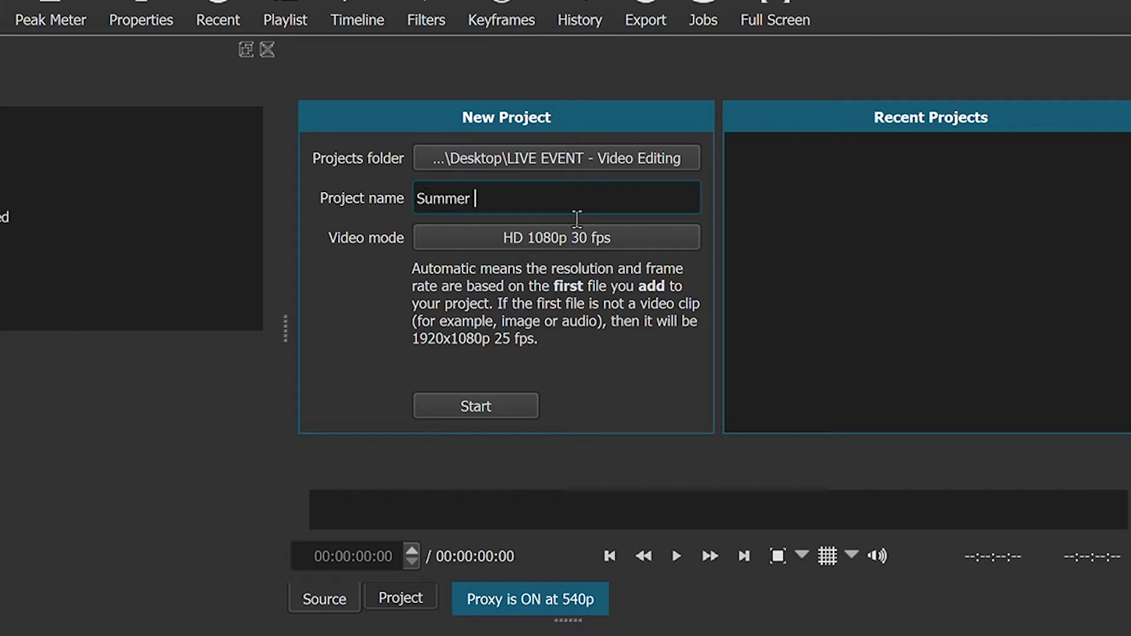
{"action": "type", "text": "Performance"}
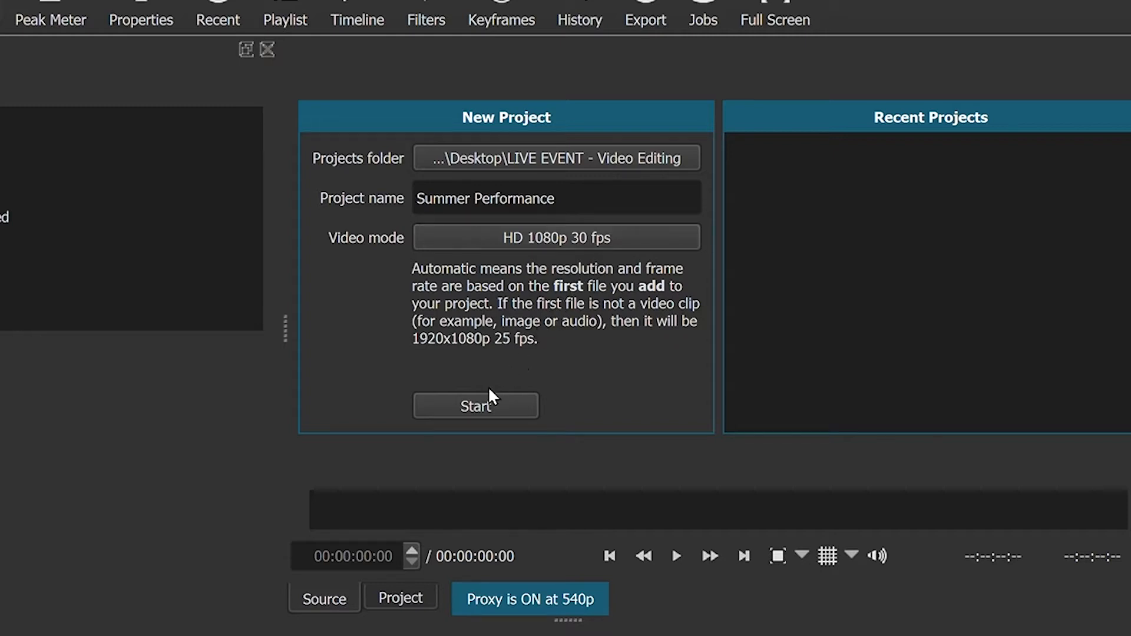
{"action": "left_click", "coordinate": [503, 407]}
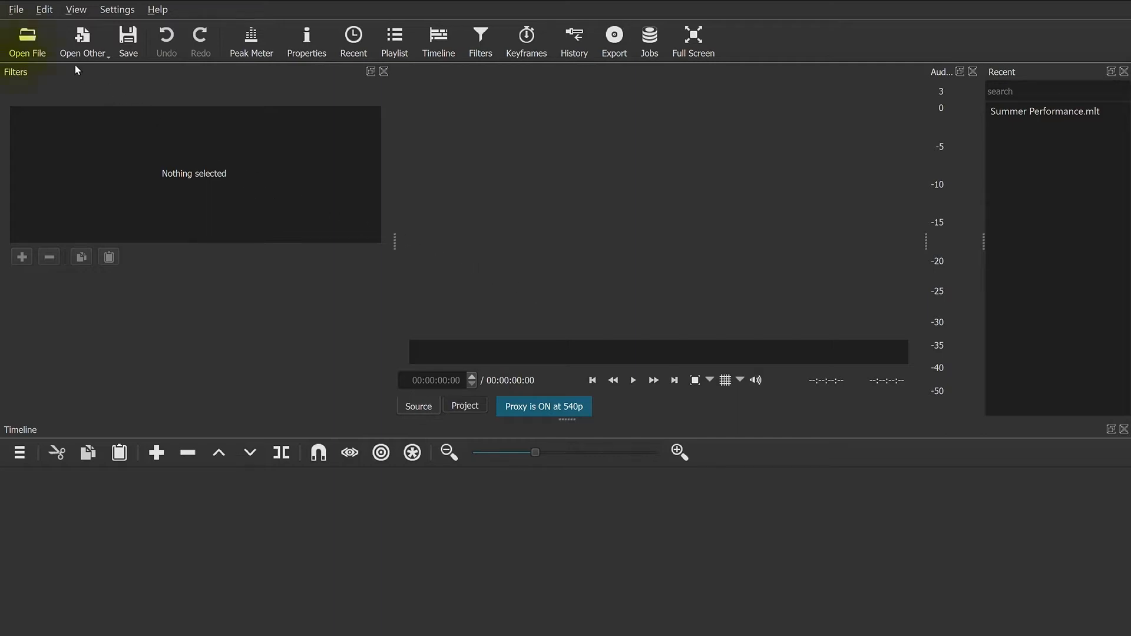
Step: Open Video PART 1.mp4 from the RAW FILES folder and pause its playback
{"action": "left_click", "coordinate": [44, 34]}
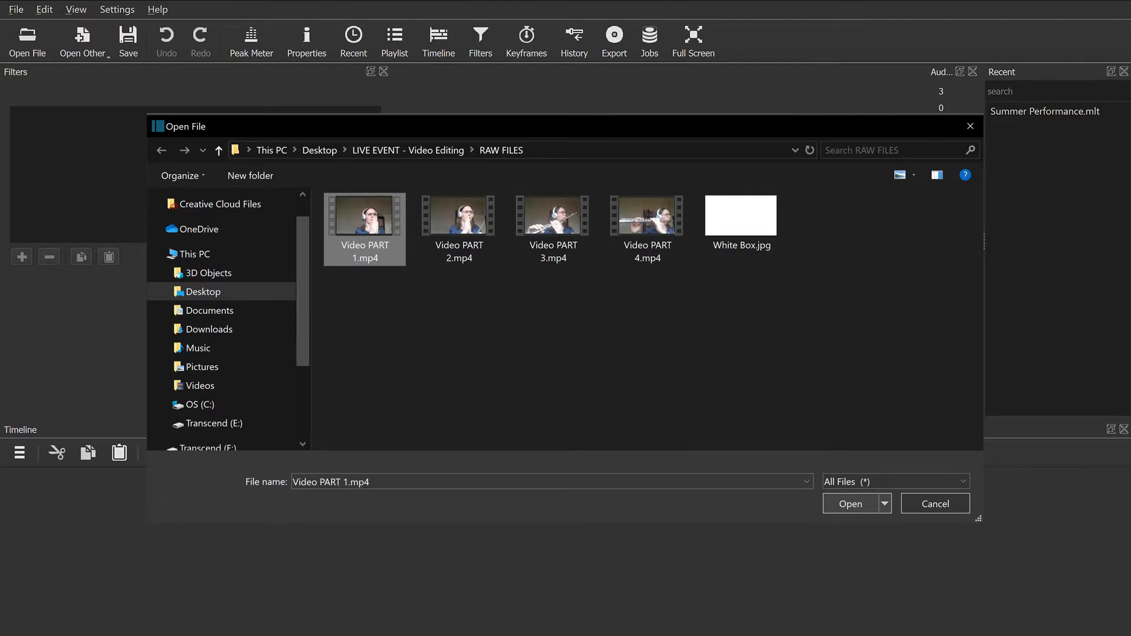
{"action": "key", "text": "Return"}
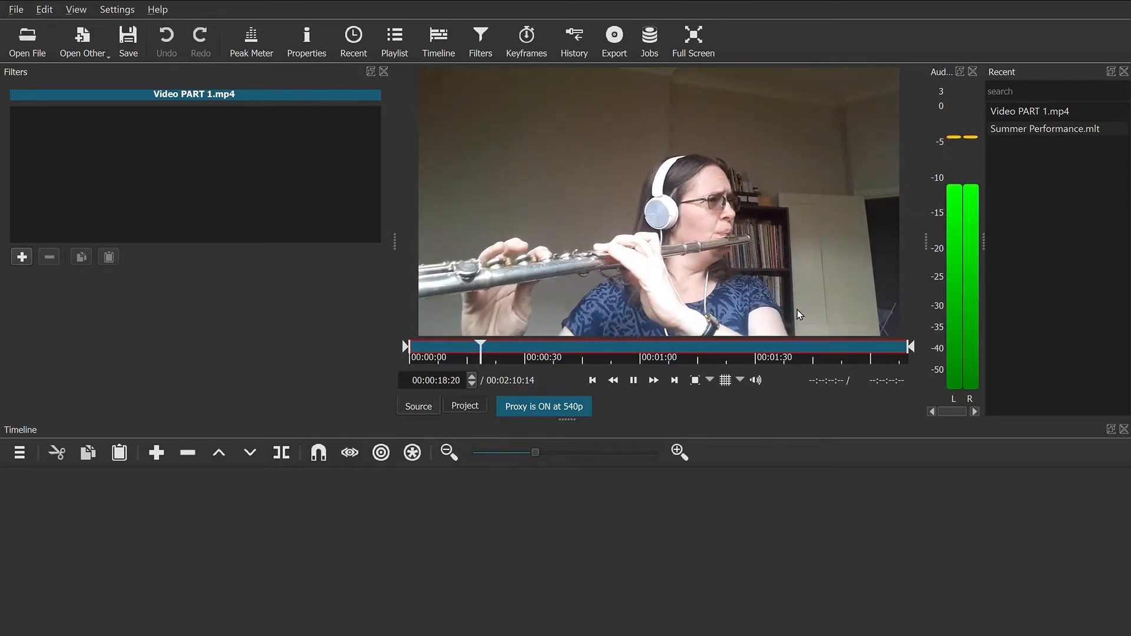
{"action": "left_click", "coordinate": [633, 380]}
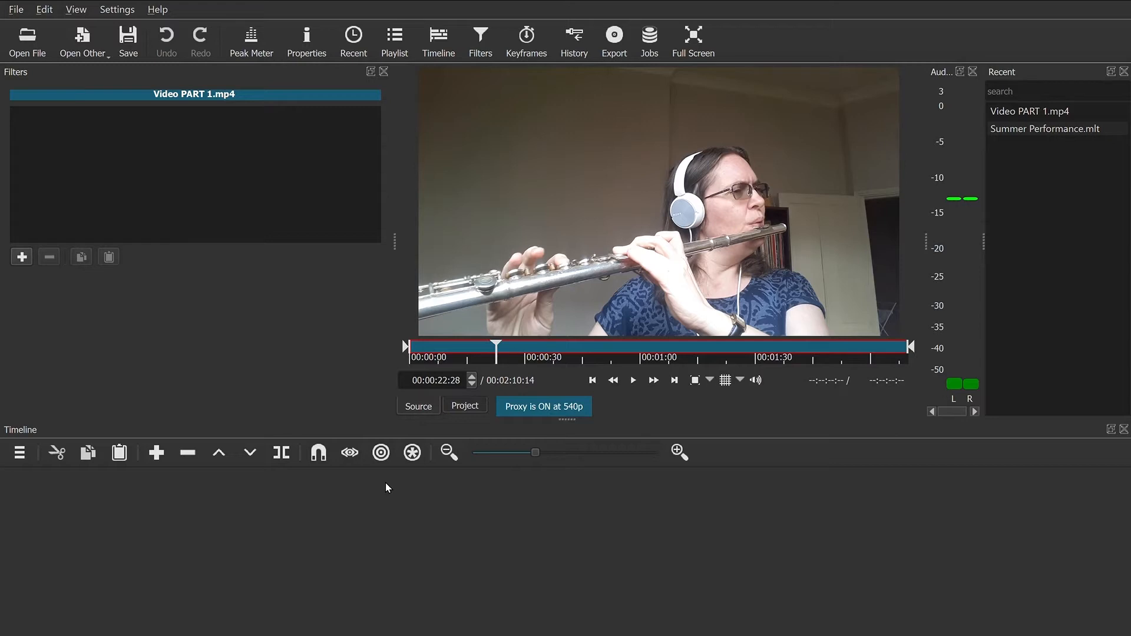
Step: Add a video track with Video PART 1.mp4 placed at its very start, and save the project
{"action": "left_click", "coordinate": [20, 452]}
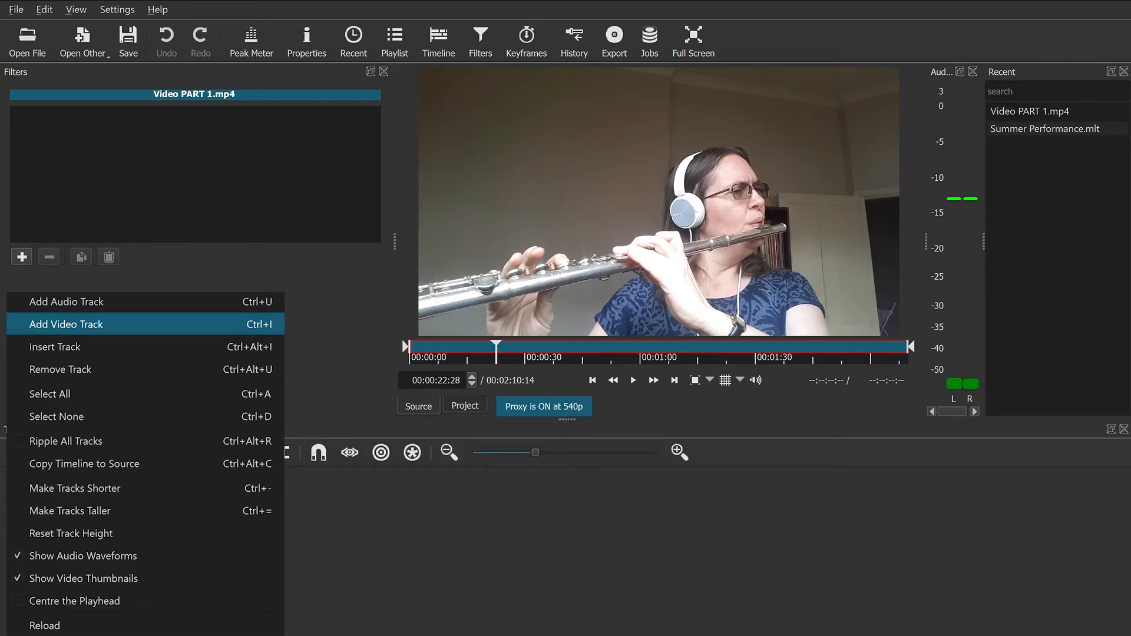
{"action": "left_click", "coordinate": [150, 324]}
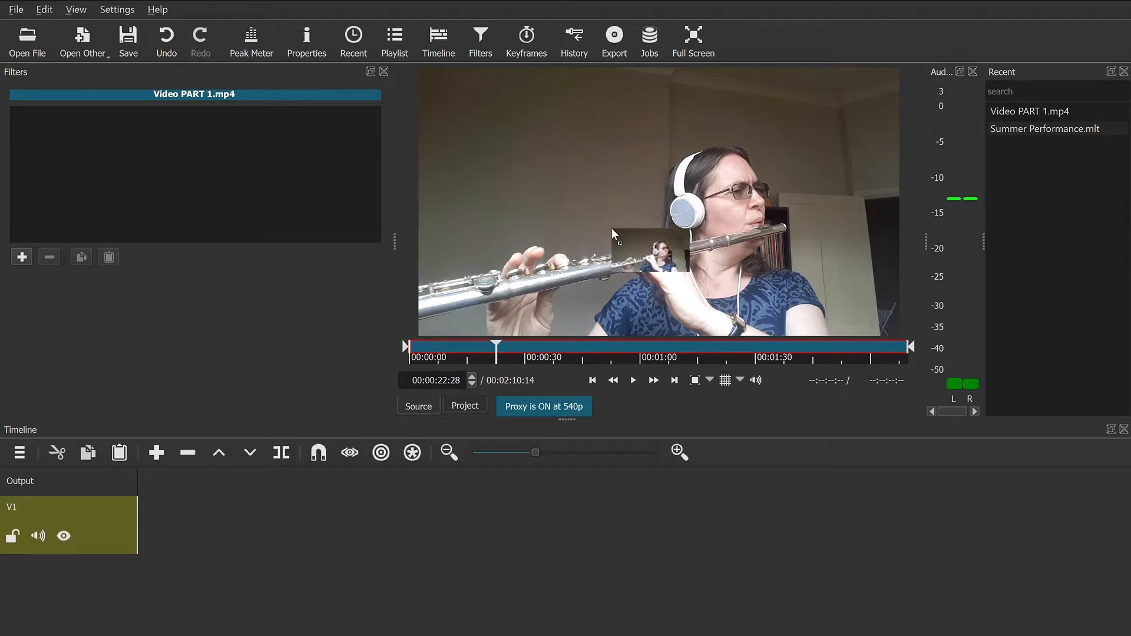
{"action": "left_click_drag", "start_coordinate": [553, 344], "coordinate": [138, 522]}
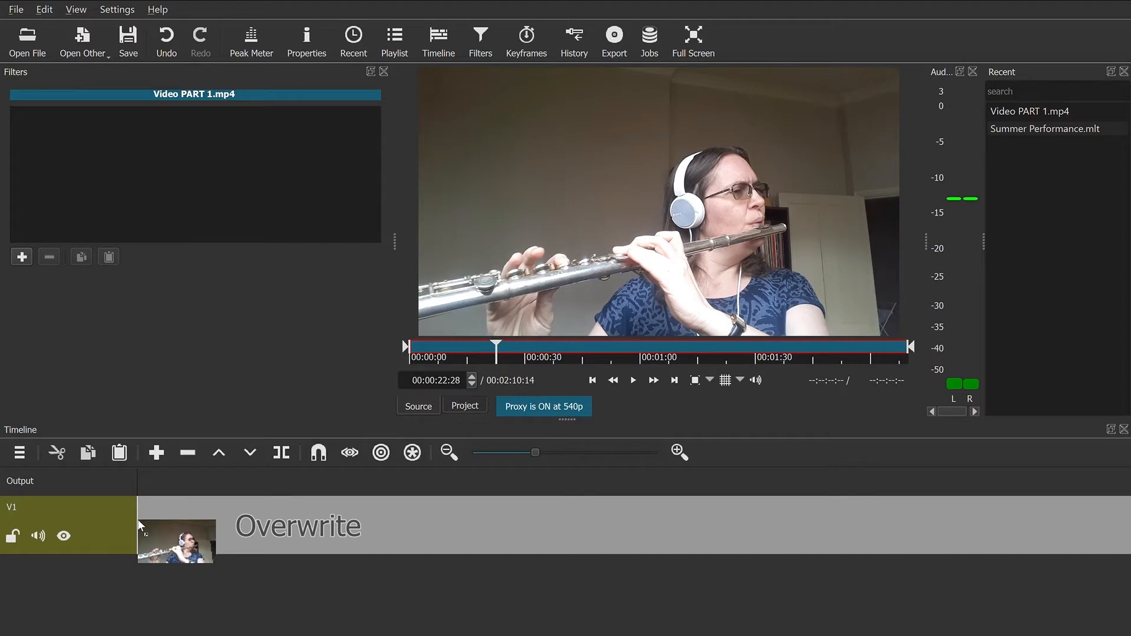
{"action": "left_click_drag", "start_coordinate": [139, 522], "coordinate": [139, 521]}
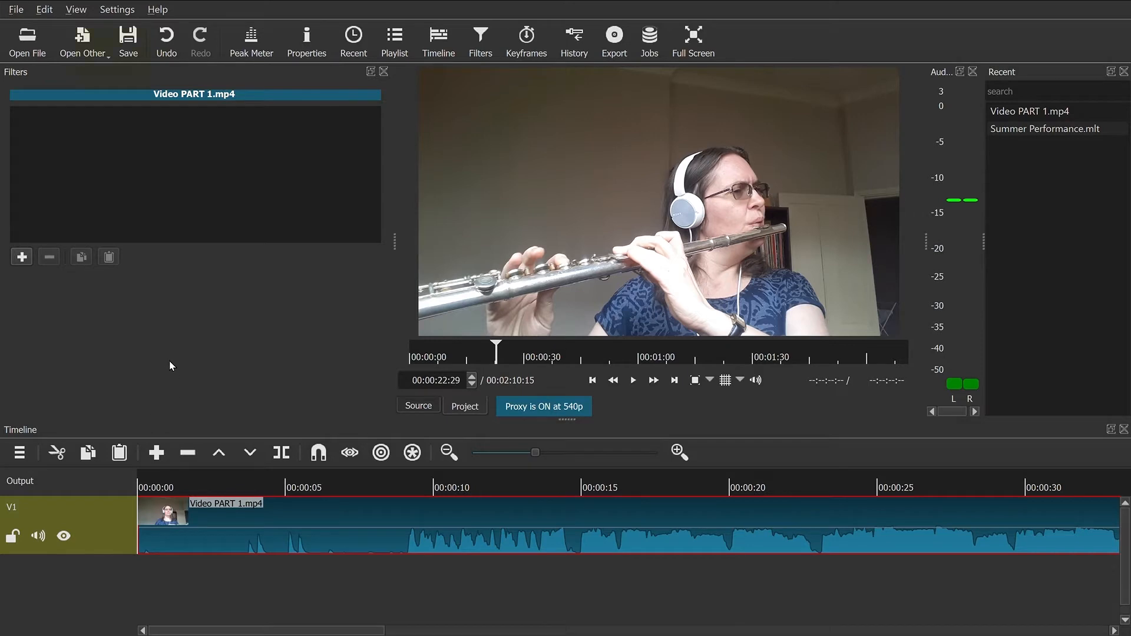
{"action": "left_click", "coordinate": [139, 34]}
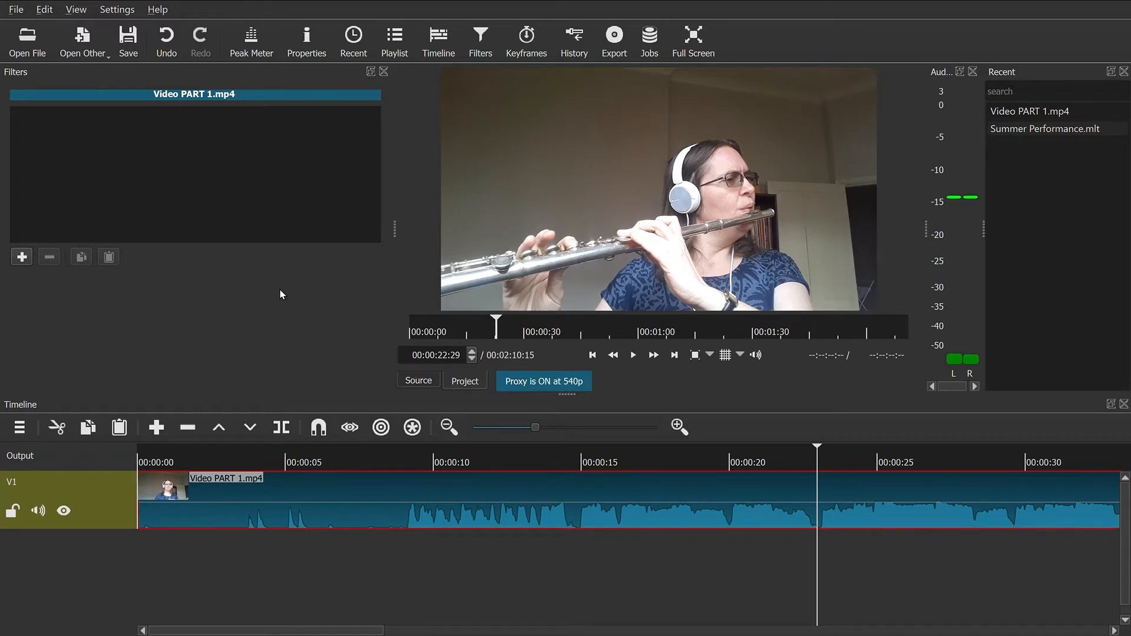
Step: Restore the default window layout
{"action": "left_click", "coordinate": [76, 10]}
{"action": "mouse_move", "coordinate": [100, 54]}
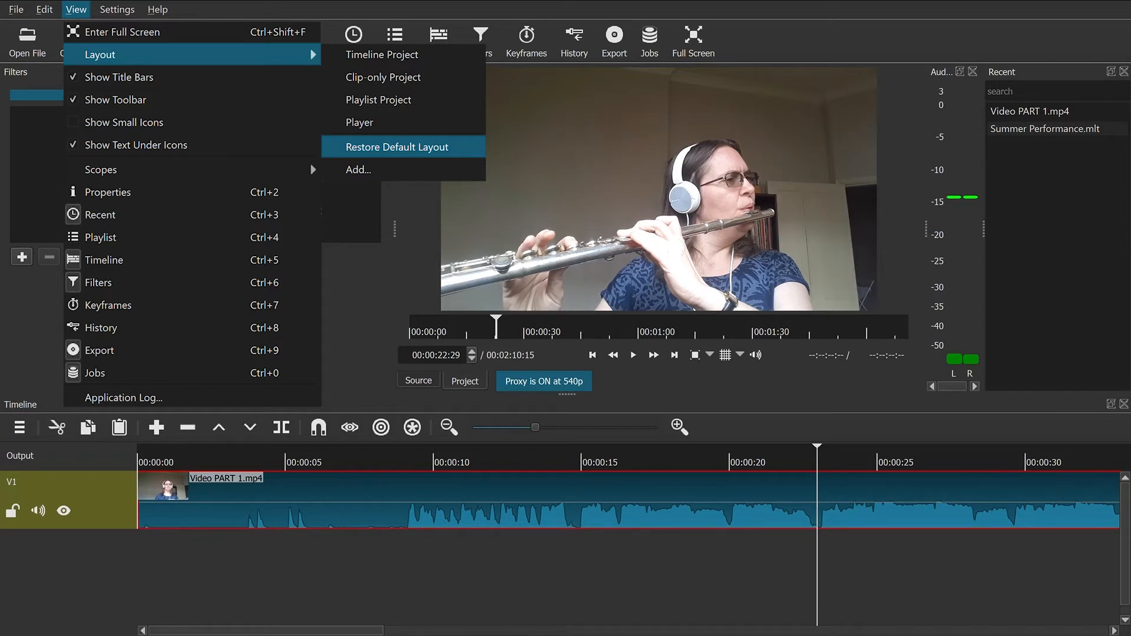
{"action": "left_click", "coordinate": [433, 151]}
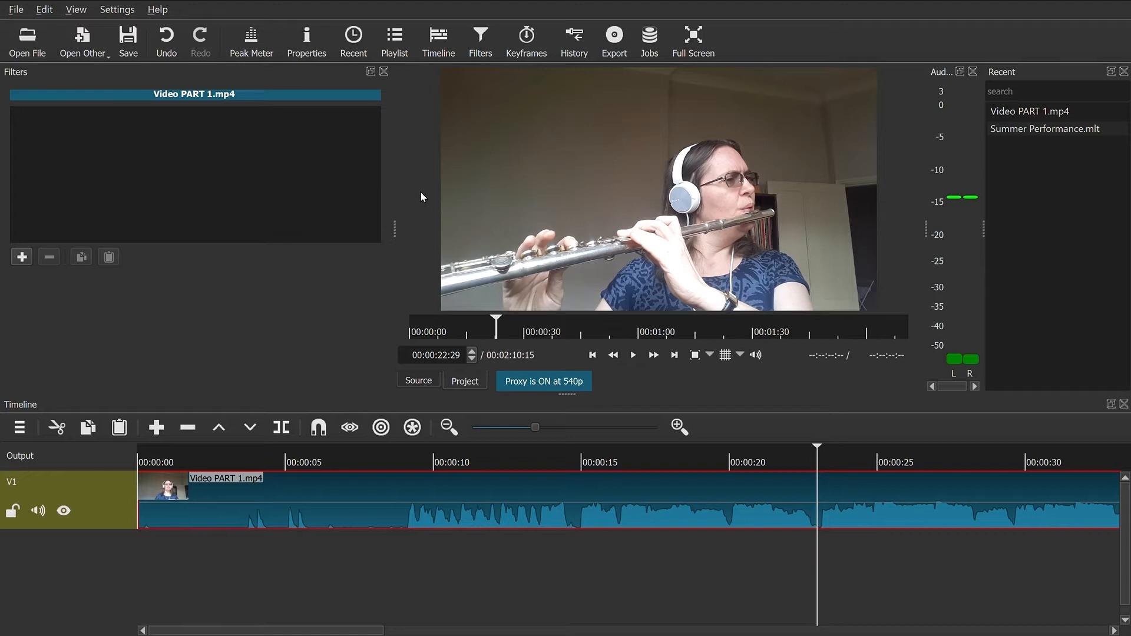
Step: Review the proxy options and the timeline's track commands
{"action": "left_click", "coordinate": [130, 10]}
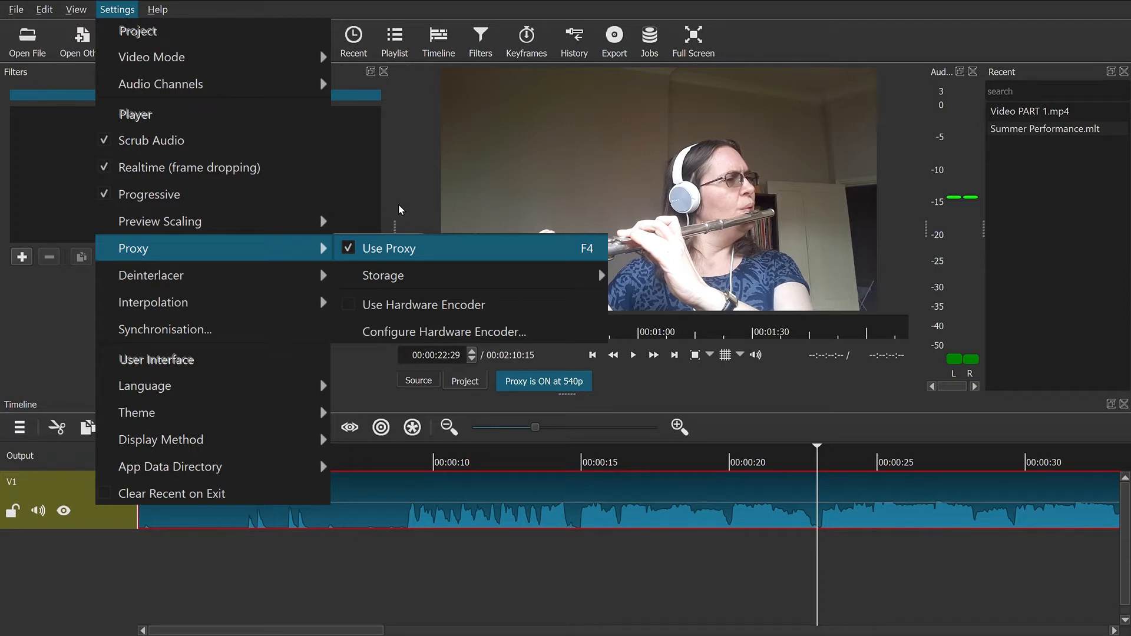
{"action": "key", "text": "Escape"}
{"action": "key", "text": "Escape"}
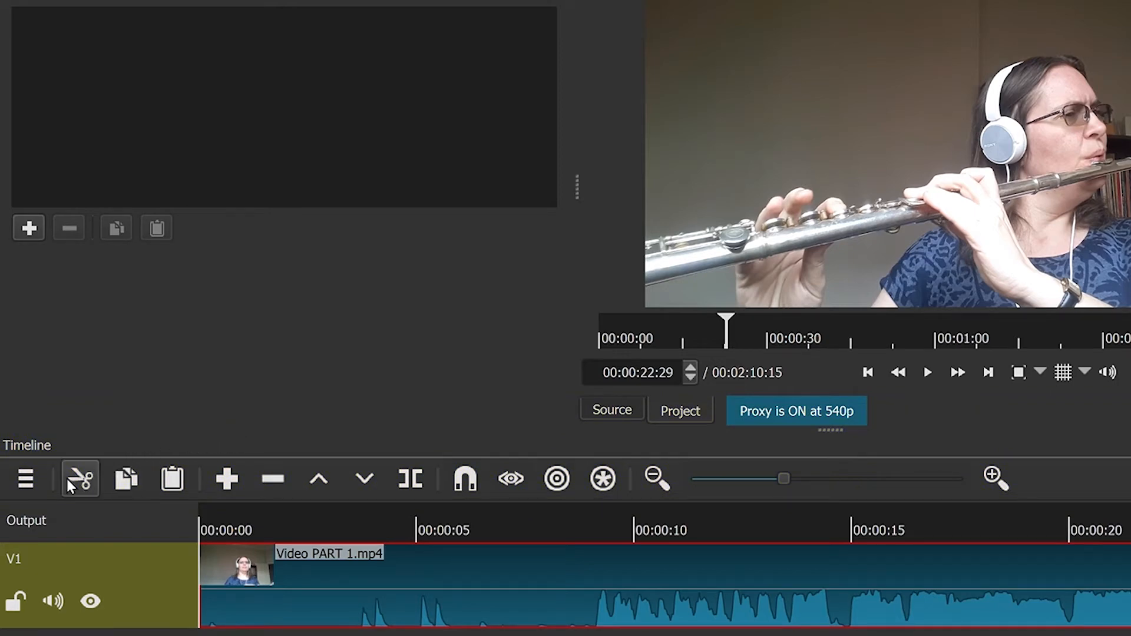
{"action": "left_click", "coordinate": [26, 479]}
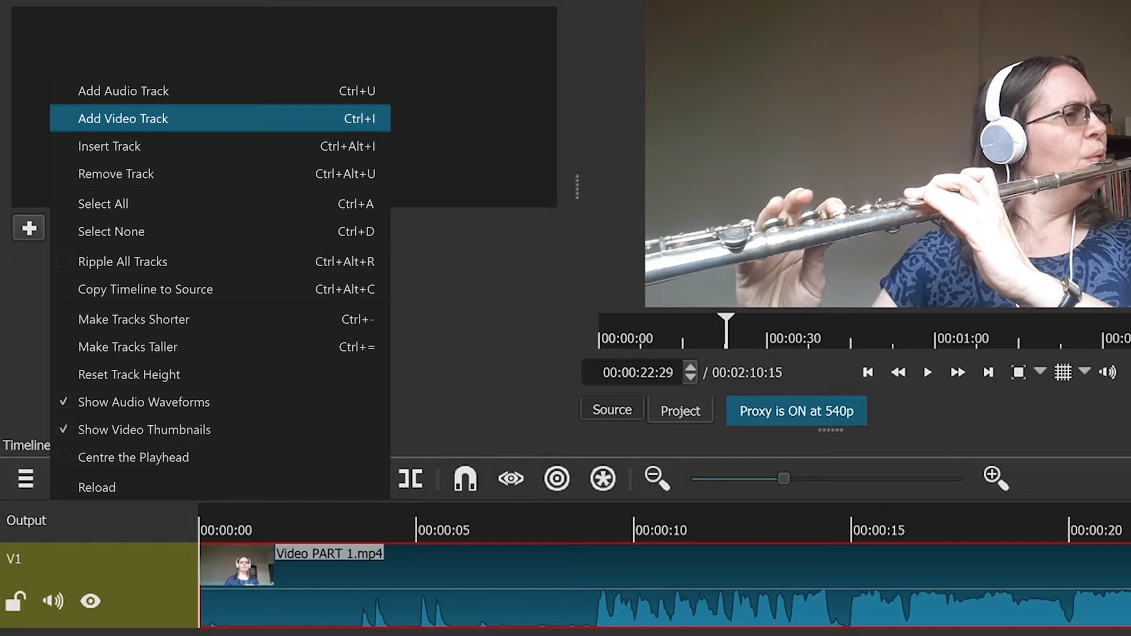
{"action": "left_click", "coordinate": [263, 118]}
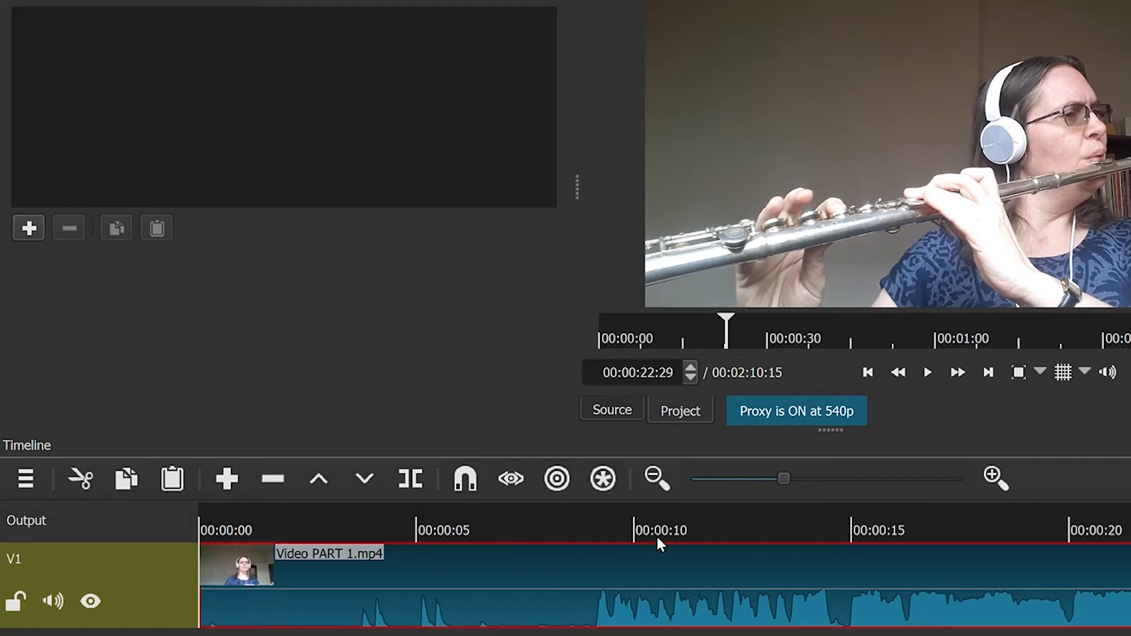
Step: Zoom the timeline out and in to examine the clip's waveform around the playhead at different scales
{"action": "left_click", "coordinate": [655, 478]}
{"action": "left_click", "coordinate": [655, 479]}
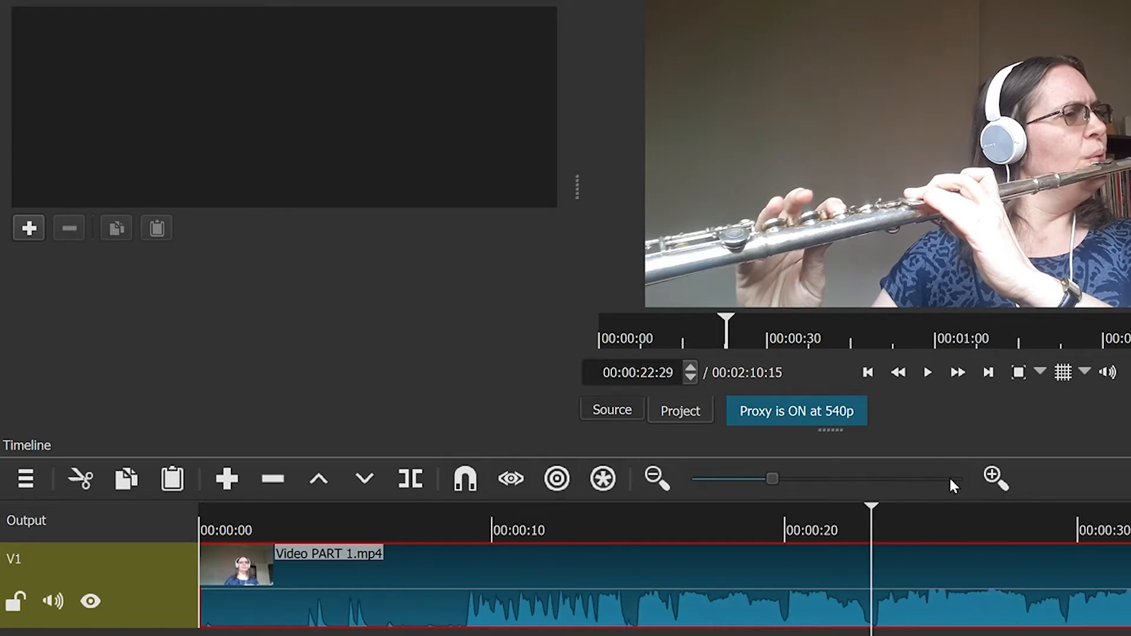
{"action": "left_click", "coordinate": [994, 479]}
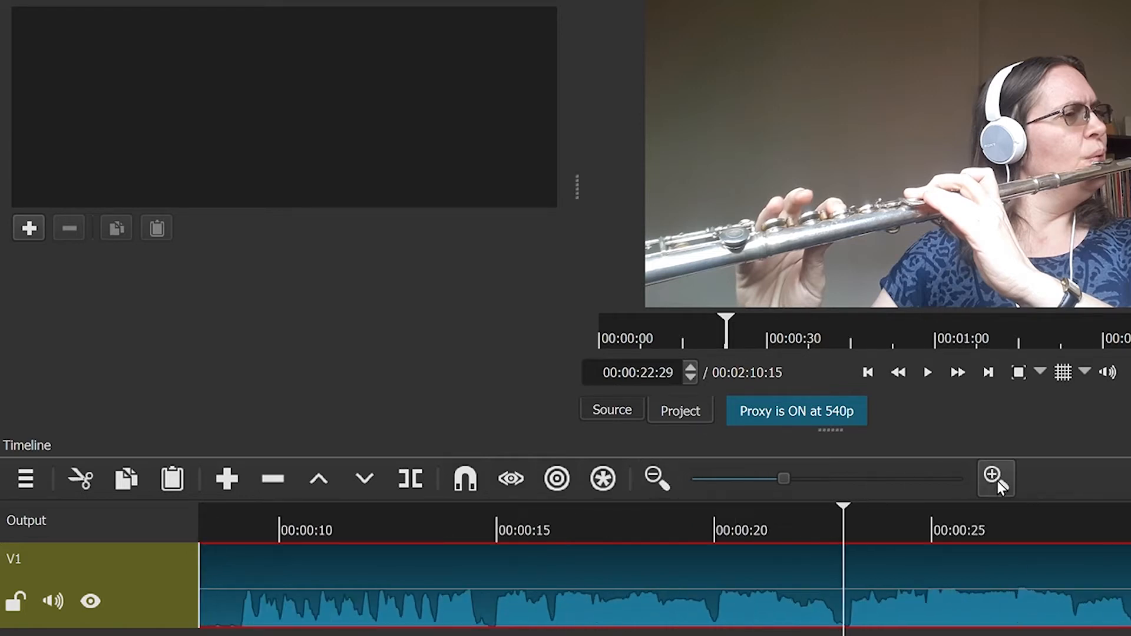
{"action": "left_click", "coordinate": [997, 481]}
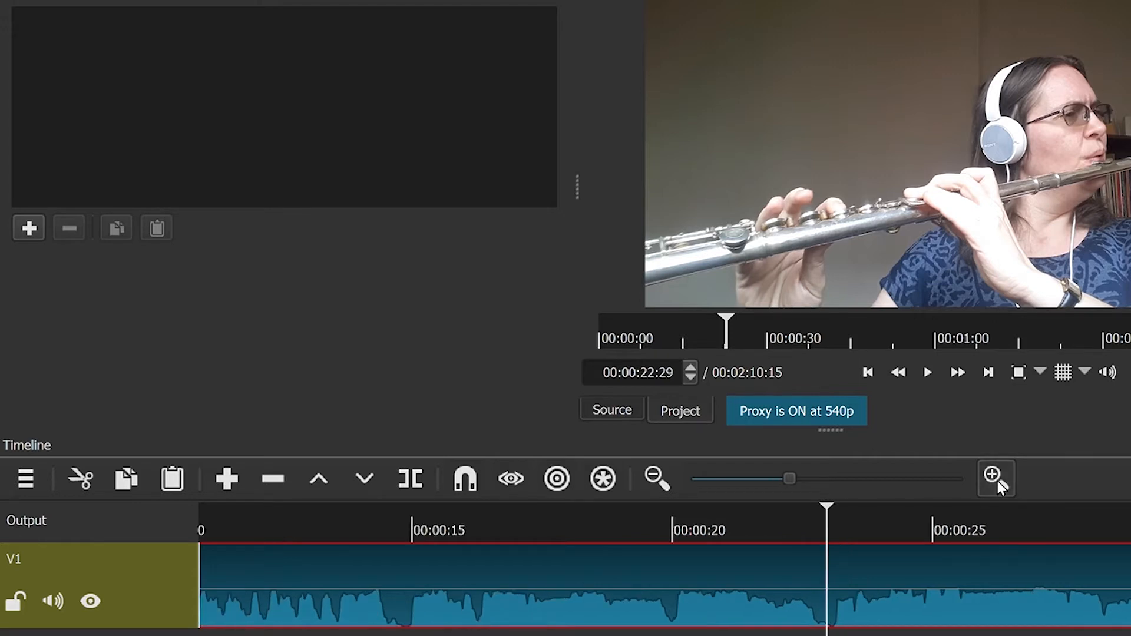
{"action": "left_click", "coordinate": [998, 481]}
{"action": "left_click", "coordinate": [998, 481]}
{"action": "left_click", "coordinate": [998, 480]}
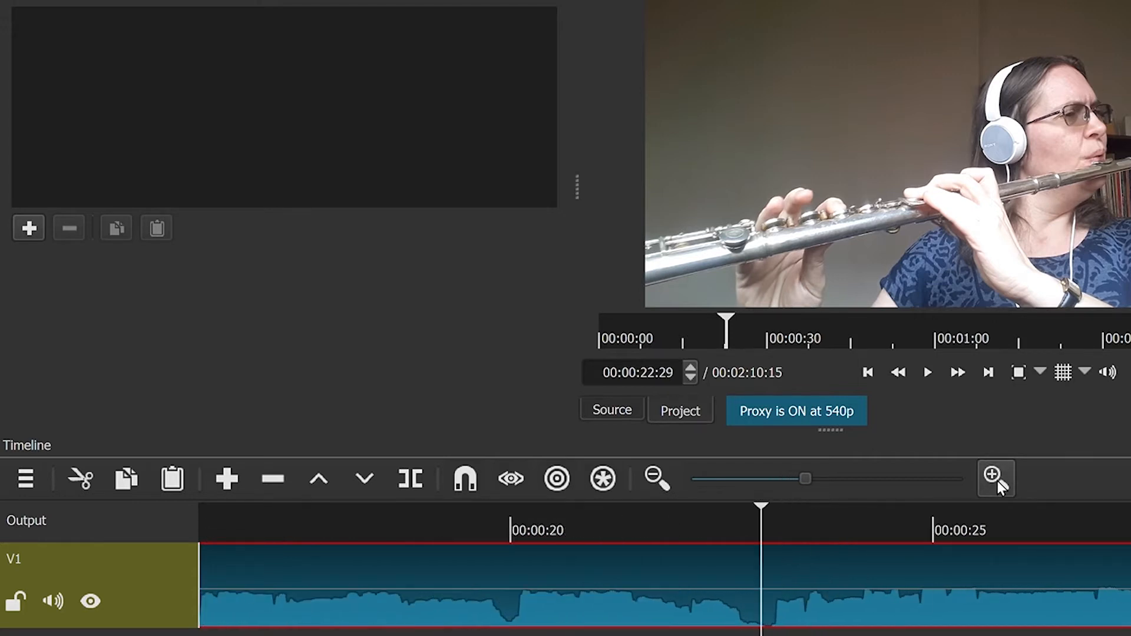
{"action": "left_click", "coordinate": [997, 481]}
{"action": "left_click", "coordinate": [997, 481]}
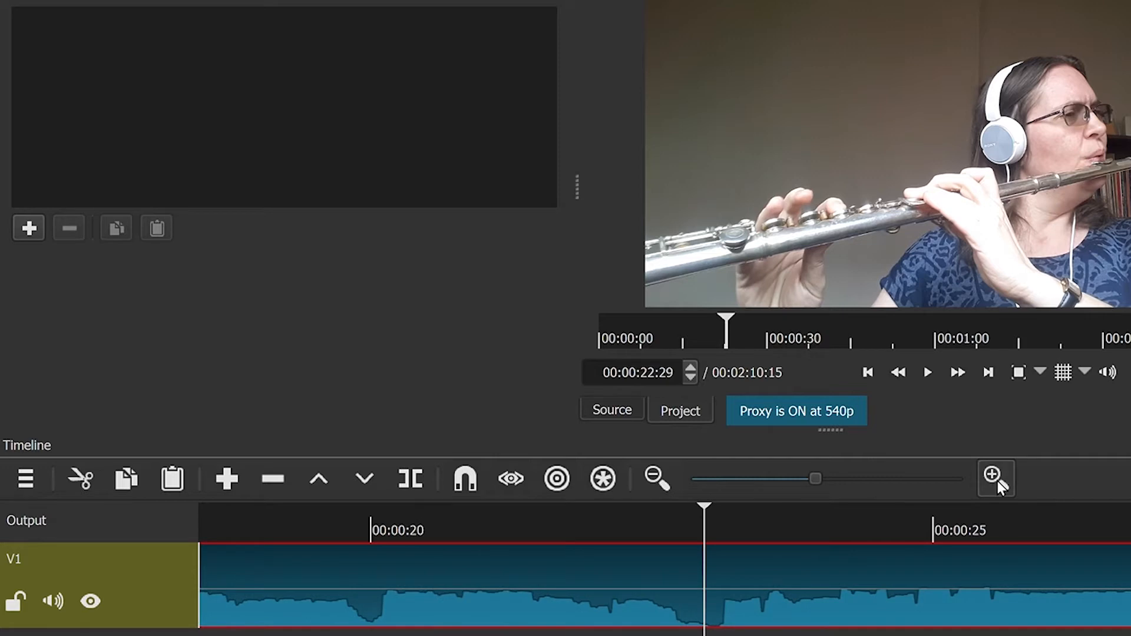
{"action": "left_click", "coordinate": [997, 481]}
{"action": "left_click", "coordinate": [998, 480]}
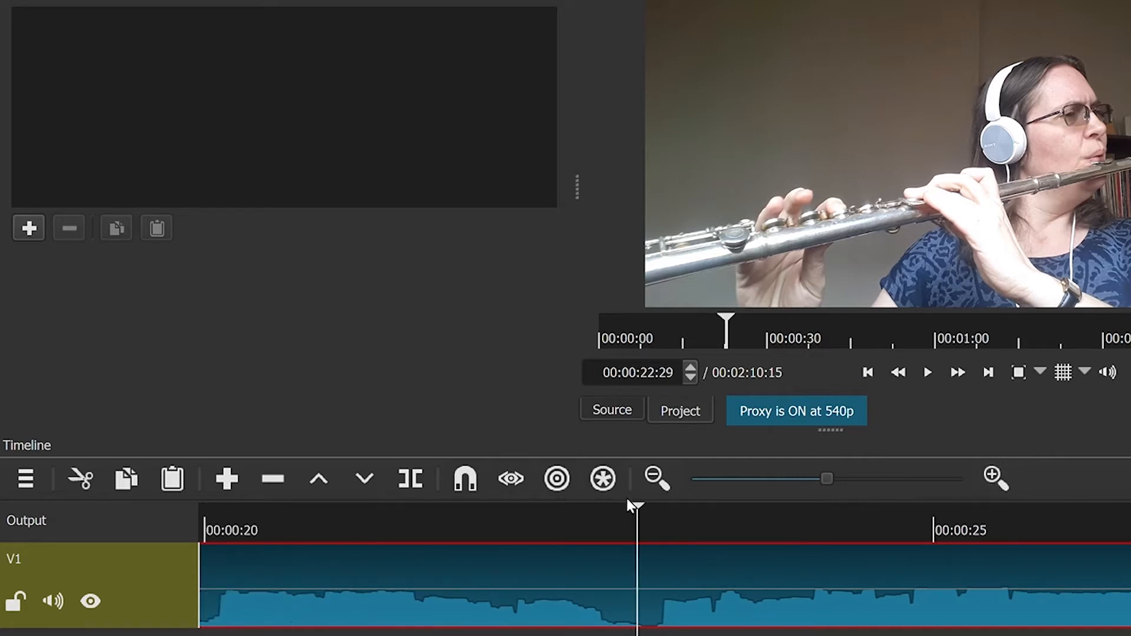
{"action": "left_click", "coordinate": [673, 487]}
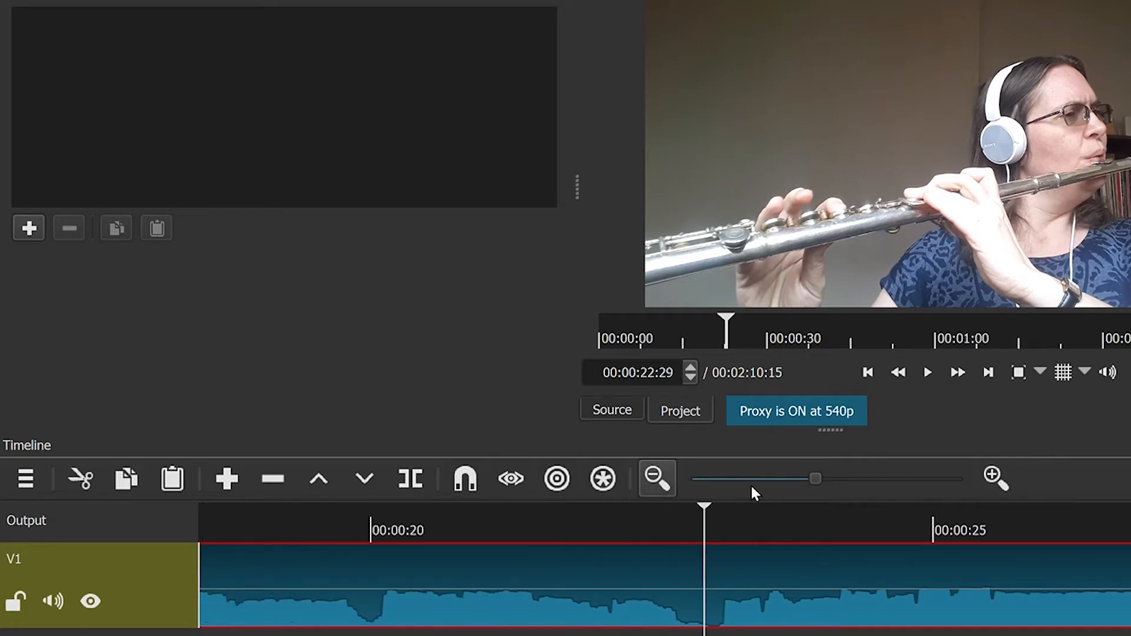
{"action": "left_click", "coordinate": [665, 476]}
{"action": "left_click", "coordinate": [664, 476]}
{"action": "left_click", "coordinate": [665, 476]}
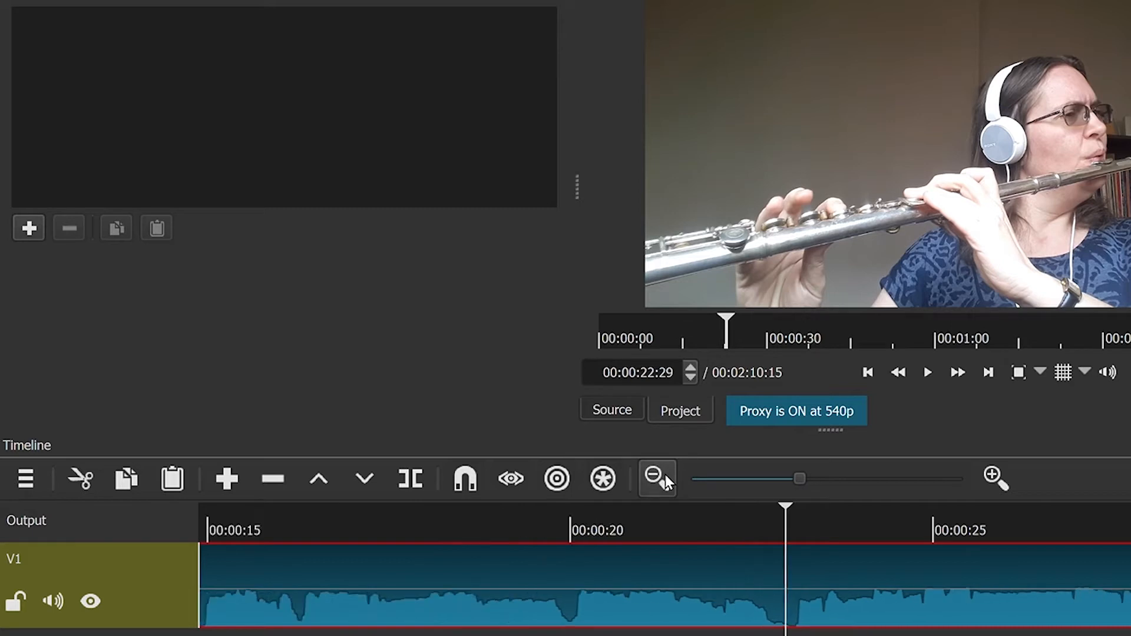
{"action": "left_click", "coordinate": [665, 476]}
{"action": "left_click", "coordinate": [664, 476]}
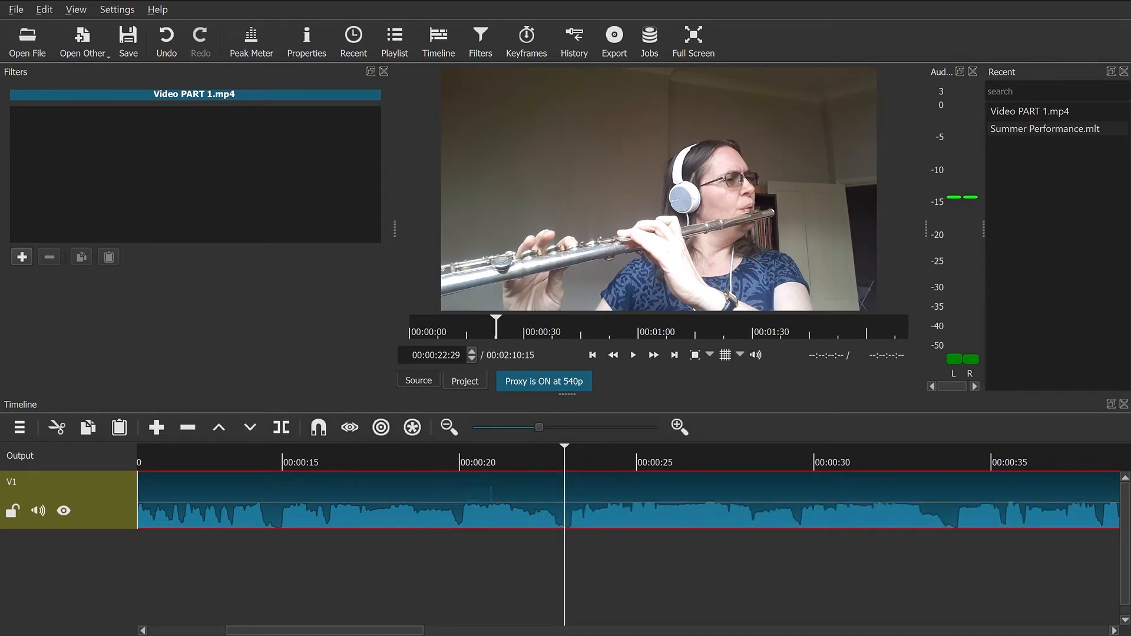
Step: Look through the Video PART 1.mp4 clip on the timeline from its start to its end and back
{"action": "left_click_drag", "start_coordinate": [370, 632], "coordinate": [285, 635]}
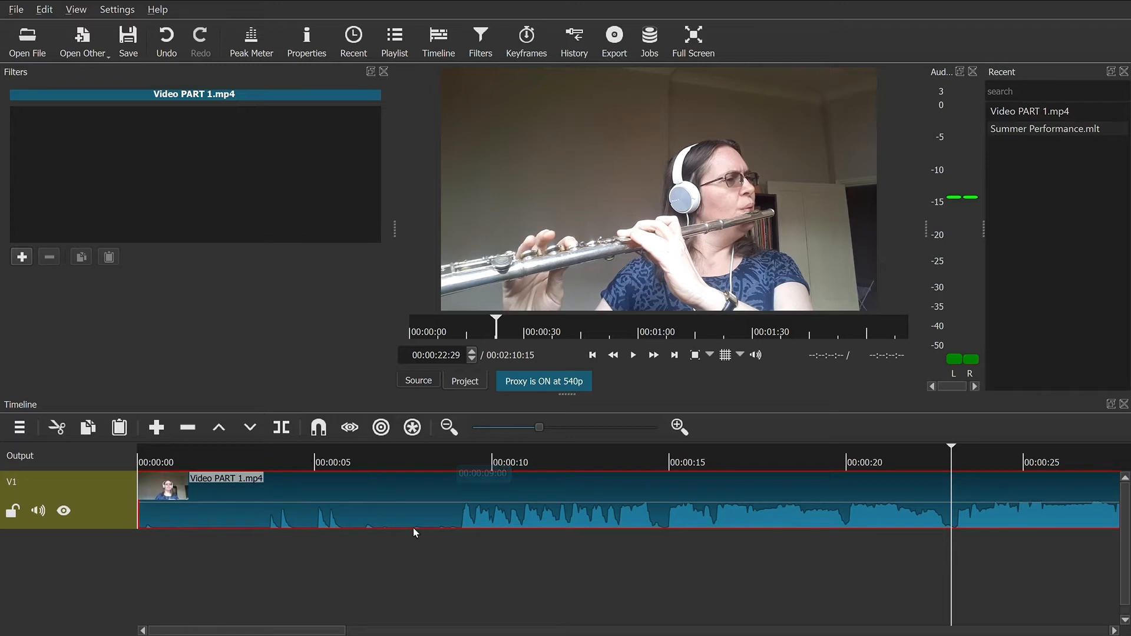
{"action": "left_click_drag", "start_coordinate": [298, 632], "coordinate": [1068, 604]}
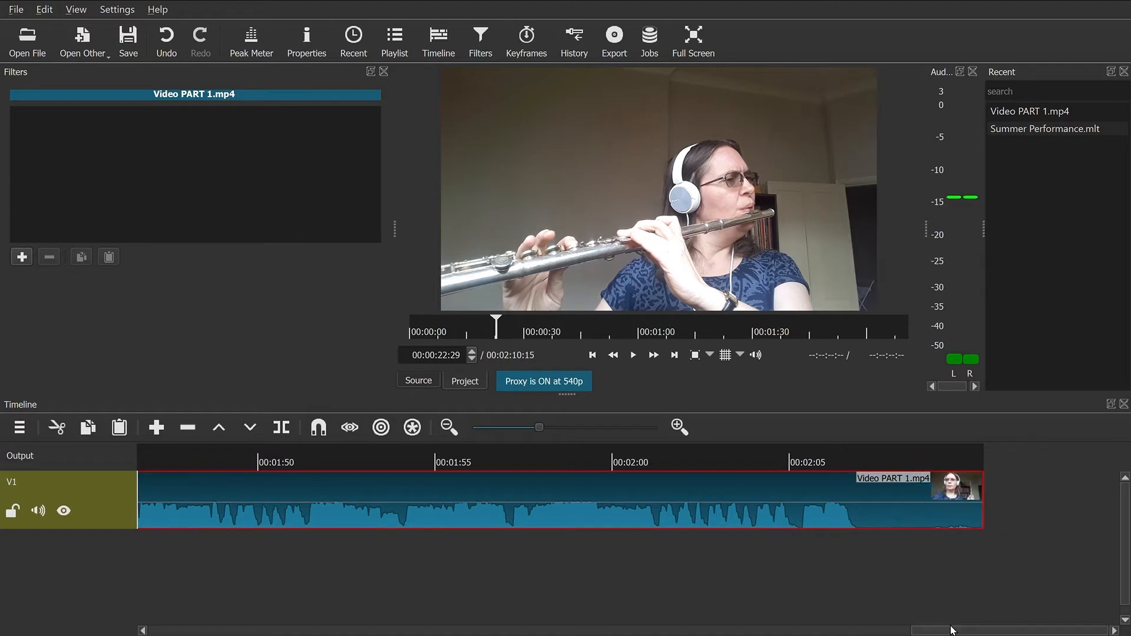
{"action": "left_click_drag", "start_coordinate": [952, 629], "coordinate": [297, 631]}
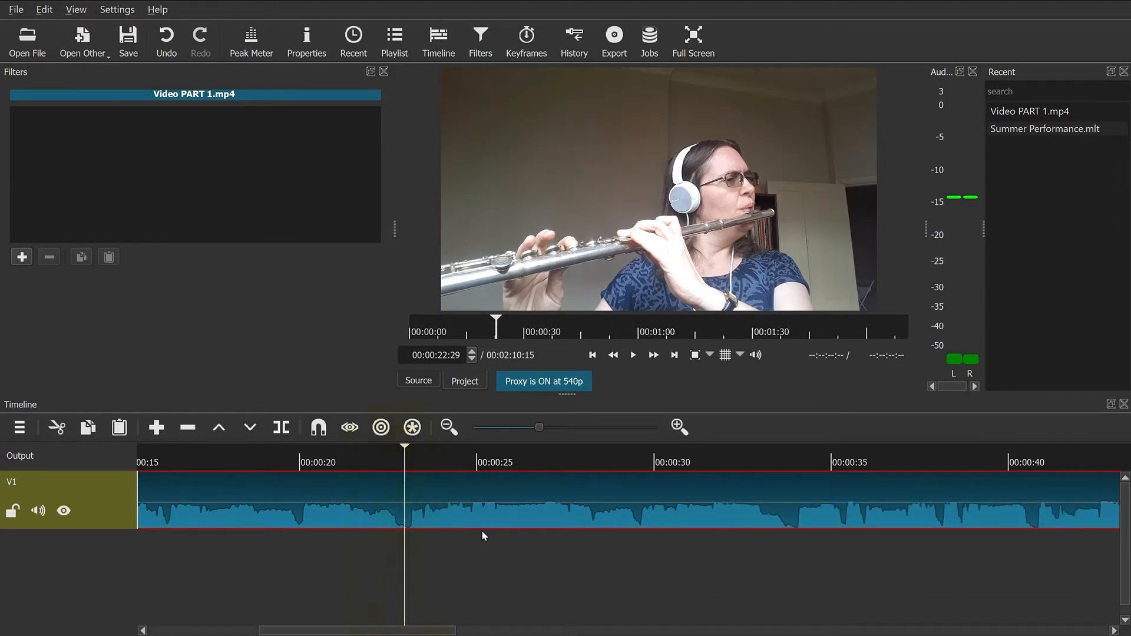
Step: Play a few seconds of the timeline clip, pause it, and place the playhead at 00:00:33:26
{"action": "left_click", "coordinate": [627, 361]}
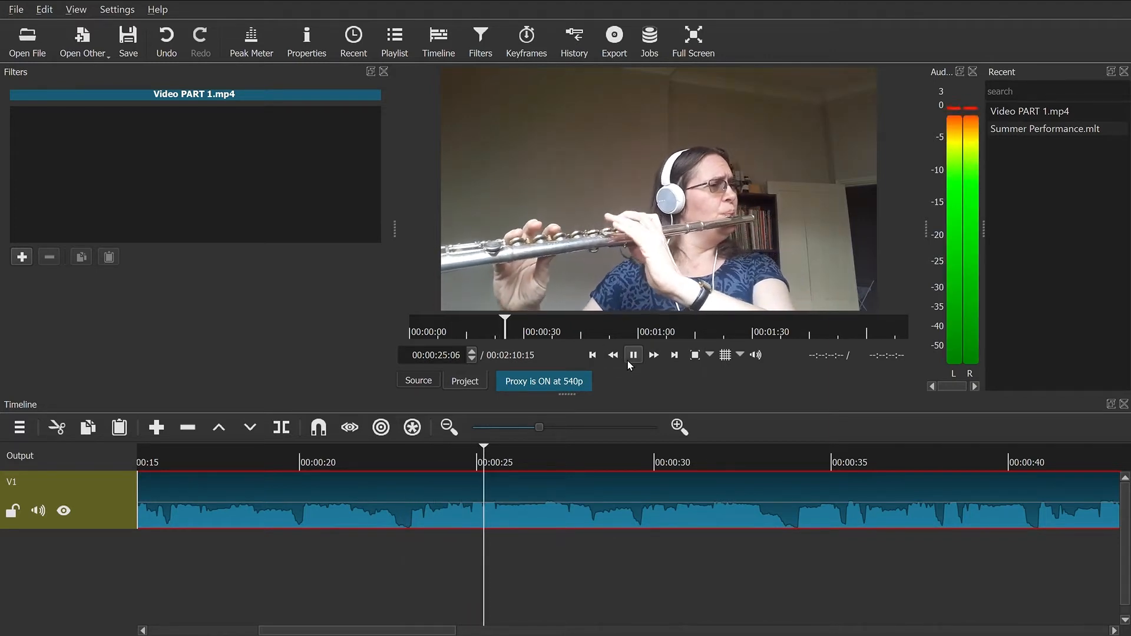
{"action": "left_click", "coordinate": [627, 361]}
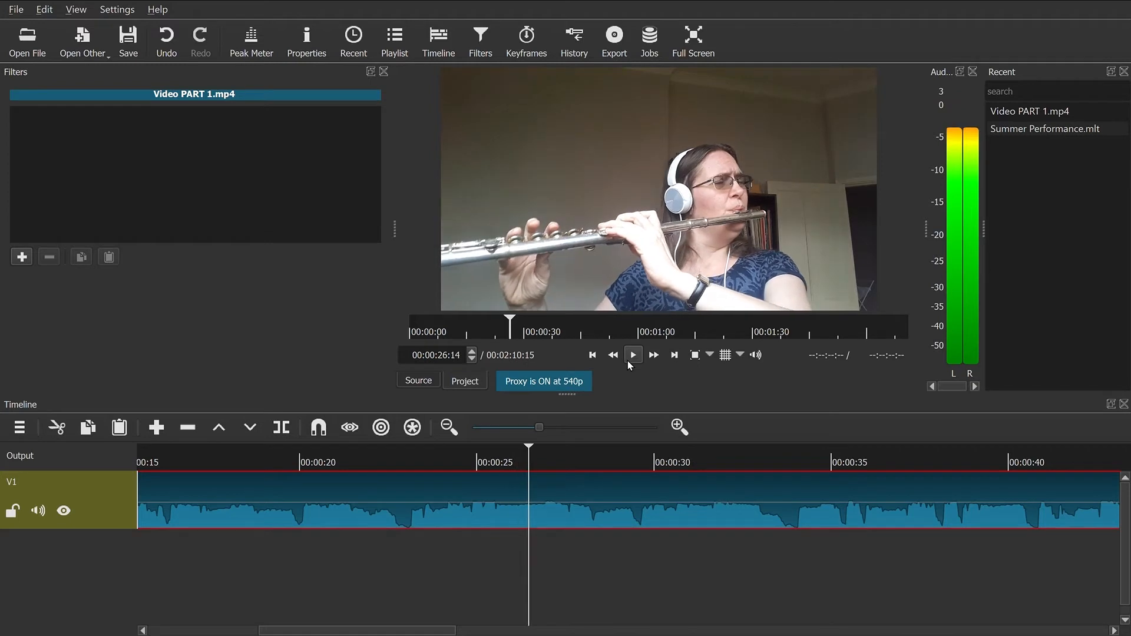
{"action": "left_click", "coordinate": [791, 458]}
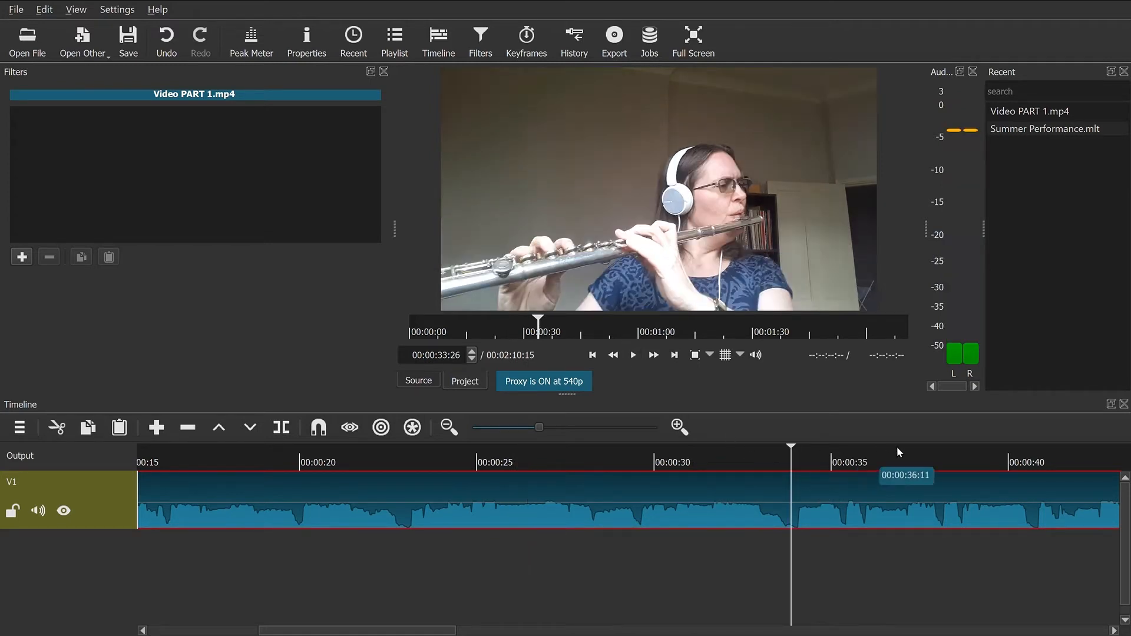
Step: Place the playhead at 00:00:40:01, mute and unmute track V1, and hide and show its video
{"action": "left_click", "coordinate": [1012, 462]}
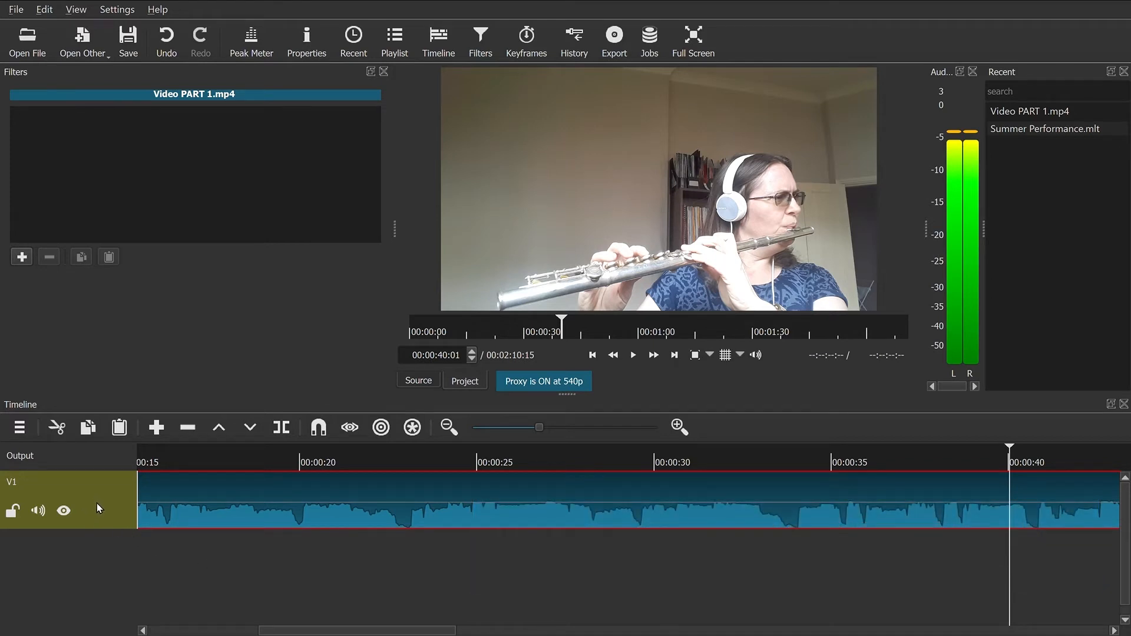
{"action": "left_click", "coordinate": [38, 512]}
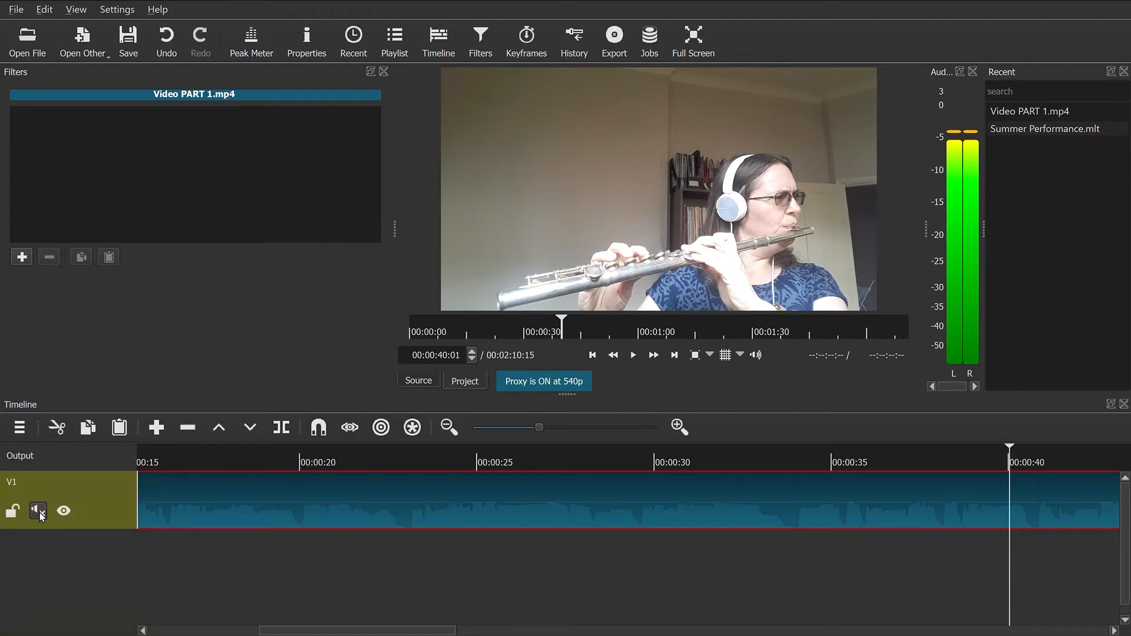
{"action": "left_click", "coordinate": [38, 511]}
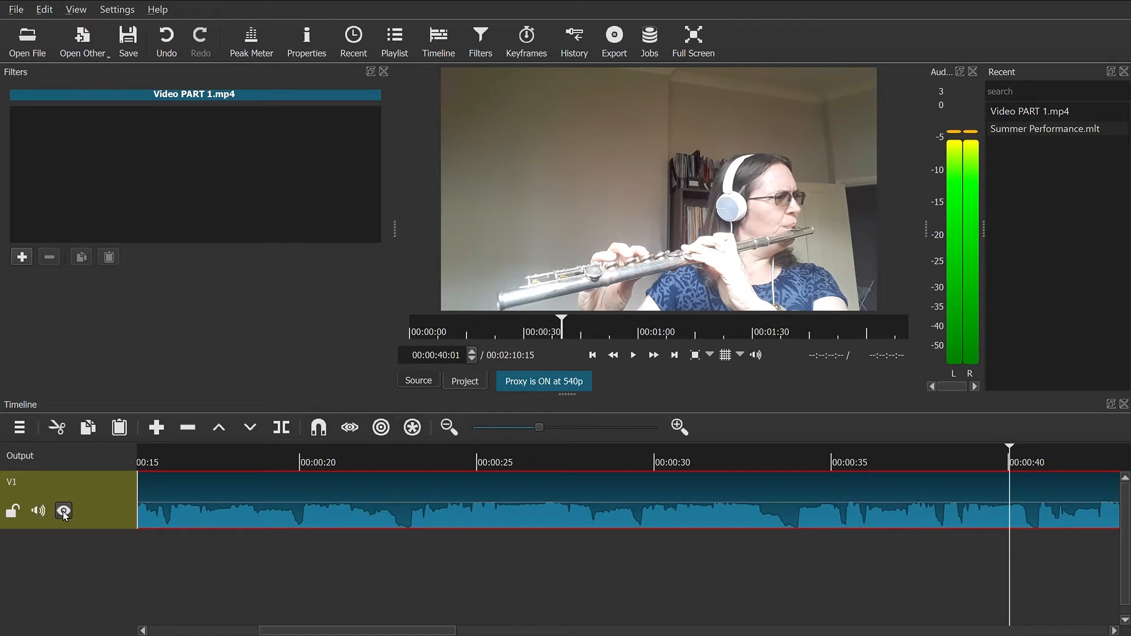
{"action": "left_click", "coordinate": [63, 511]}
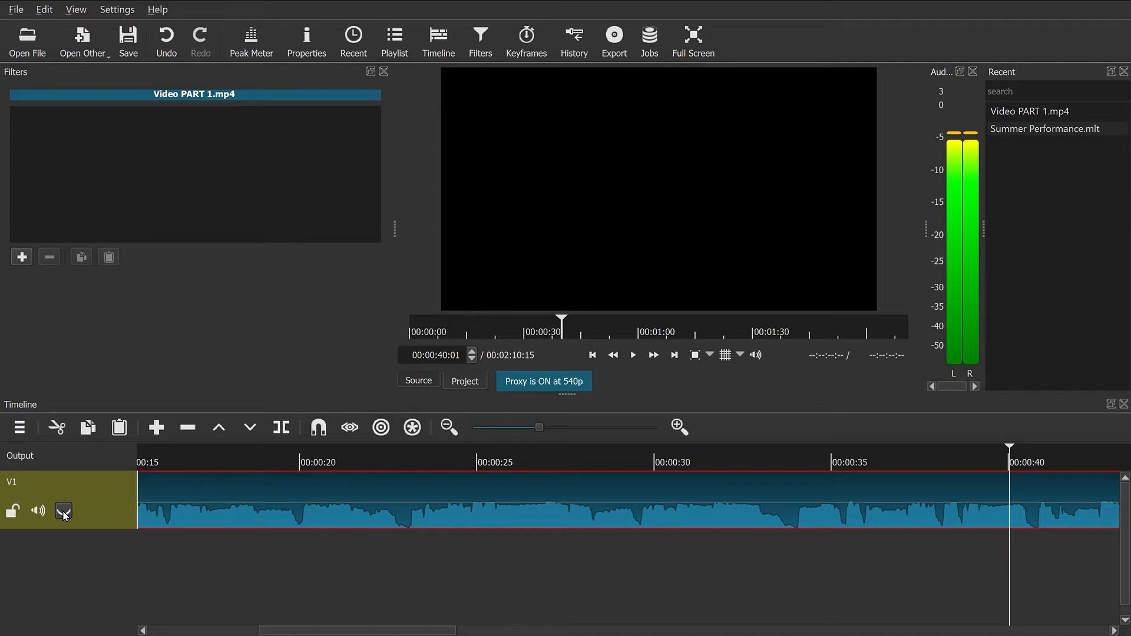
{"action": "left_click", "coordinate": [63, 511]}
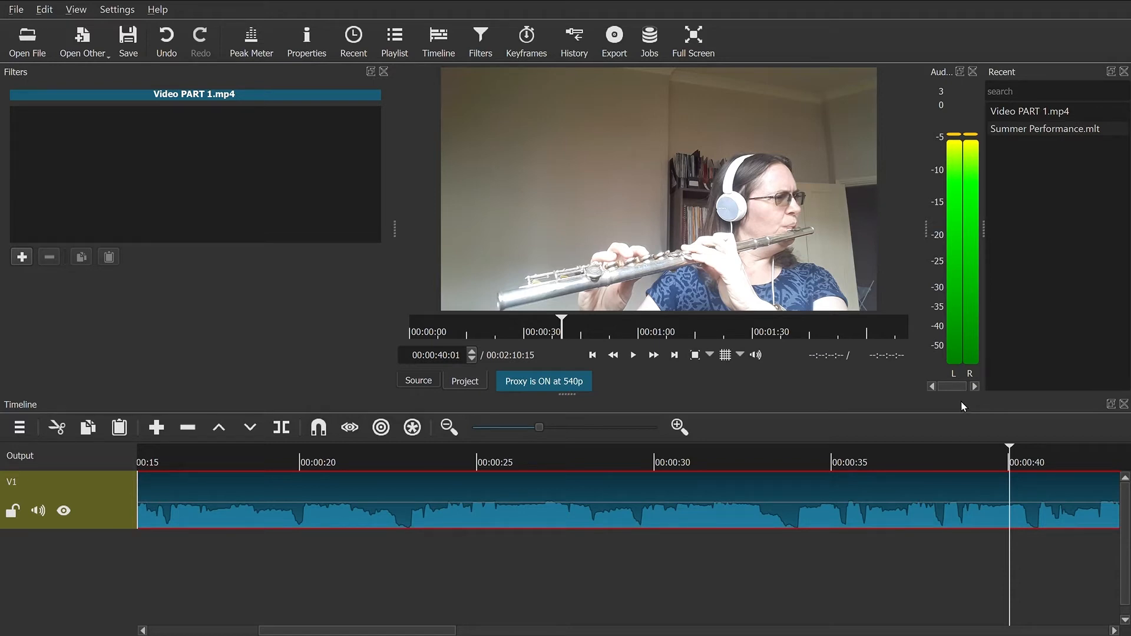
Step: Open Video PART 2.mp4, pause its preview, and add a second video track to the timeline
{"action": "left_click", "coordinate": [45, 36]}
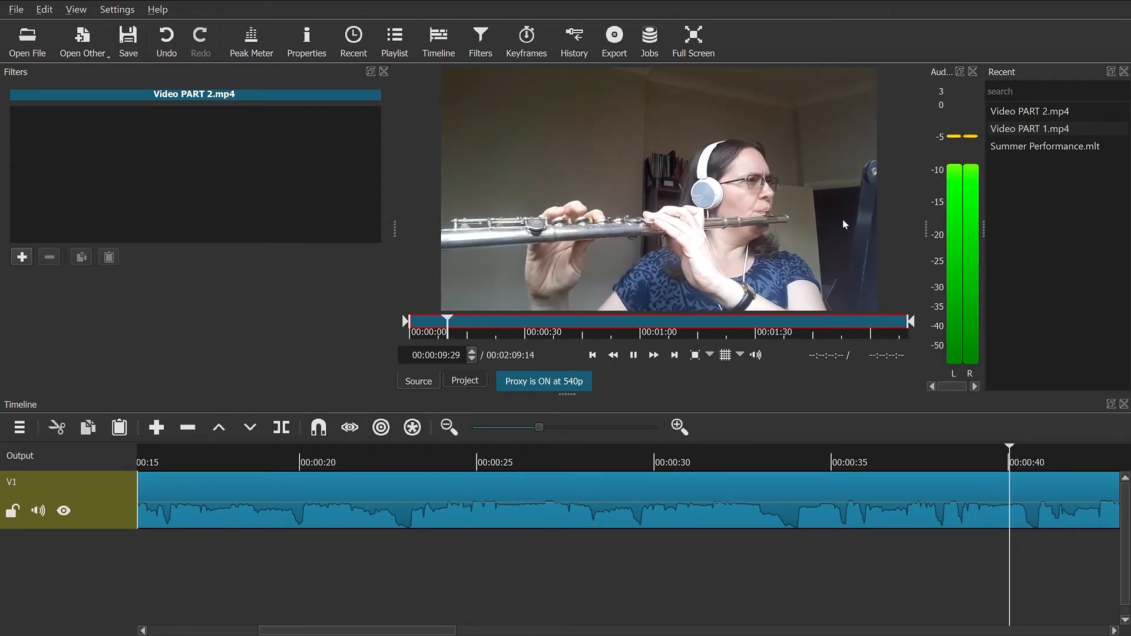
{"action": "left_click", "coordinate": [634, 356]}
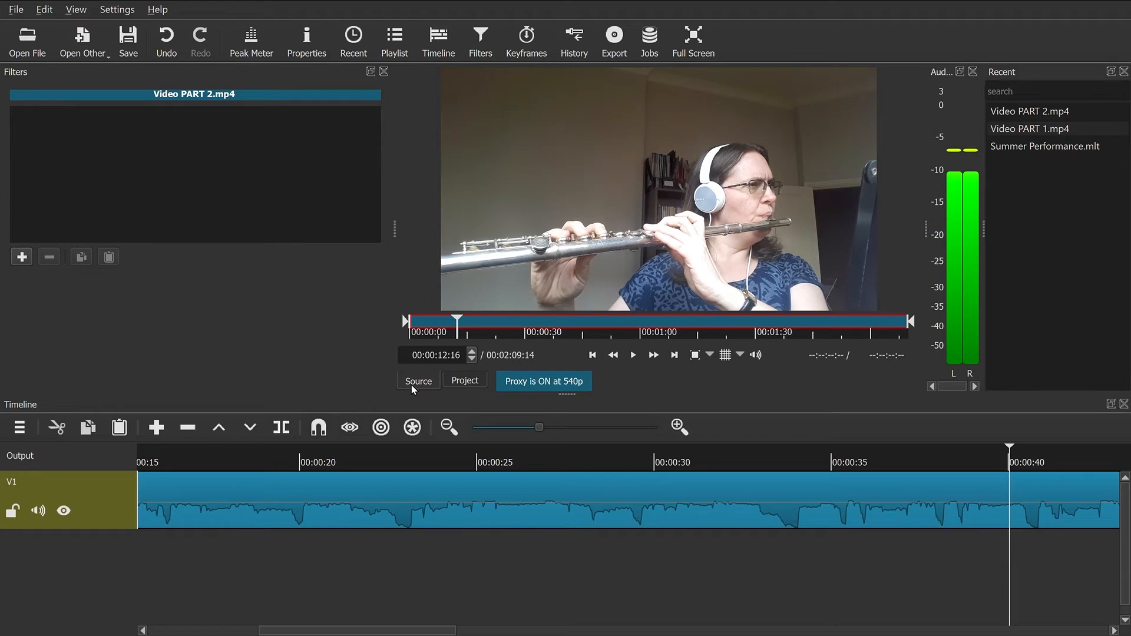
{"action": "left_click", "coordinate": [29, 432]}
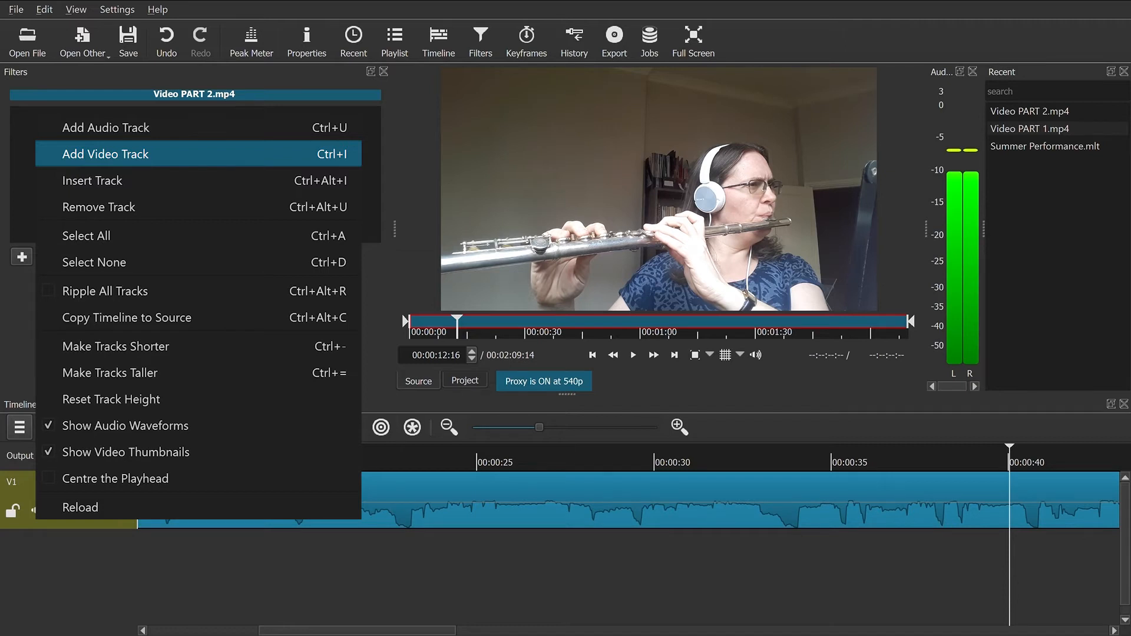
{"action": "left_click", "coordinate": [165, 154]}
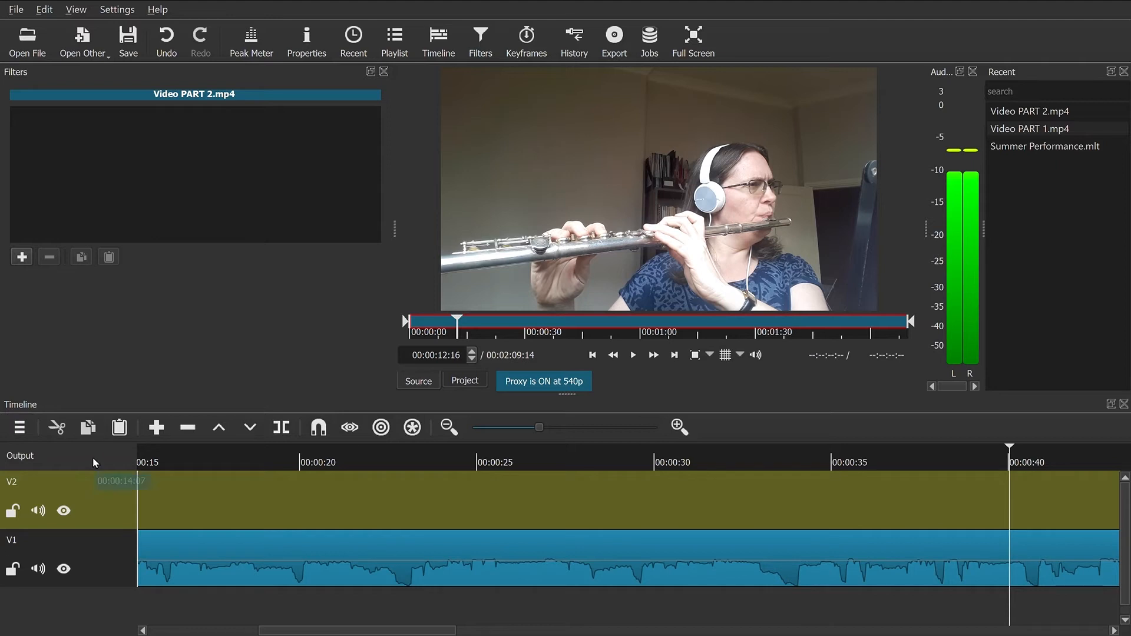
Step: Place the opened Video PART 2.mp4 at the start of track V2
{"action": "left_click", "coordinate": [154, 491]}
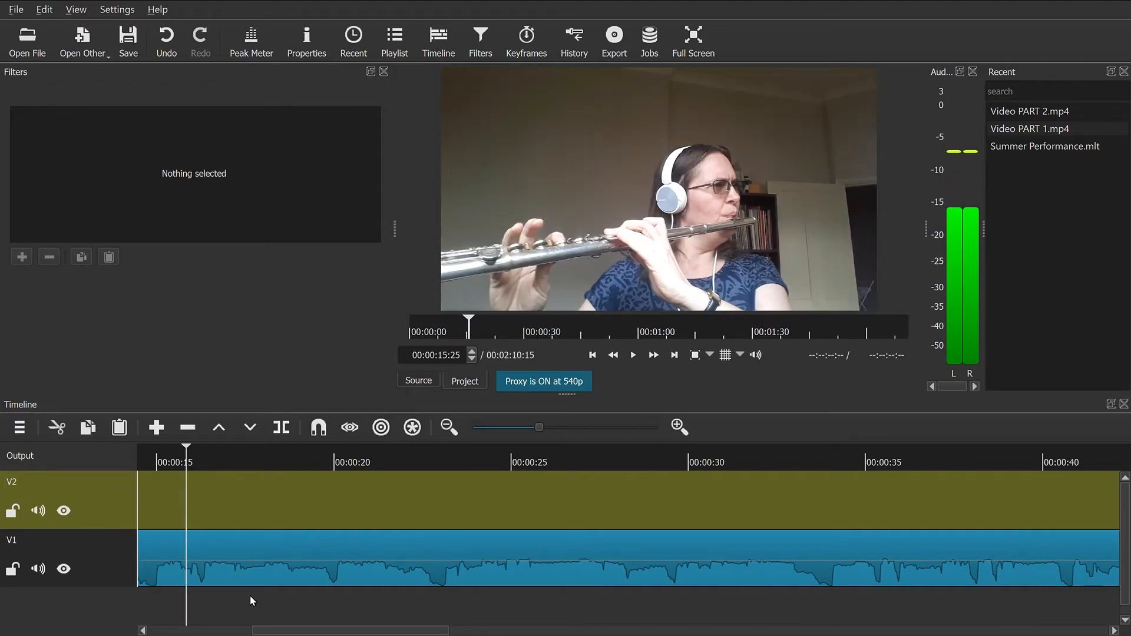
{"action": "left_click_drag", "start_coordinate": [259, 632], "coordinate": [139, 627]}
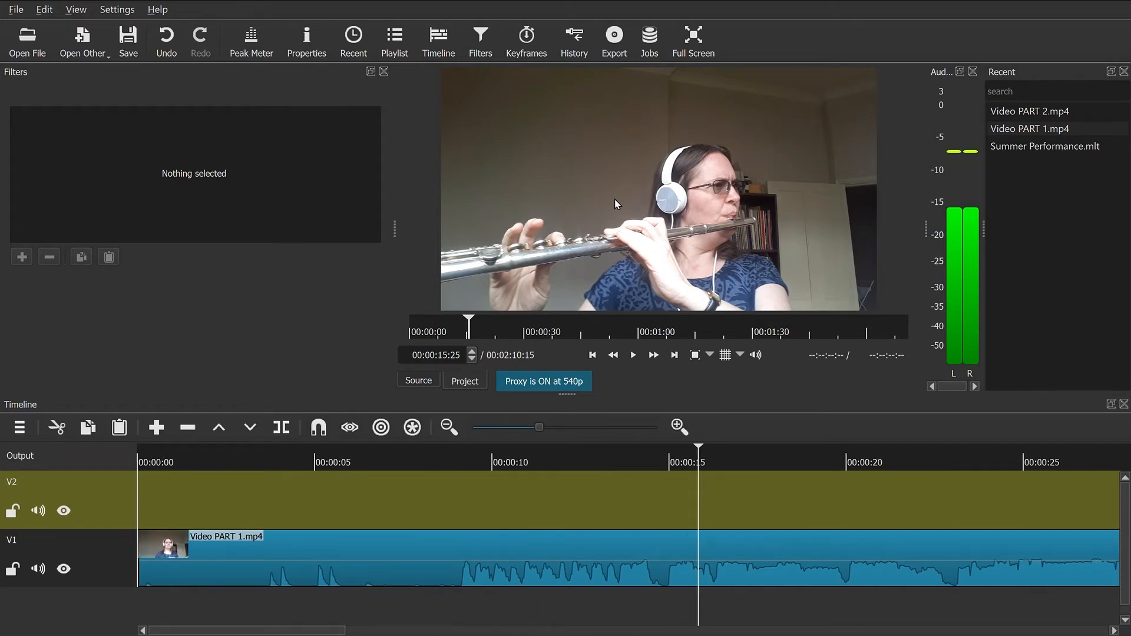
{"action": "key", "text": "Escape"}
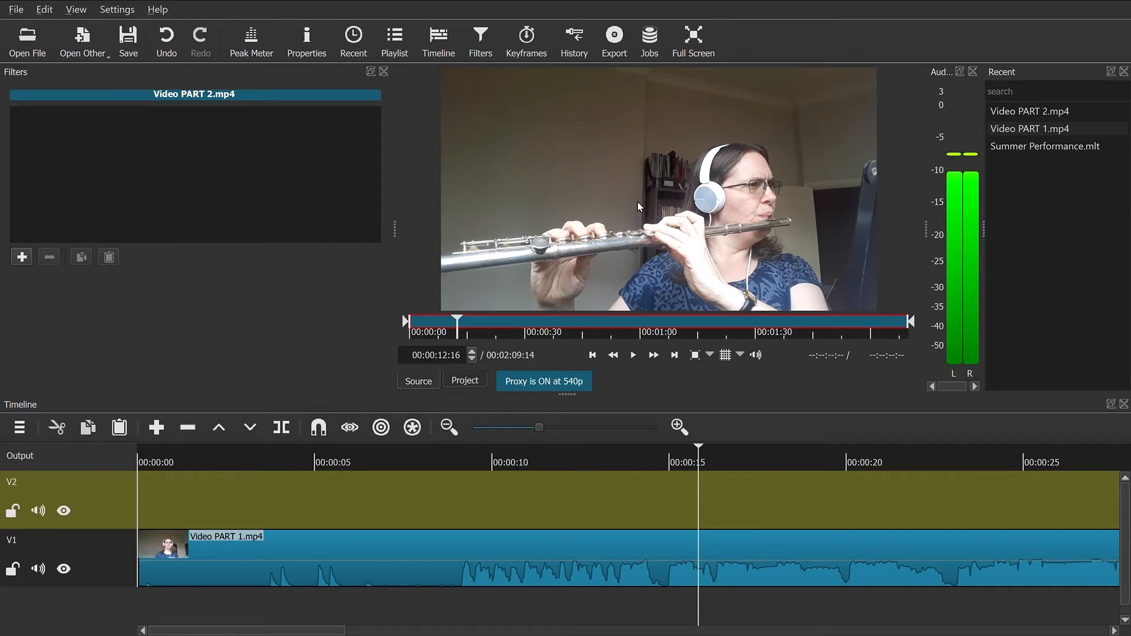
{"action": "left_click_drag", "start_coordinate": [687, 176], "coordinate": [143, 486]}
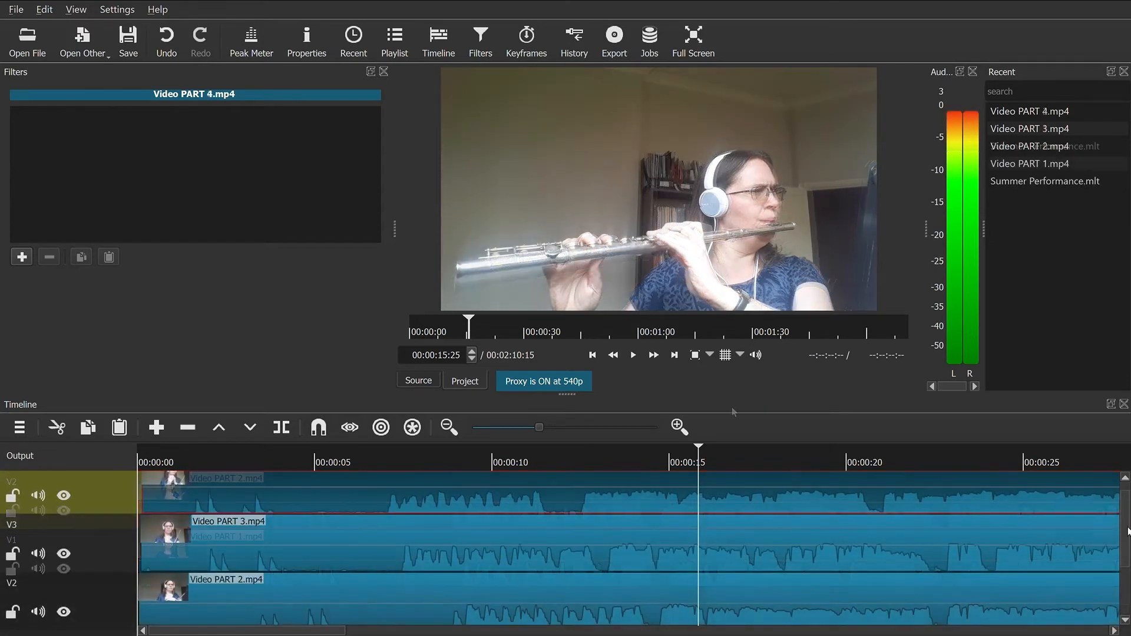
Step: Save the project with the four performance clips on their tracks
{"action": "mouse_move", "coordinate": [1126, 536]}
{"action": "left_mouse_down"}
{"action": "mouse_move", "coordinate": [1117, 574]}
{"action": "mouse_move", "coordinate": [1122, 533]}
{"action": "left_mouse_up"}
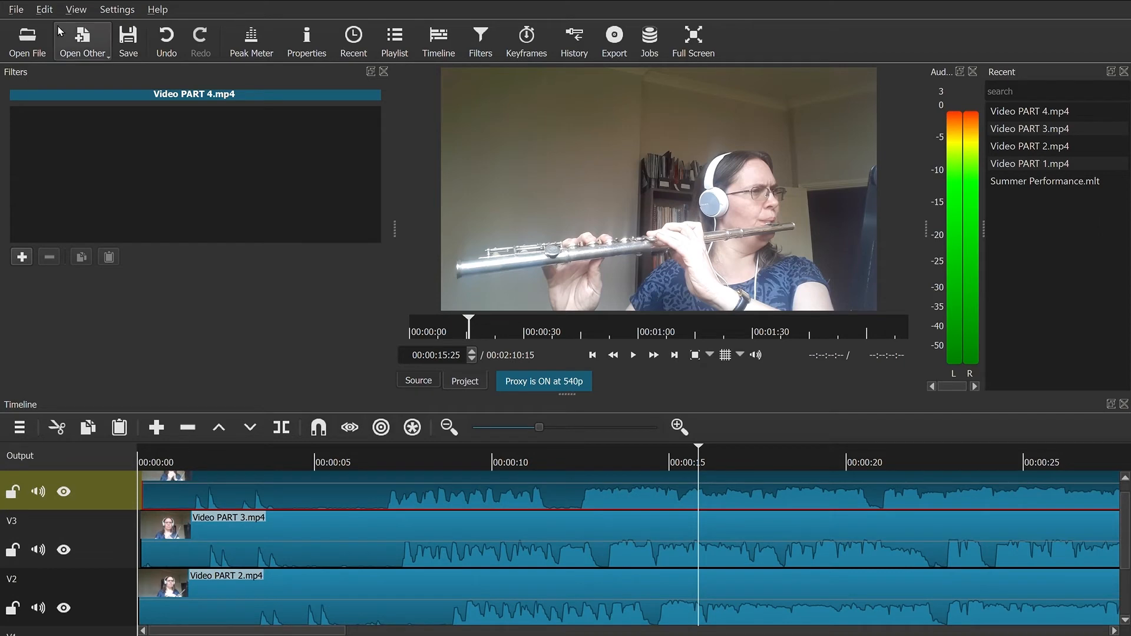
{"action": "left_click", "coordinate": [128, 38]}
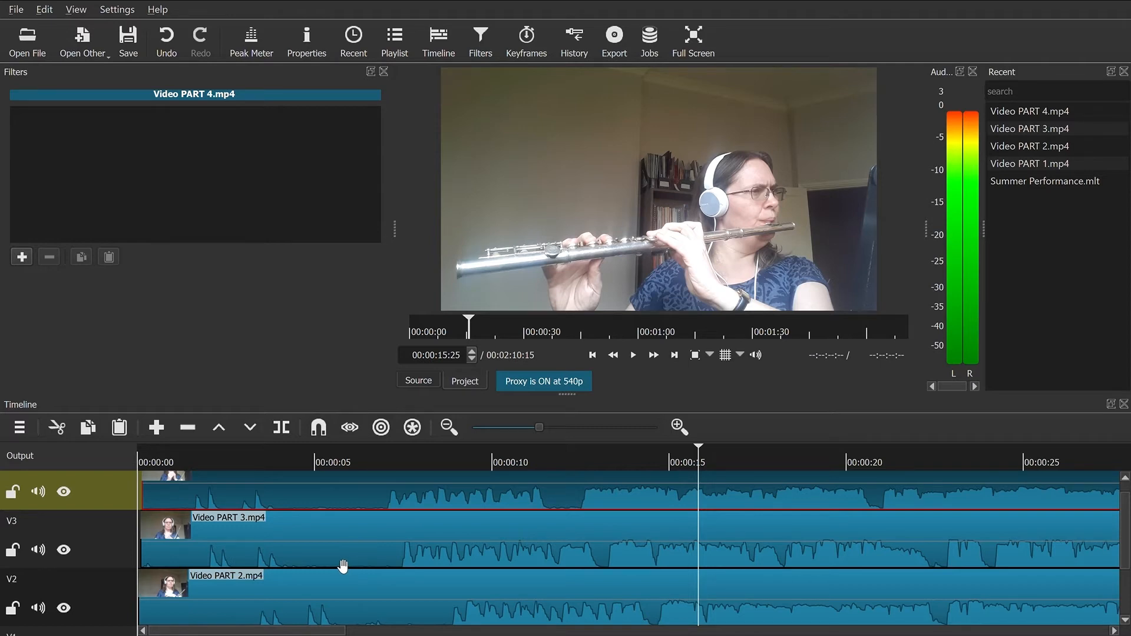
Step: Shift Video PART 4.mp4 and Video PART 3.mp4 later, to start at about 2.4 and 2 seconds, so their opening clap spikes line up
{"action": "left_click_drag", "start_coordinate": [312, 510], "coordinate": [399, 502]}
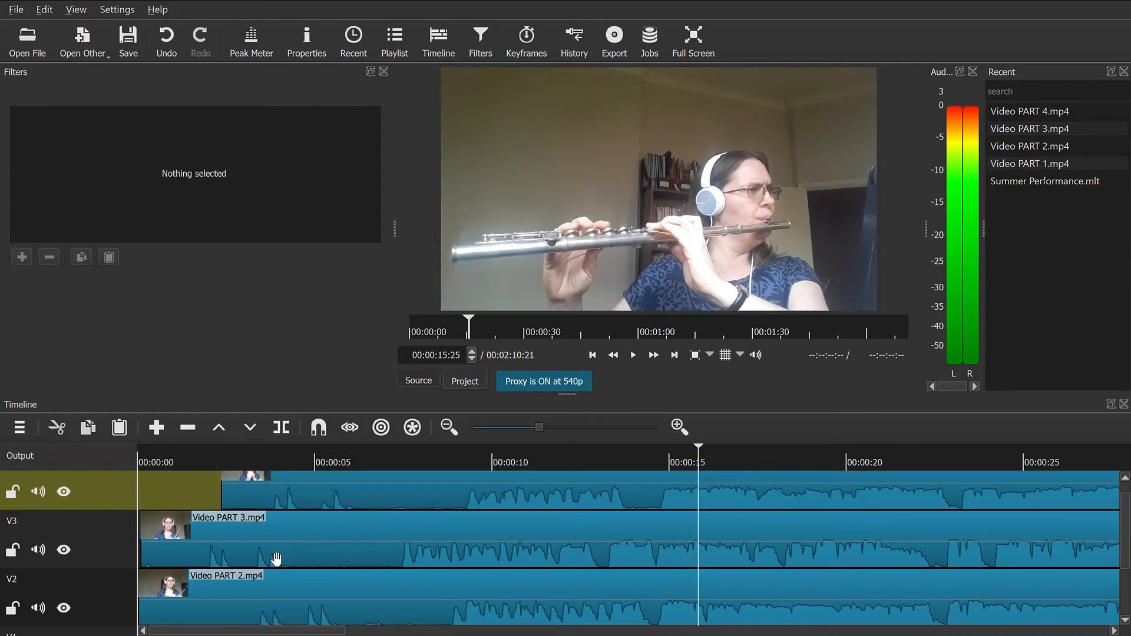
{"action": "left_click_drag", "start_coordinate": [276, 558], "coordinate": [353, 561]}
{"action": "left_click_drag", "start_coordinate": [355, 561], "coordinate": [354, 561]}
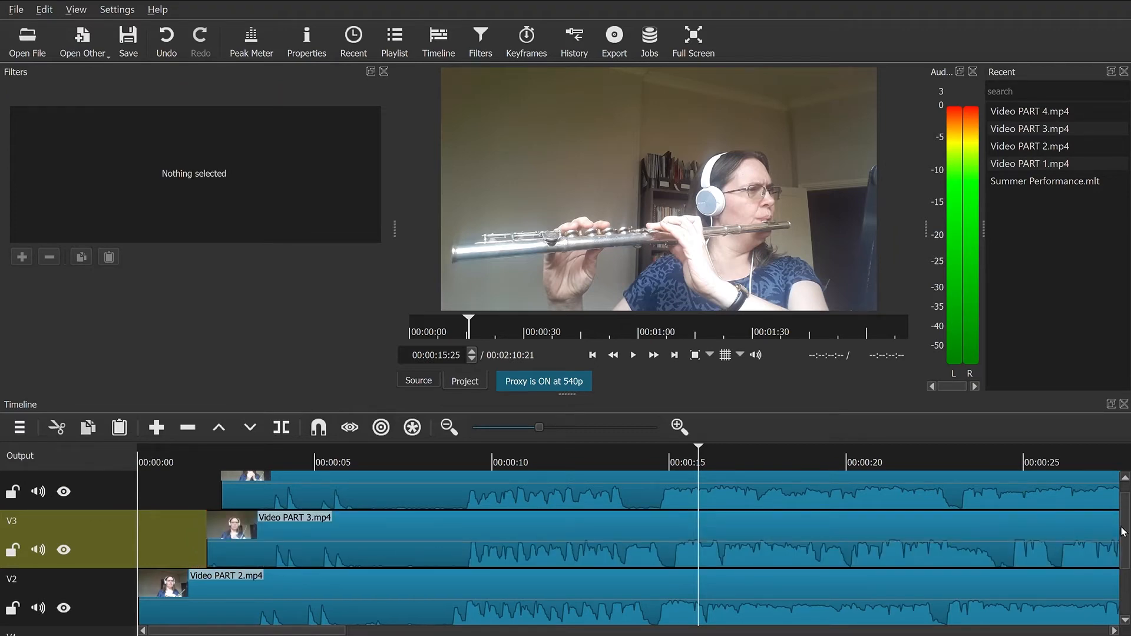
Step: Shift Video PART 2.mp4 on V2 and Video PART 1.mp4 on V1 about half a second later to roughly match the clap spikes
{"action": "left_click_drag", "start_coordinate": [1125, 532], "coordinate": [1125, 552]}
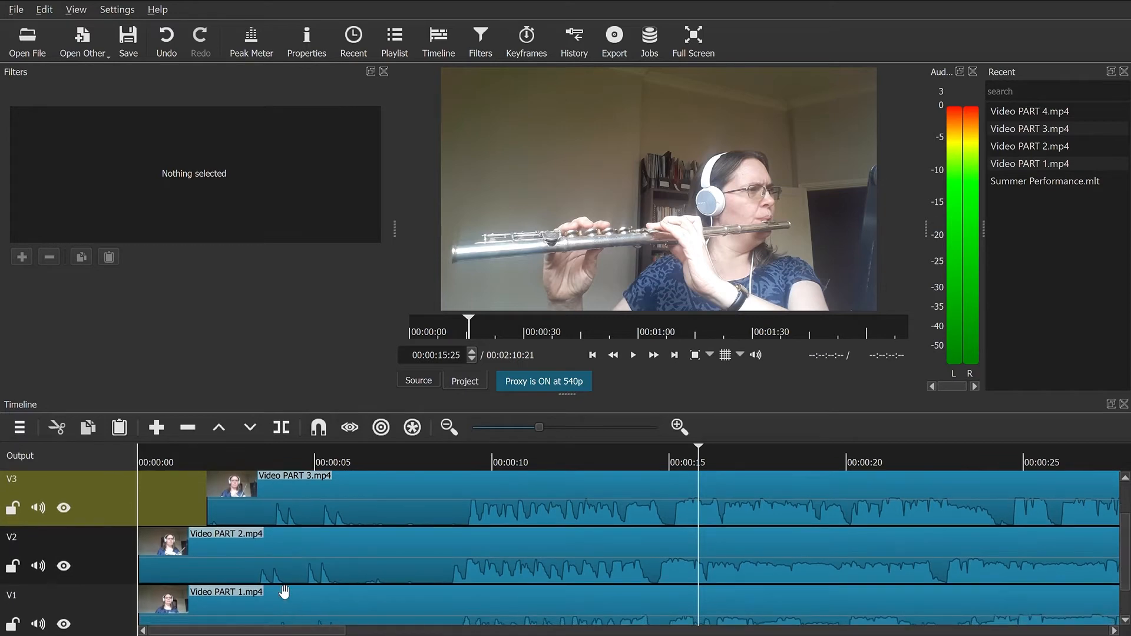
{"action": "left_click_drag", "start_coordinate": [308, 578], "coordinate": [361, 574]}
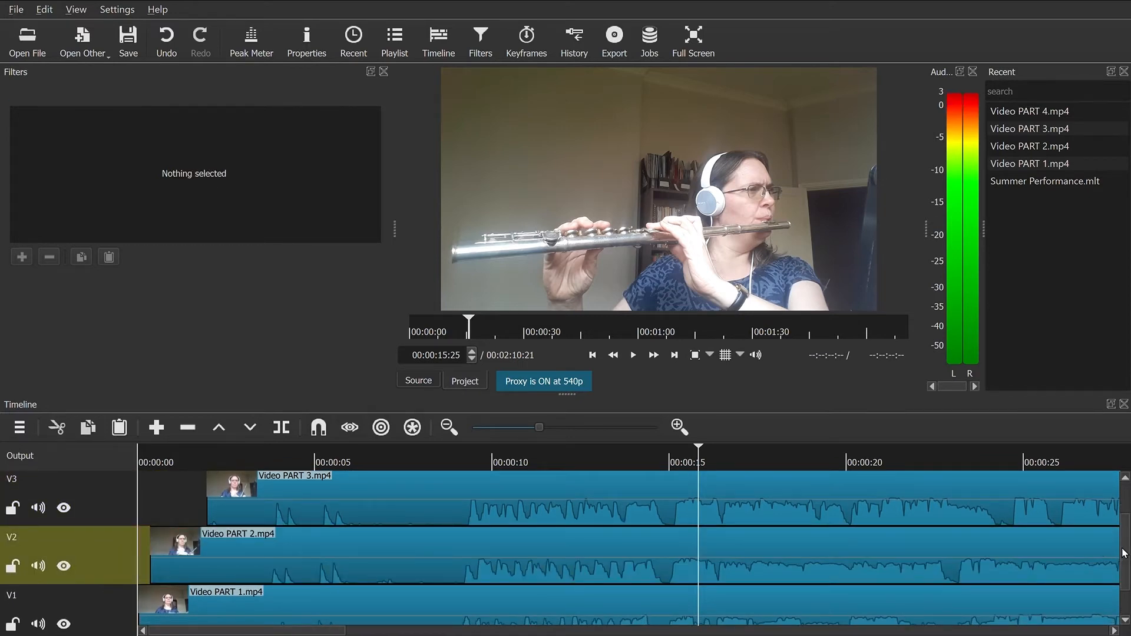
{"action": "left_click_drag", "start_coordinate": [1122, 553], "coordinate": [1125, 574]}
{"action": "left_click_drag", "start_coordinate": [356, 586], "coordinate": [381, 574]}
{"action": "left_click_drag", "start_coordinate": [383, 535], "coordinate": [397, 535]}
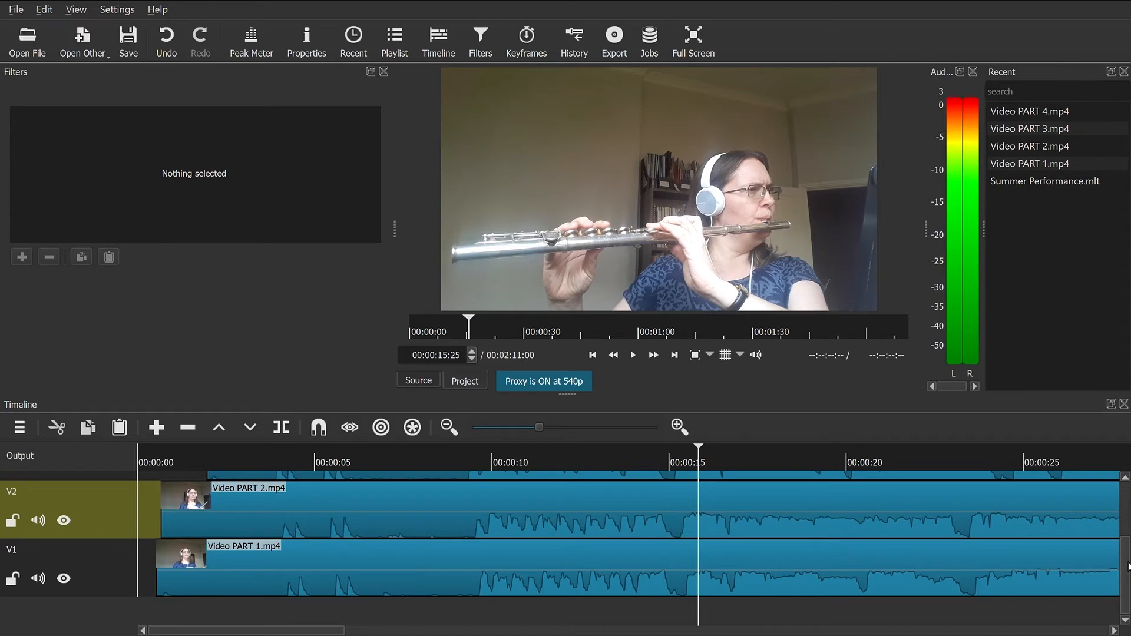
Step: Nudge Video PART 3.mp4 slightly on V3 and play the timeline from about 00:00:09 to check the rough sync
{"action": "scroll", "coordinate": [1124, 545], "scroll_direction": "up", "scroll_amount": 2}
{"action": "scroll", "coordinate": [1124, 544], "scroll_direction": "up", "scroll_amount": 2}
{"action": "left_click_drag", "start_coordinate": [352, 561], "coordinate": [353, 555]}
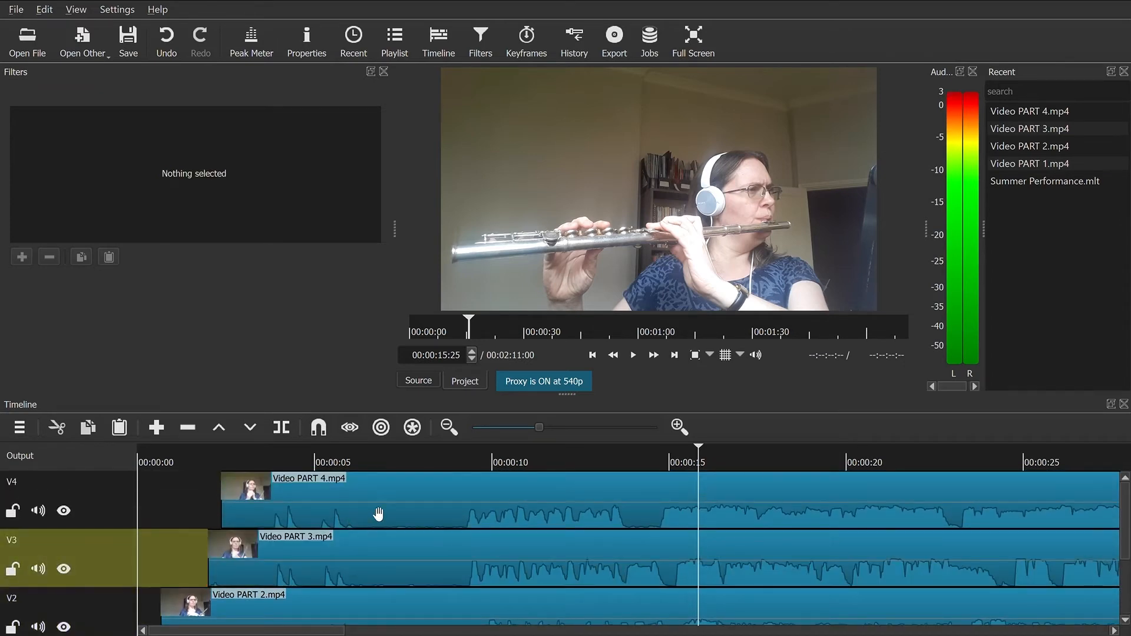
{"action": "left_click", "coordinate": [462, 459]}
{"action": "key", "text": "space"}
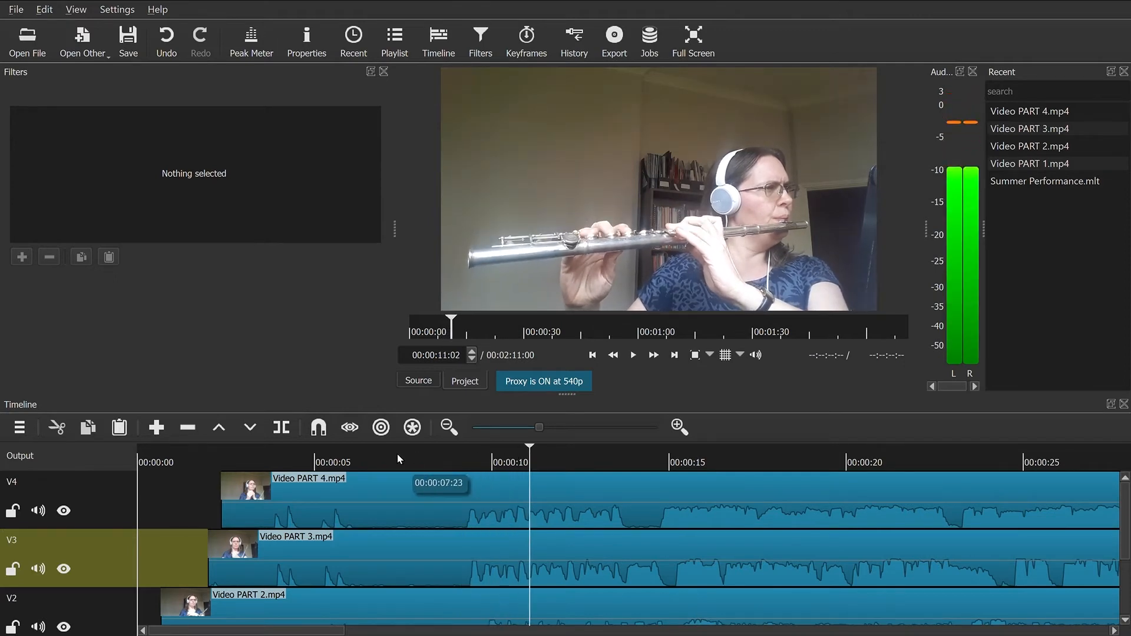
Step: Place the playhead at 00:00:03:25 and shift Video PART 4.mp4 slightly later so its claps align with those on V3
{"action": "left_click", "coordinate": [259, 453]}
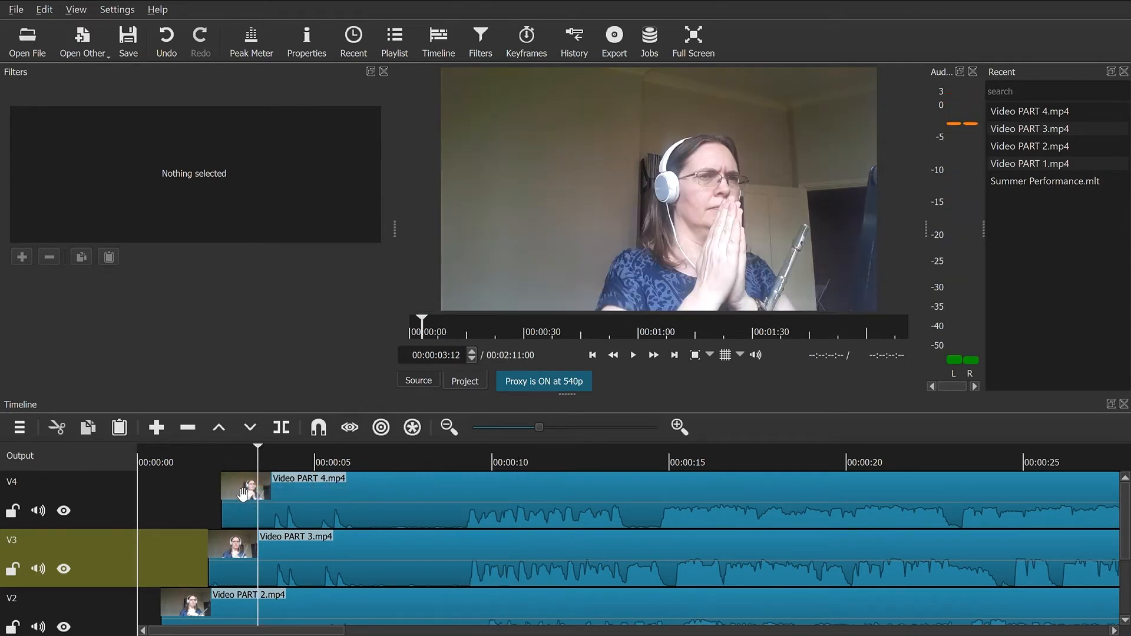
{"action": "scroll", "coordinate": [268, 542], "scroll_direction": "up", "scroll_amount": 1}
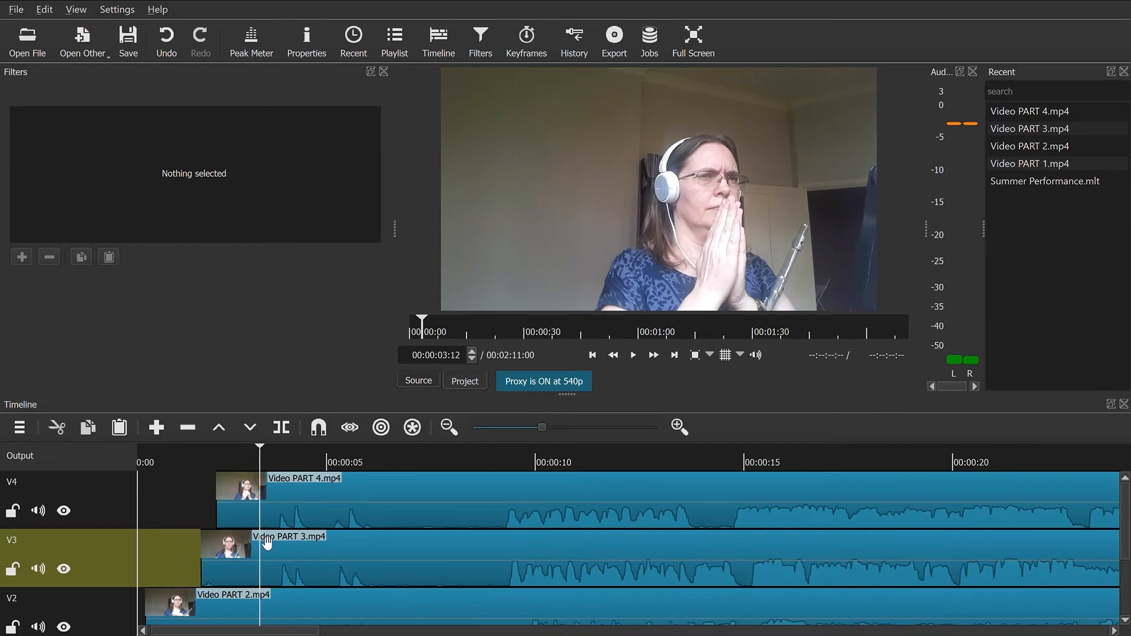
{"action": "scroll", "coordinate": [266, 506], "scroll_direction": "up", "scroll_amount": 1}
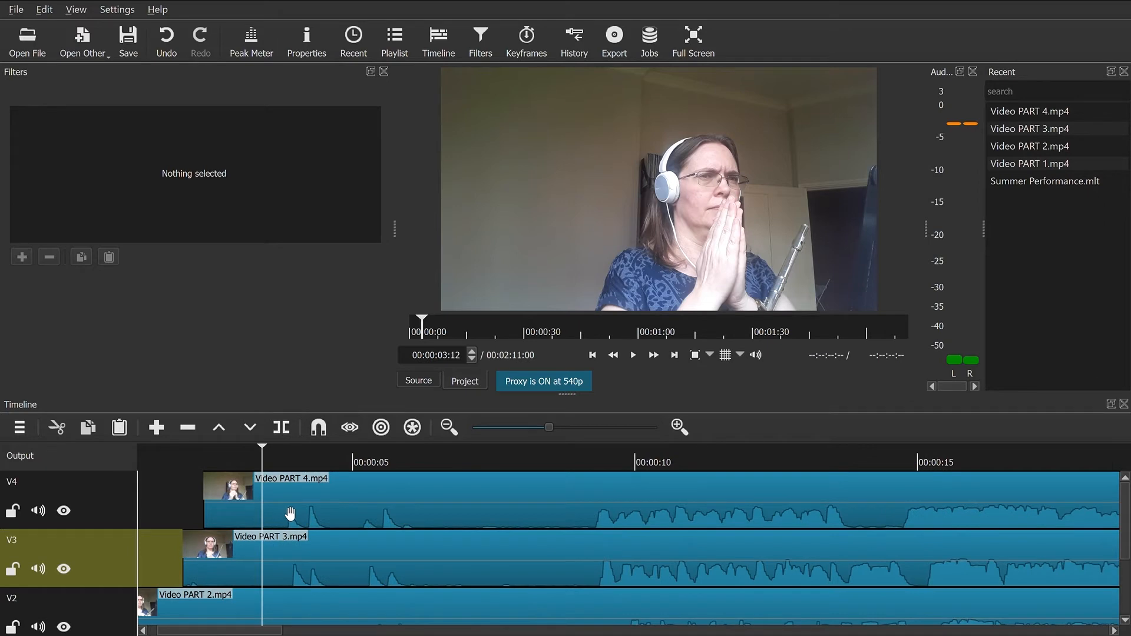
{"action": "left_click", "coordinate": [289, 513]}
{"action": "scroll", "coordinate": [289, 513], "scroll_direction": "up", "scroll_amount": 1}
{"action": "scroll", "coordinate": [287, 514], "scroll_direction": "up", "scroll_amount": 1}
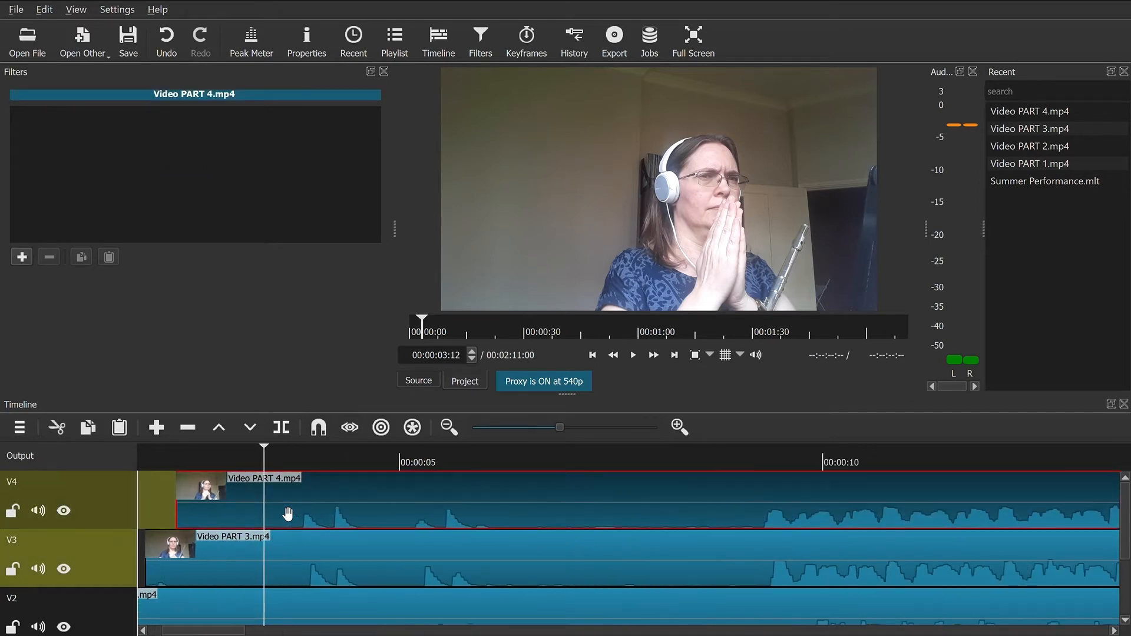
{"action": "scroll", "coordinate": [287, 513], "scroll_direction": "up", "scroll_amount": 1}
{"action": "scroll", "coordinate": [288, 513], "scroll_direction": "up", "scroll_amount": 1}
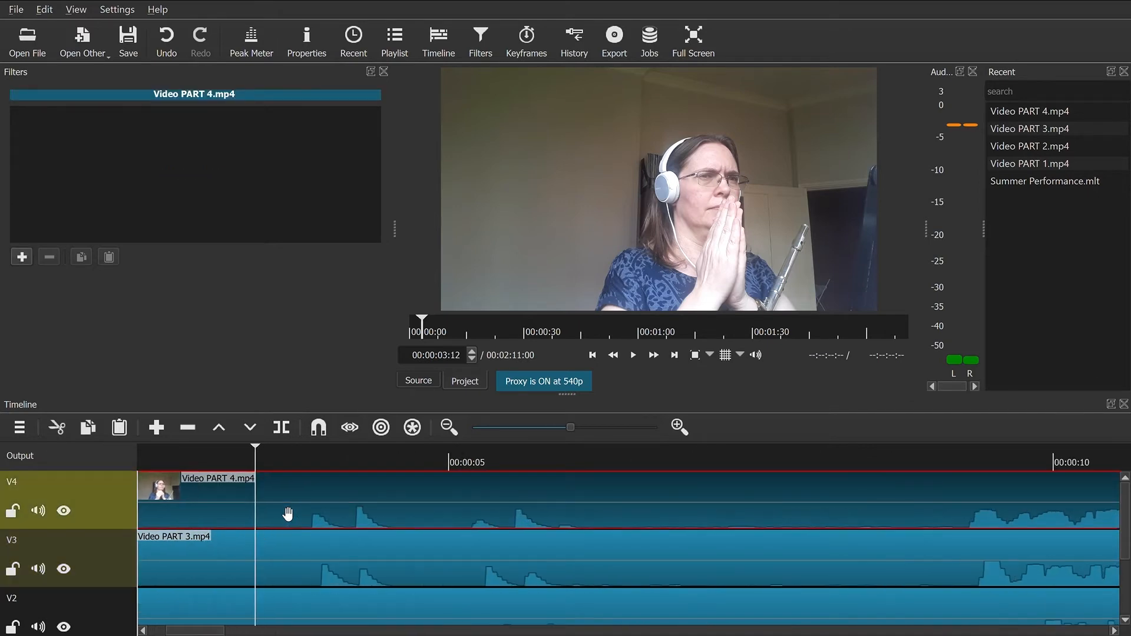
{"action": "scroll", "coordinate": [287, 513], "scroll_direction": "up", "scroll_amount": 2}
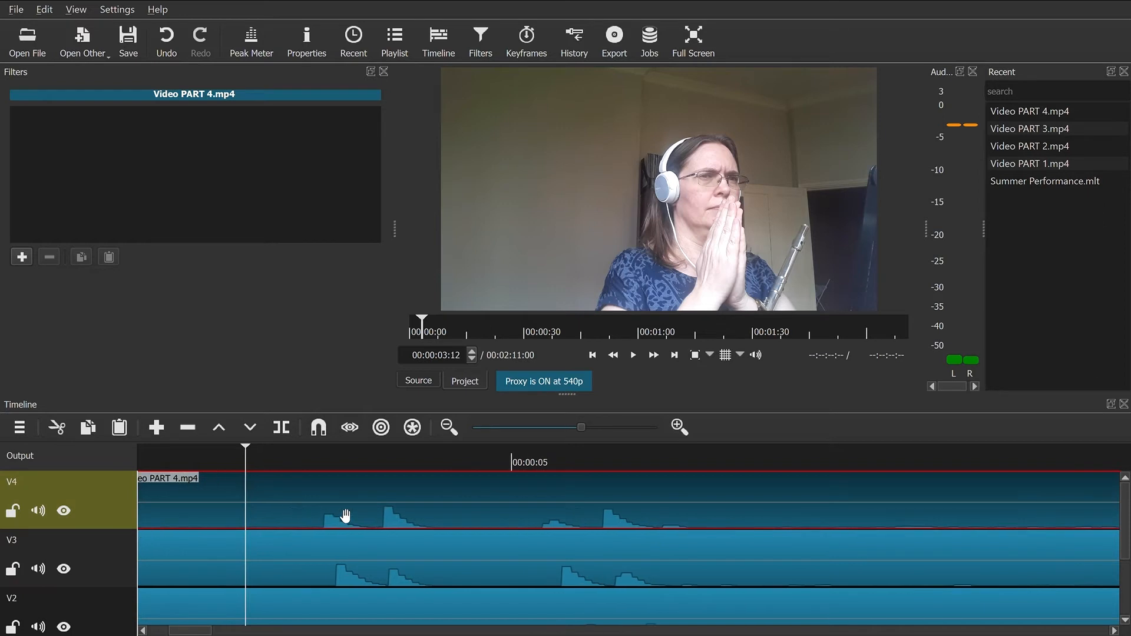
{"action": "left_click", "coordinate": [321, 465]}
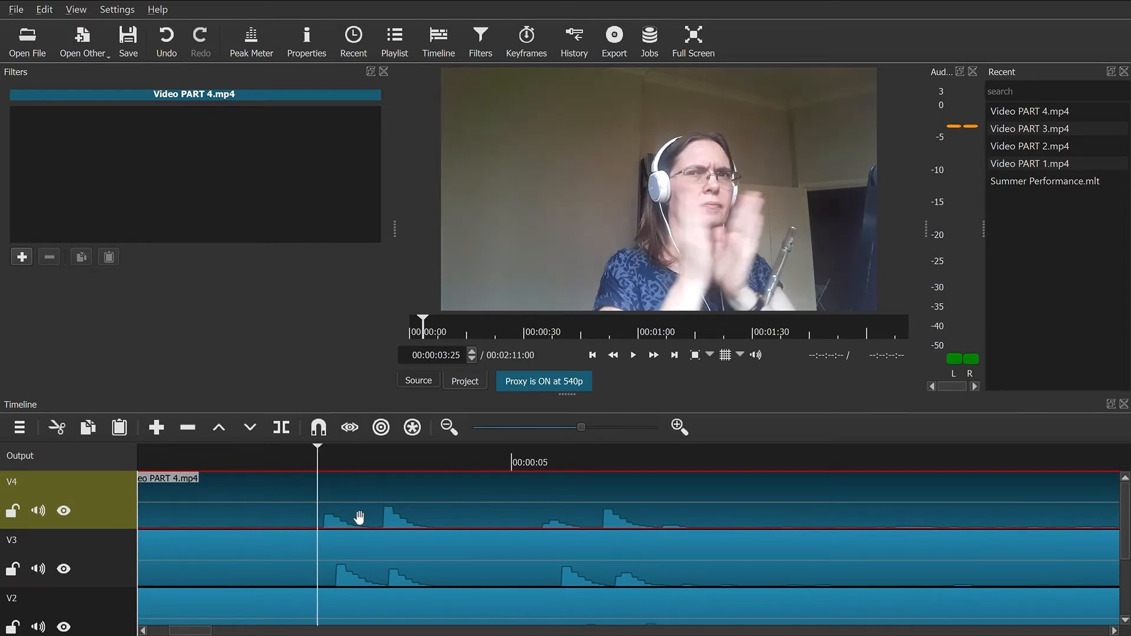
{"action": "left_click_drag", "start_coordinate": [363, 516], "coordinate": [378, 520]}
Step: Shift Video PART 2.mp4 on V2 and Video PART 1.mp4 on V1 earlier so their clap spikes align with V3's
{"action": "left_click_drag", "start_coordinate": [1123, 531], "coordinate": [1123, 581]}
{"action": "left_click_drag", "start_coordinate": [430, 562], "coordinate": [402, 569]}
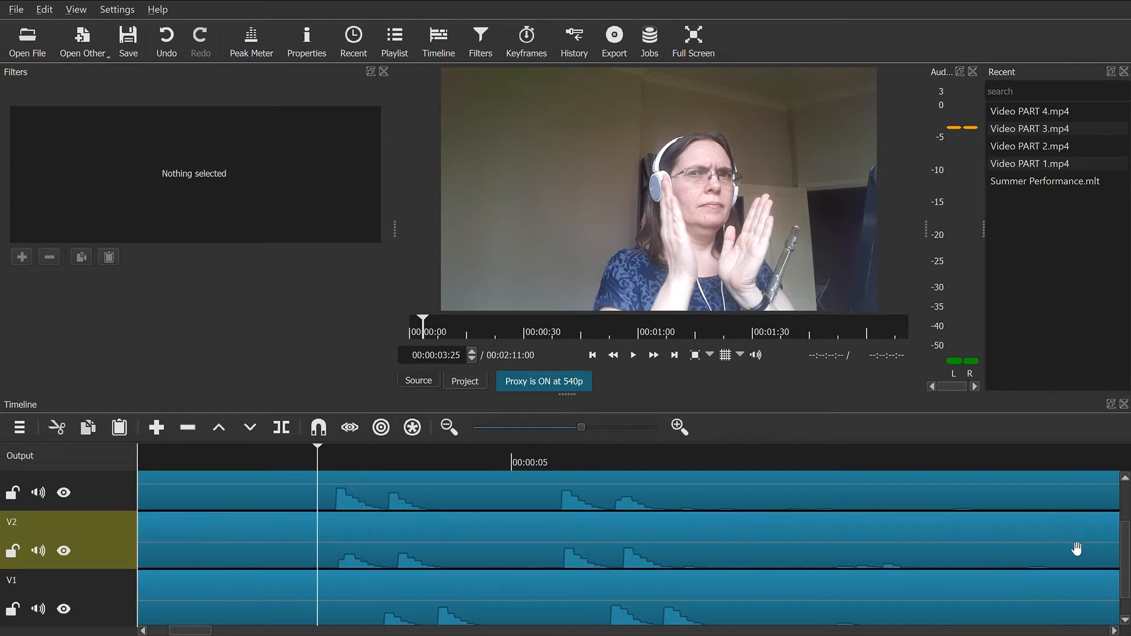
{"action": "left_click_drag", "start_coordinate": [1125, 570], "coordinate": [1124, 595]}
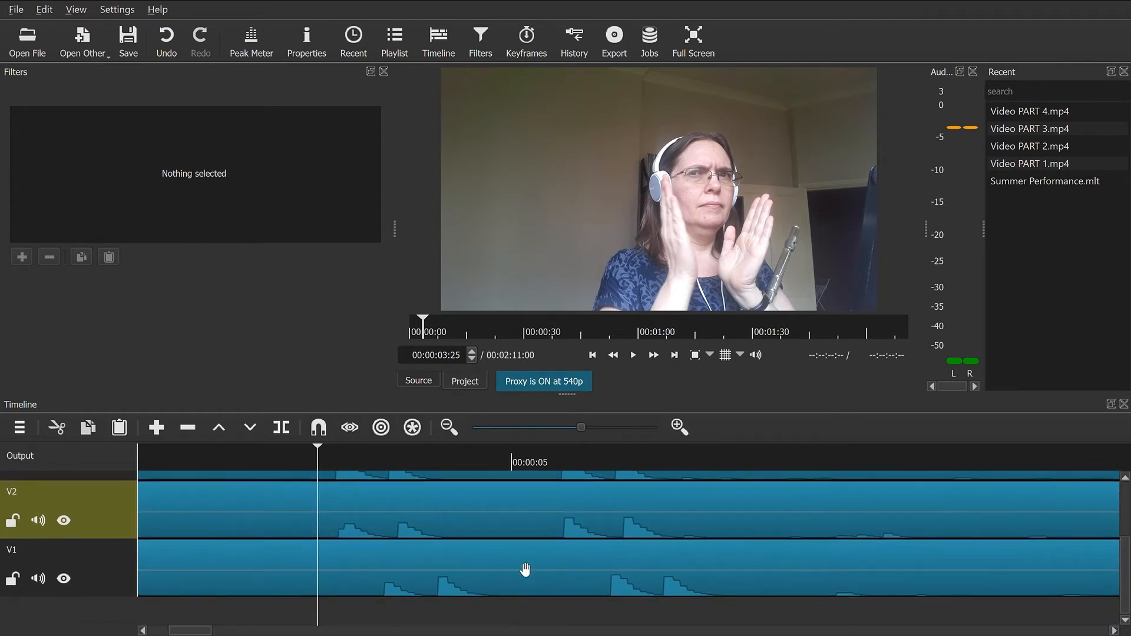
{"action": "left_click_drag", "start_coordinate": [517, 575], "coordinate": [463, 578]}
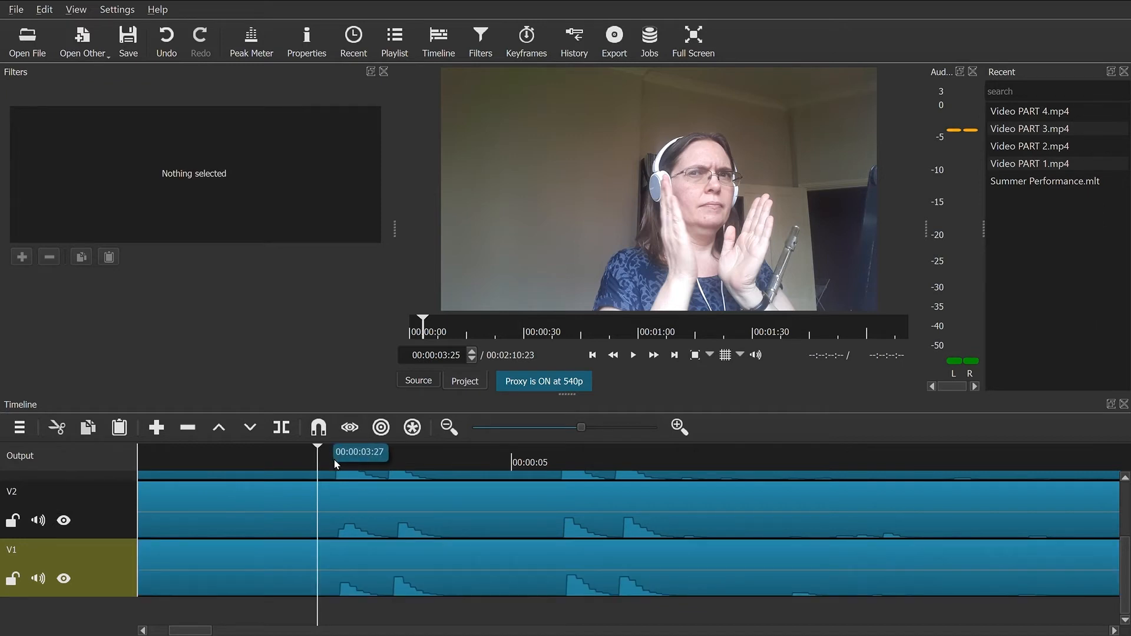
Step: Place the playhead at 00:00:03:28 and shift Video PART 1.mp4 and Video PART 2.mp4 slightly earlier so their first claps line up with it
{"action": "left_click", "coordinate": [334, 459]}
{"action": "left_click", "coordinate": [337, 462]}
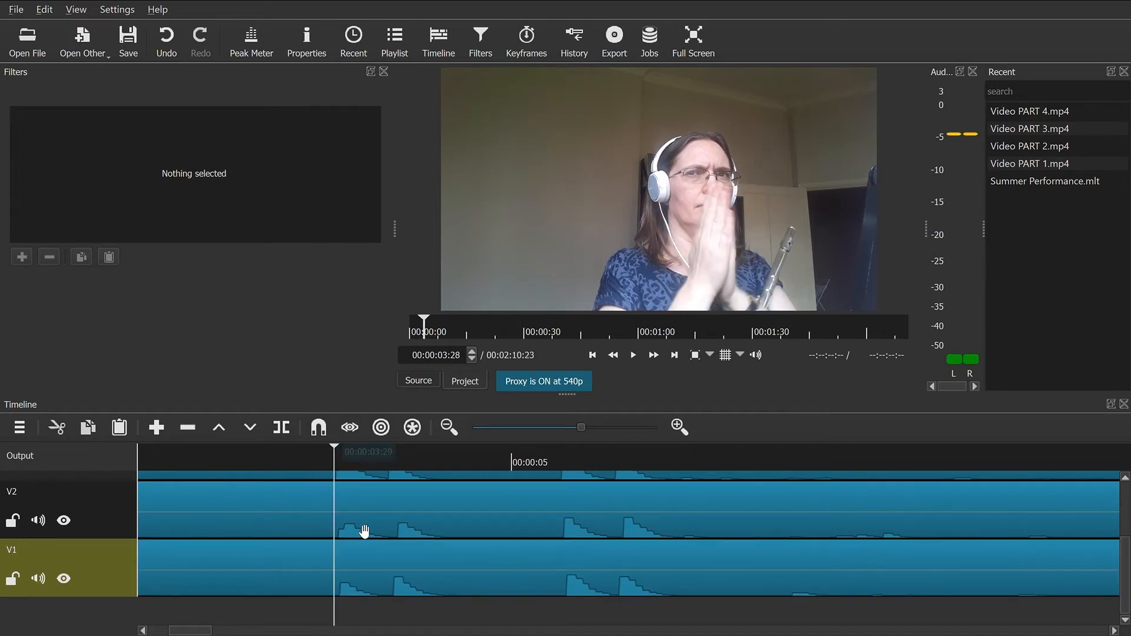
{"action": "left_click", "coordinate": [385, 592]}
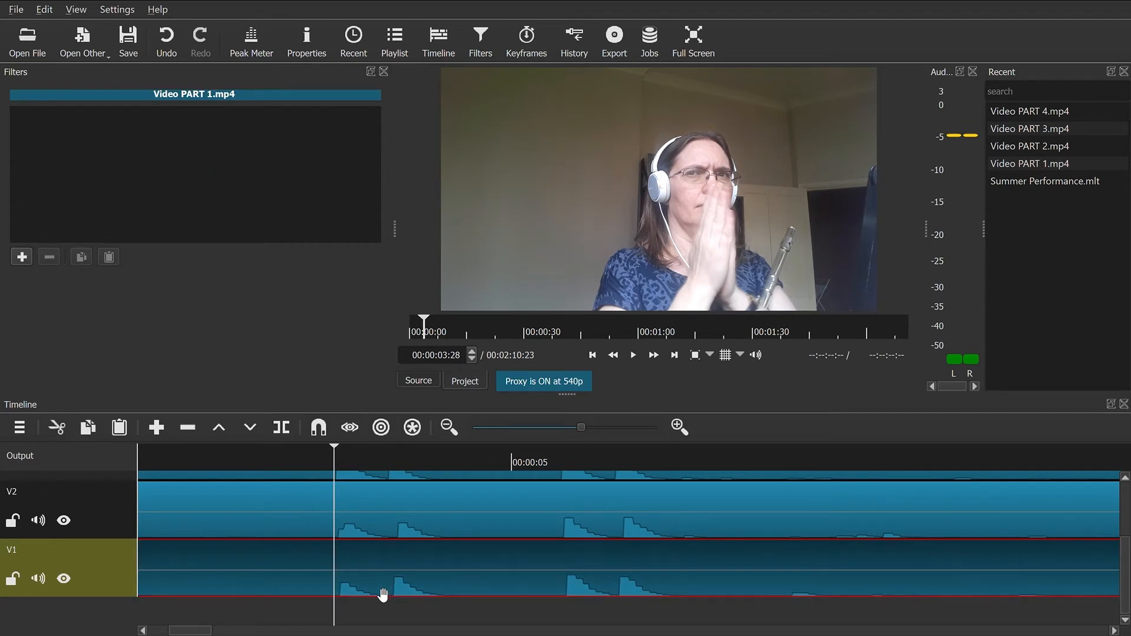
{"action": "left_click_drag", "start_coordinate": [381, 593], "coordinate": [391, 543]}
{"action": "left_click", "coordinate": [385, 537]}
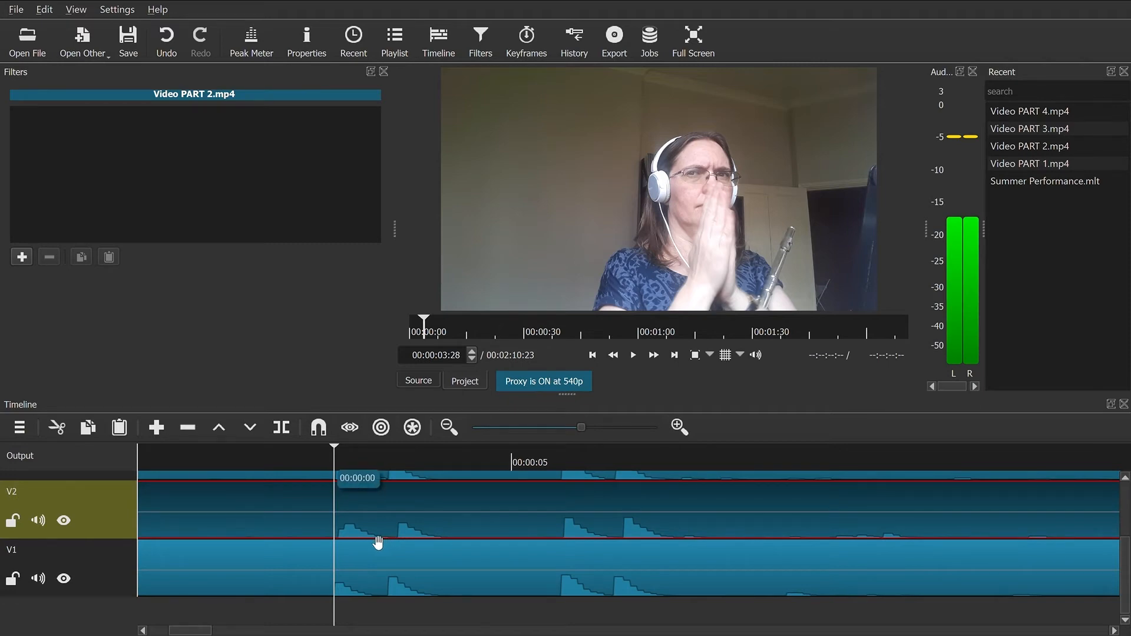
{"action": "left_click_drag", "start_coordinate": [373, 540], "coordinate": [370, 542]}
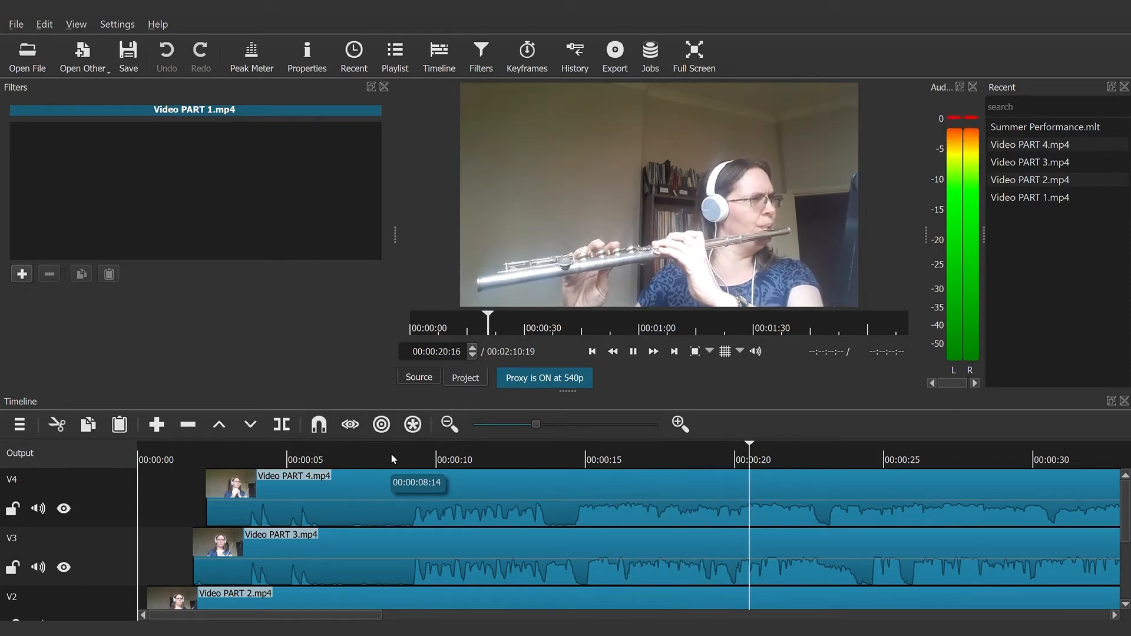
Step: Pause playback and add a Size and Position video filter to Video PART 4.mp4 on V4
{"action": "key", "text": "space"}
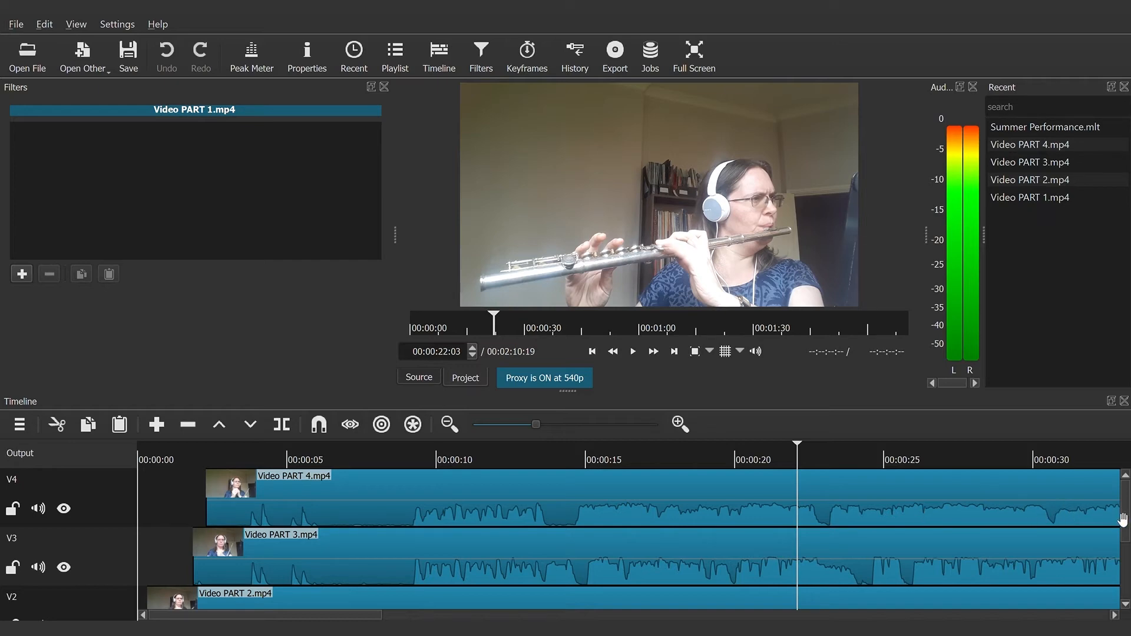
{"action": "mouse_move", "coordinate": [1126, 520]}
{"action": "left_mouse_down"}
{"action": "mouse_move", "coordinate": [1117, 600]}
{"action": "mouse_move", "coordinate": [1119, 508]}
{"action": "left_mouse_up"}
{"action": "left_click", "coordinate": [441, 497]}
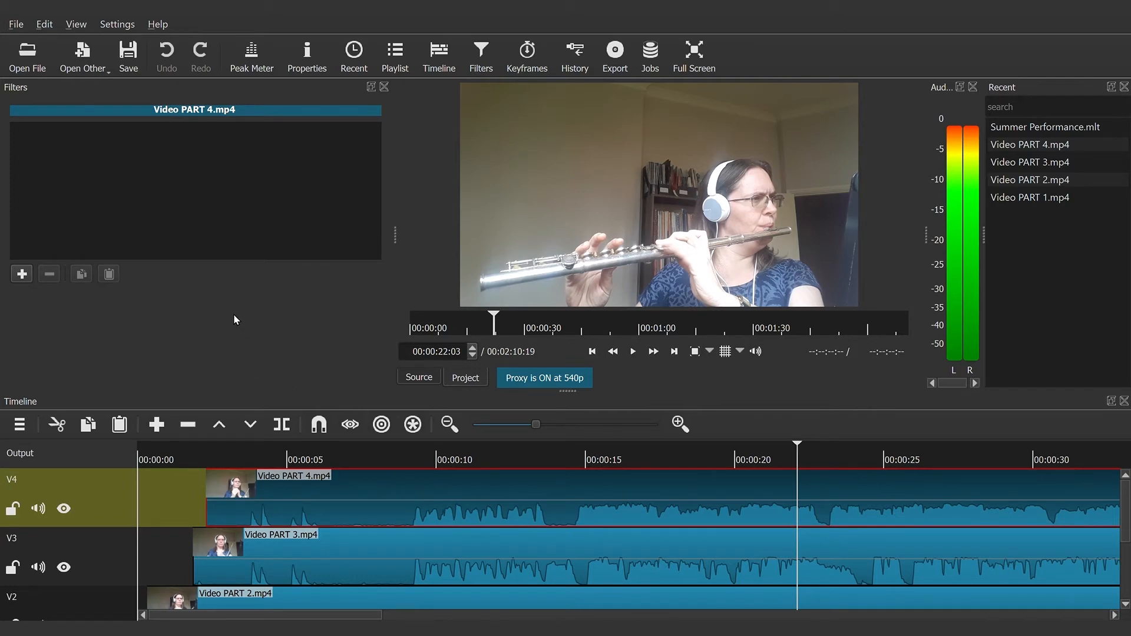
{"action": "left_click", "coordinate": [29, 273]}
{"action": "scroll", "coordinate": [118, 250], "scroll_direction": "down", "scroll_amount": 4}
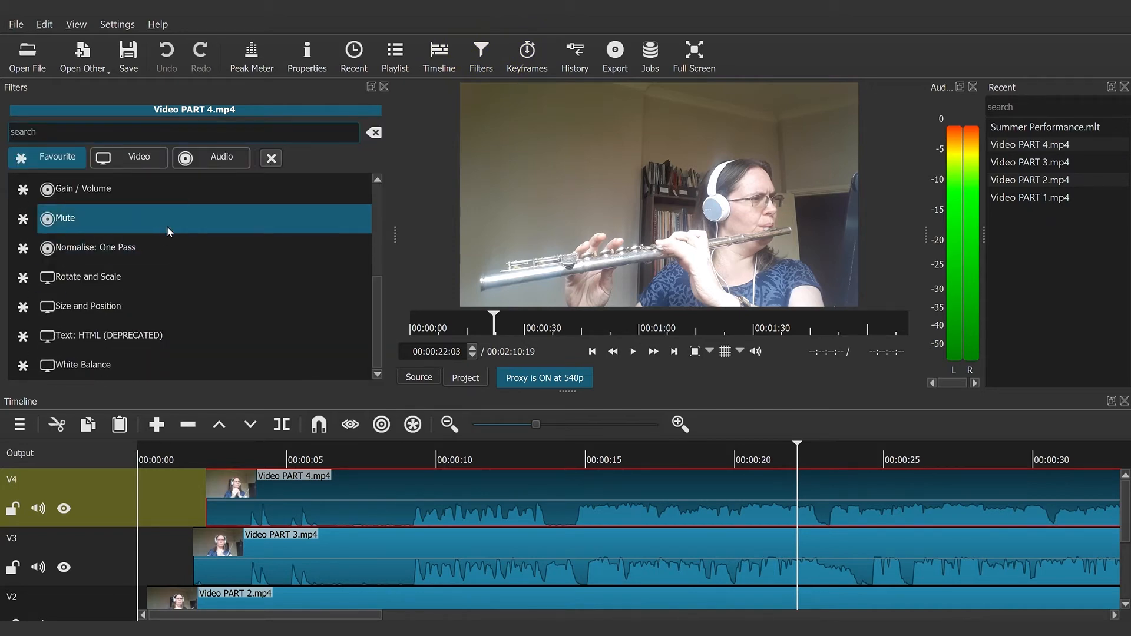
{"action": "scroll", "coordinate": [182, 180], "scroll_direction": "up", "scroll_amount": 1}
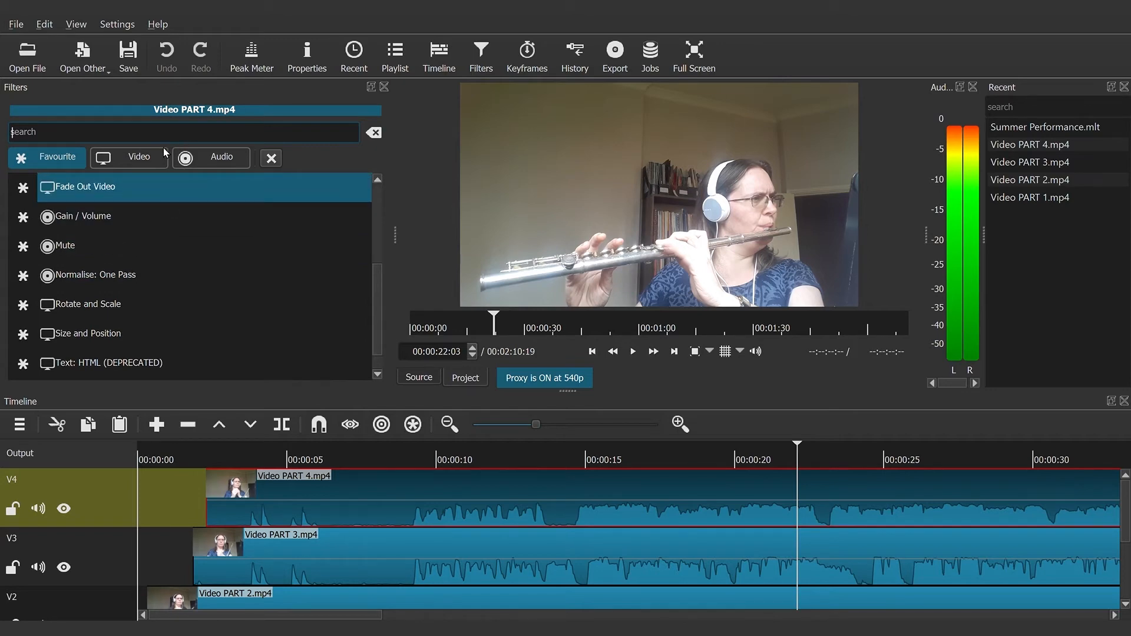
{"action": "left_click", "coordinate": [161, 150]}
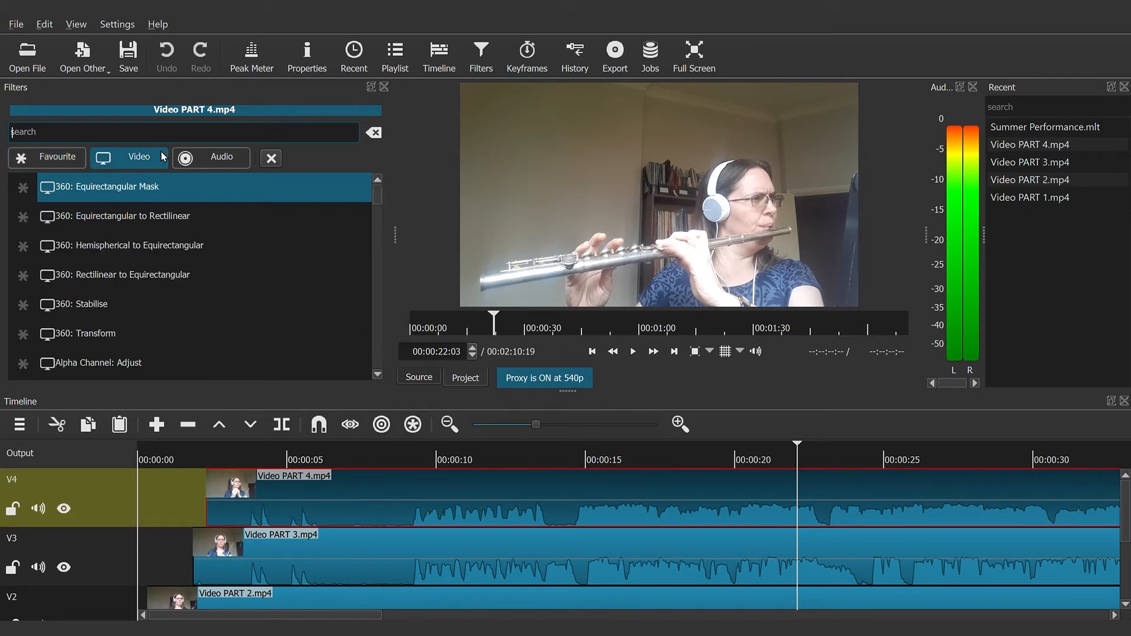
{"action": "left_click", "coordinate": [234, 157]}
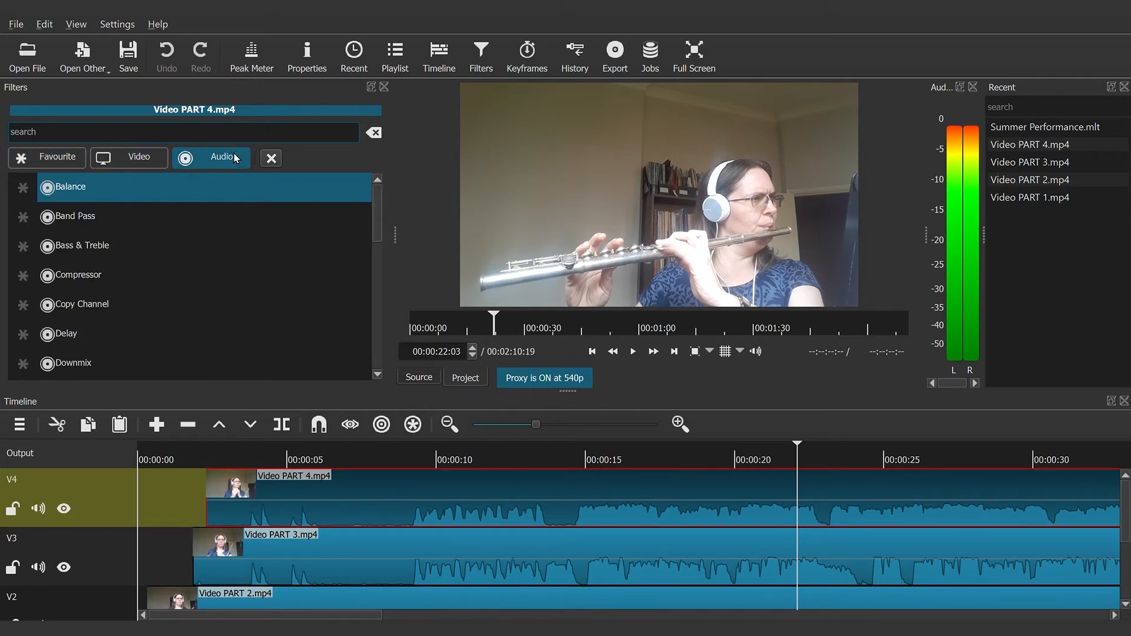
{"action": "left_click", "coordinate": [162, 160]}
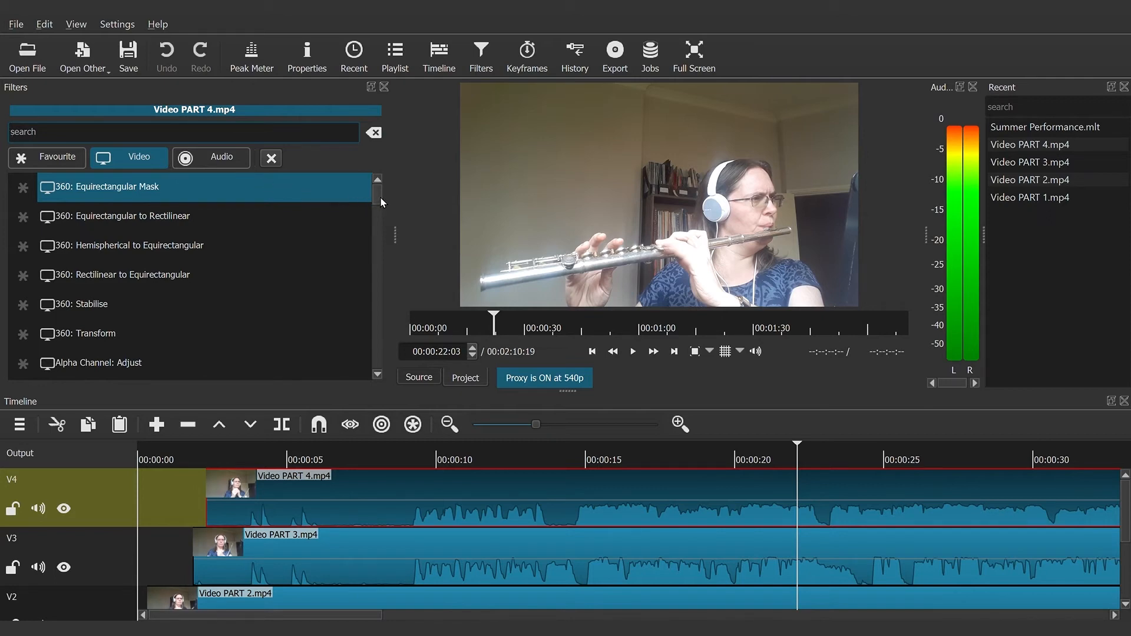
{"action": "left_click_drag", "start_coordinate": [380, 197], "coordinate": [381, 339]}
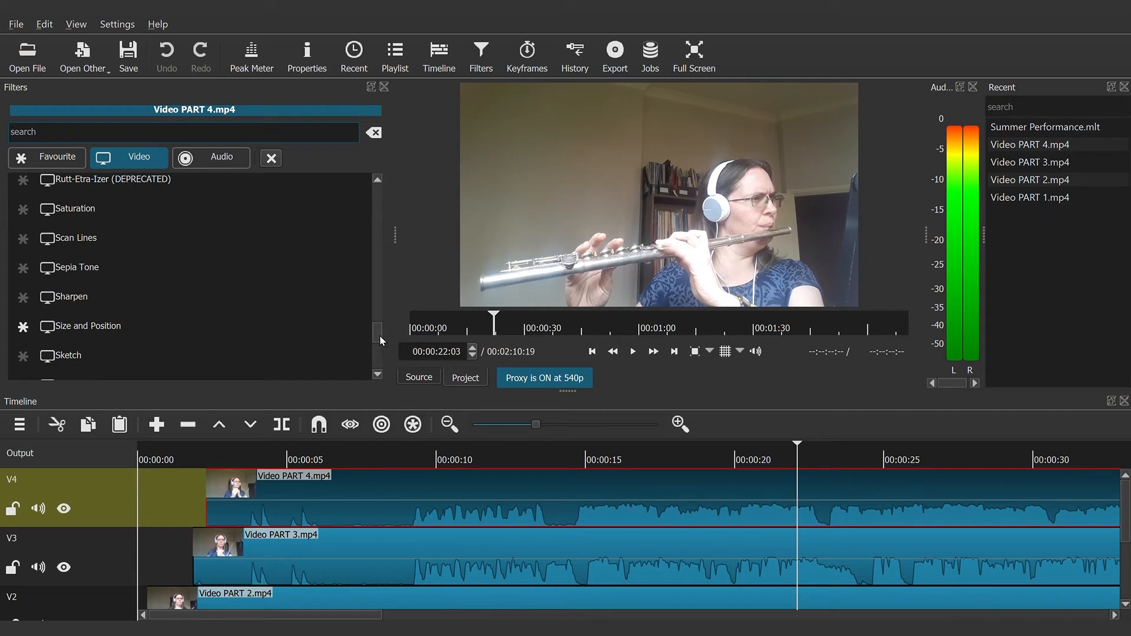
{"action": "left_click", "coordinate": [242, 329]}
{"action": "left_click", "coordinate": [247, 334]}
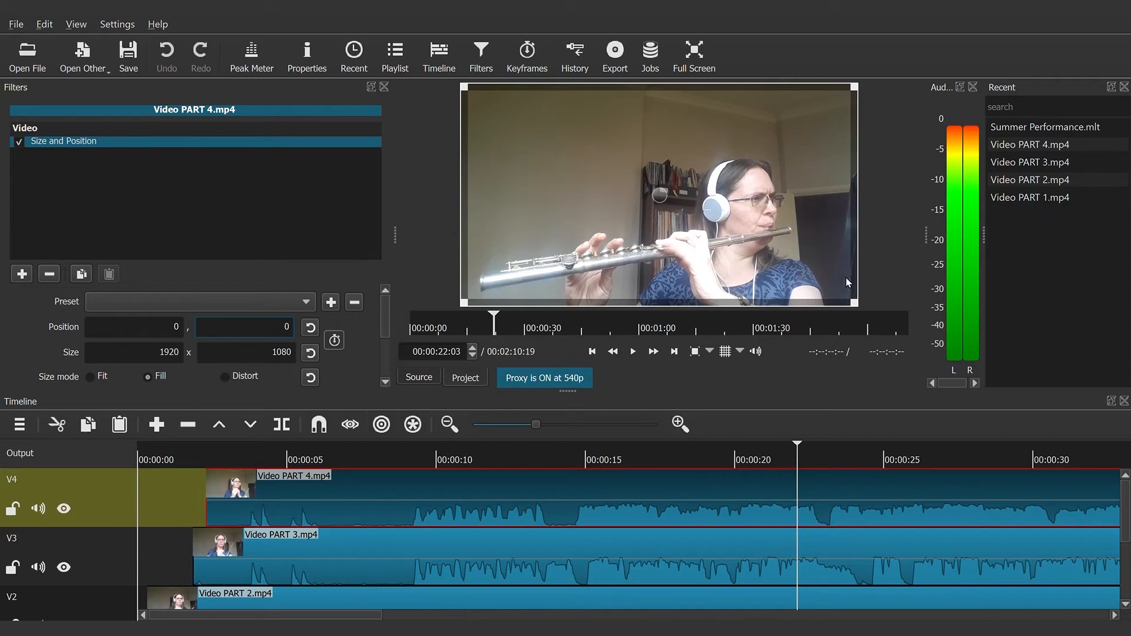
Step: Shrink the Video PART 4.mp4 picture to about 830 x 467 and place it in the frame's upper-left quarter at about 85, 57
{"action": "left_click_drag", "start_coordinate": [852, 302], "coordinate": [659, 165]}
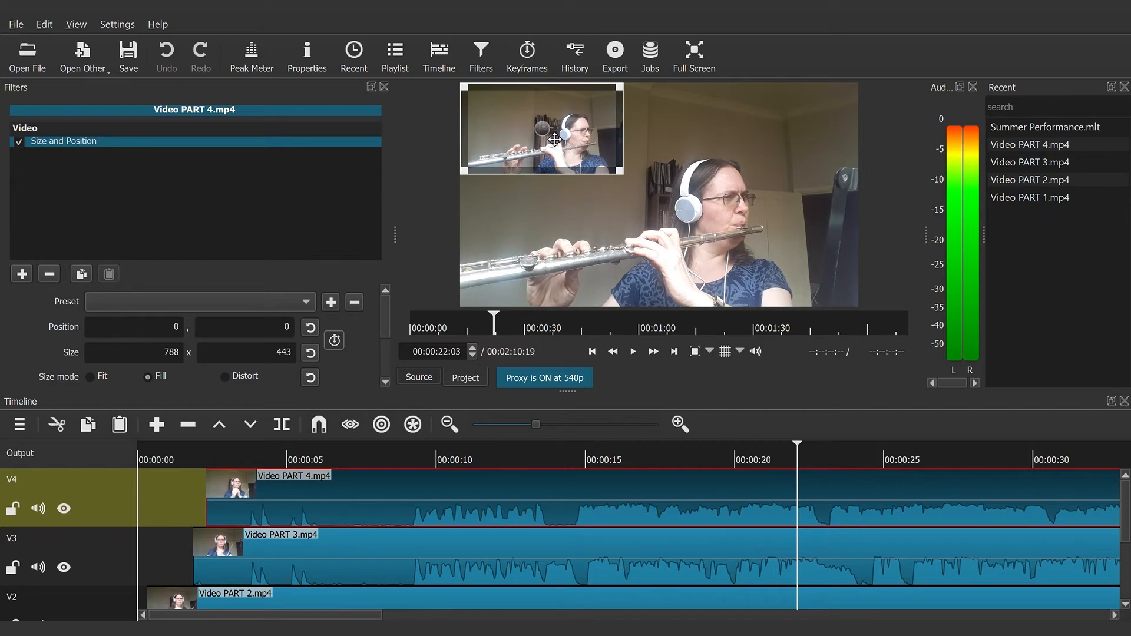
{"action": "left_click_drag", "start_coordinate": [555, 141], "coordinate": [571, 149]}
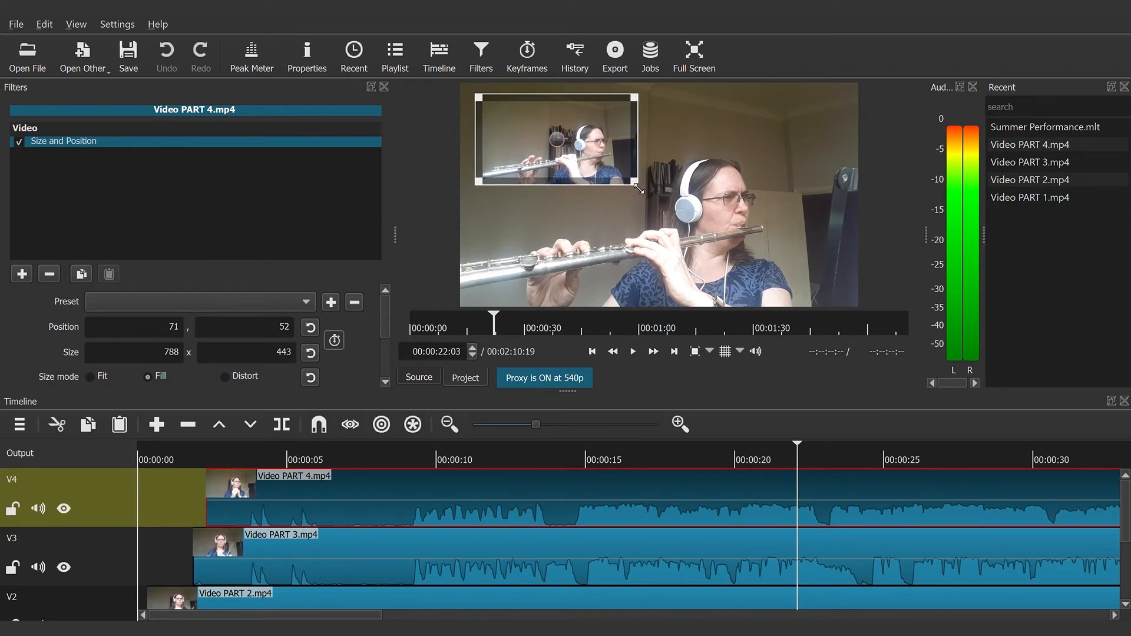
{"action": "left_click_drag", "start_coordinate": [645, 188], "coordinate": [643, 191]}
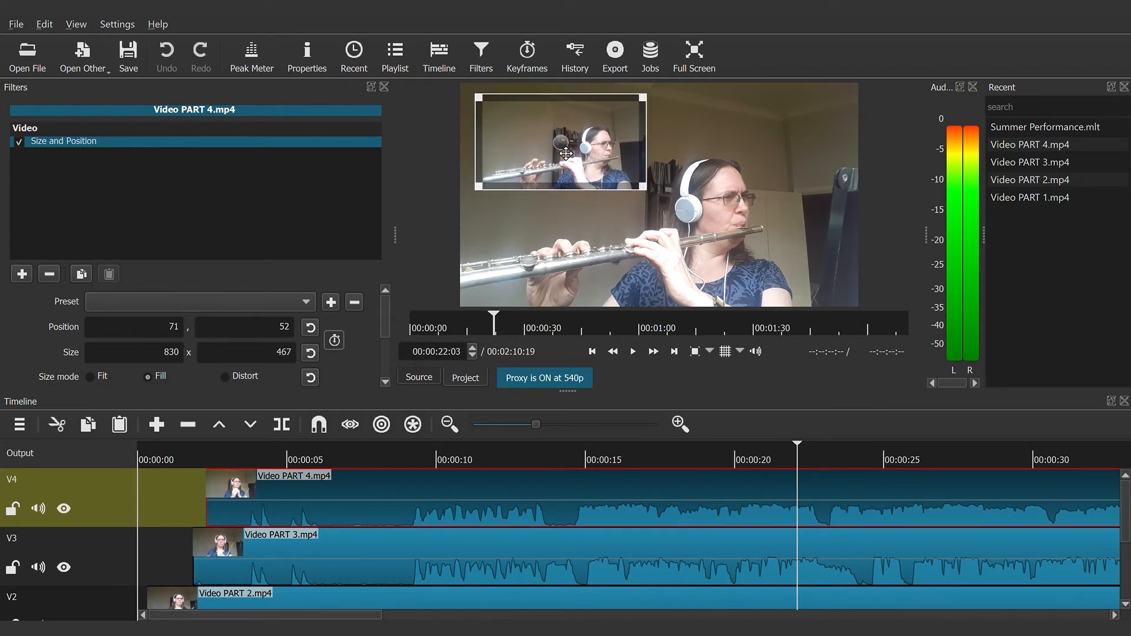
{"action": "left_click_drag", "start_coordinate": [569, 156], "coordinate": [573, 159]}
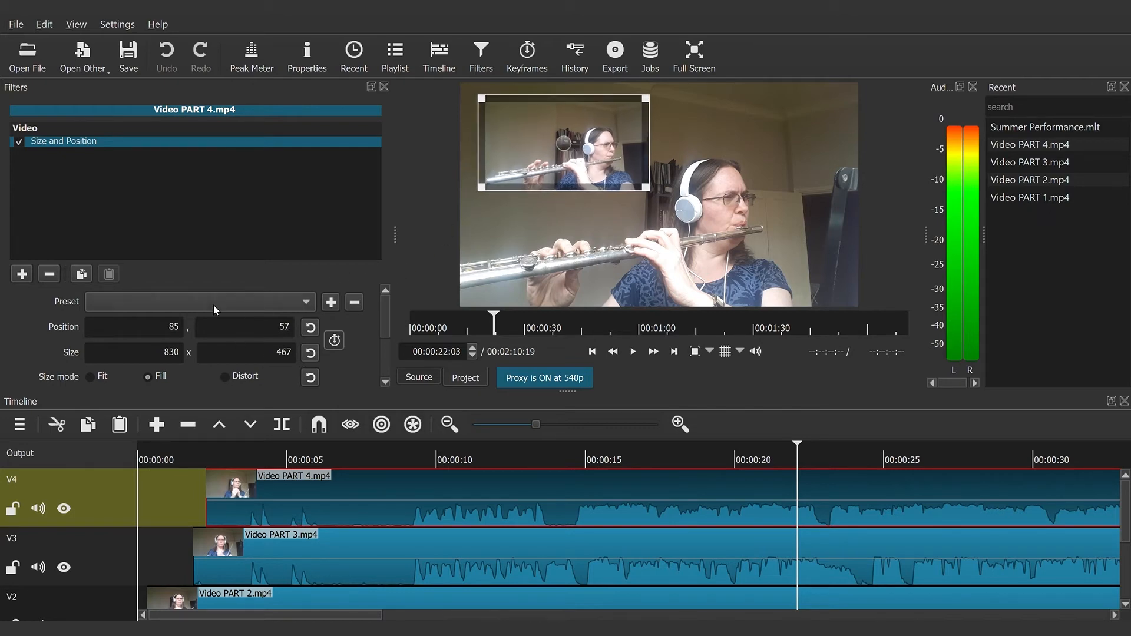
Step: Fine-tune the Video PART 4.mp4 picture to about 838 x 472 at position 71, 66
{"action": "mouse_move", "coordinate": [383, 314]}
{"action": "left_mouse_down"}
{"action": "mouse_move", "coordinate": [380, 344]}
{"action": "mouse_move", "coordinate": [381, 313]}
{"action": "left_mouse_up"}
{"action": "left_click", "coordinate": [565, 150]}
{"action": "left_click_drag", "start_coordinate": [564, 156], "coordinate": [572, 151]}
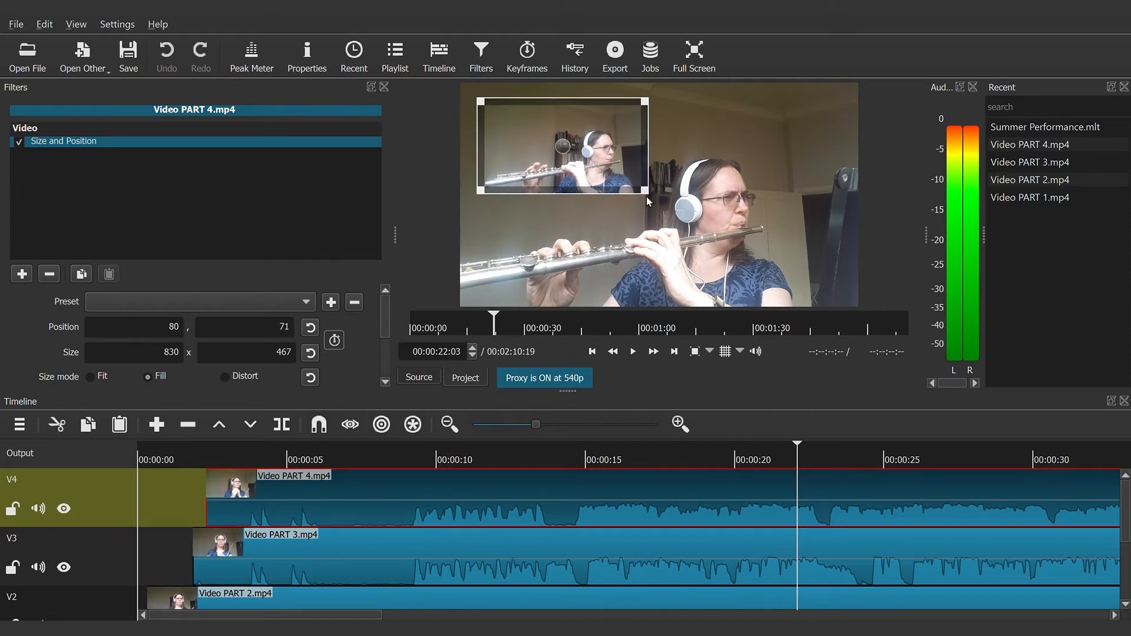
{"action": "left_click_drag", "start_coordinate": [646, 196], "coordinate": [658, 197]}
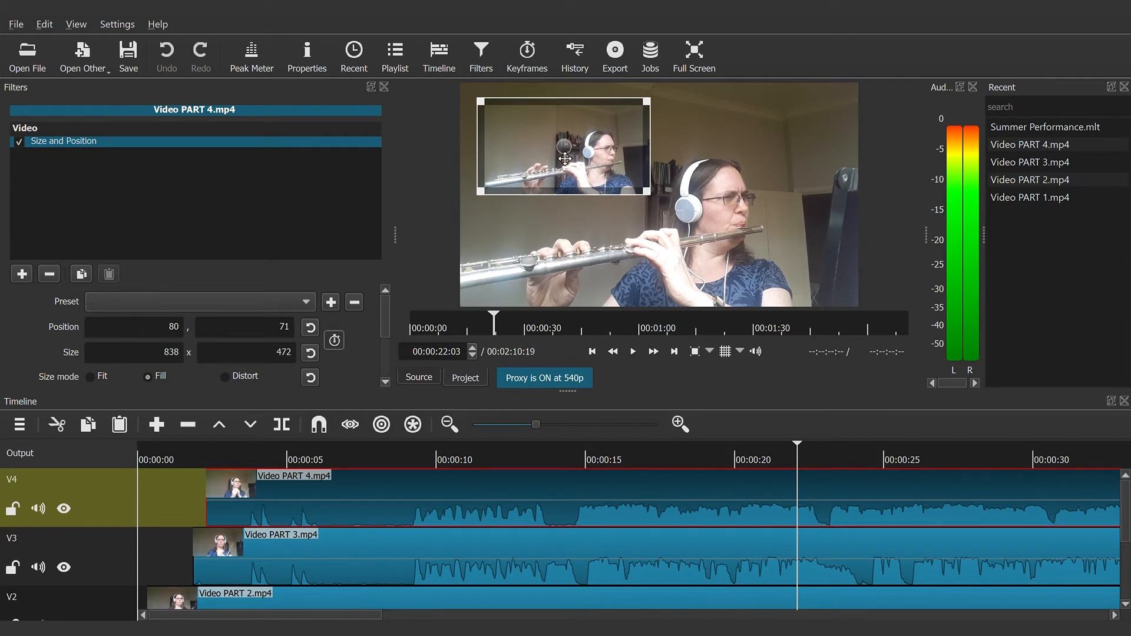
{"action": "left_click_drag", "start_coordinate": [564, 155], "coordinate": [568, 151]}
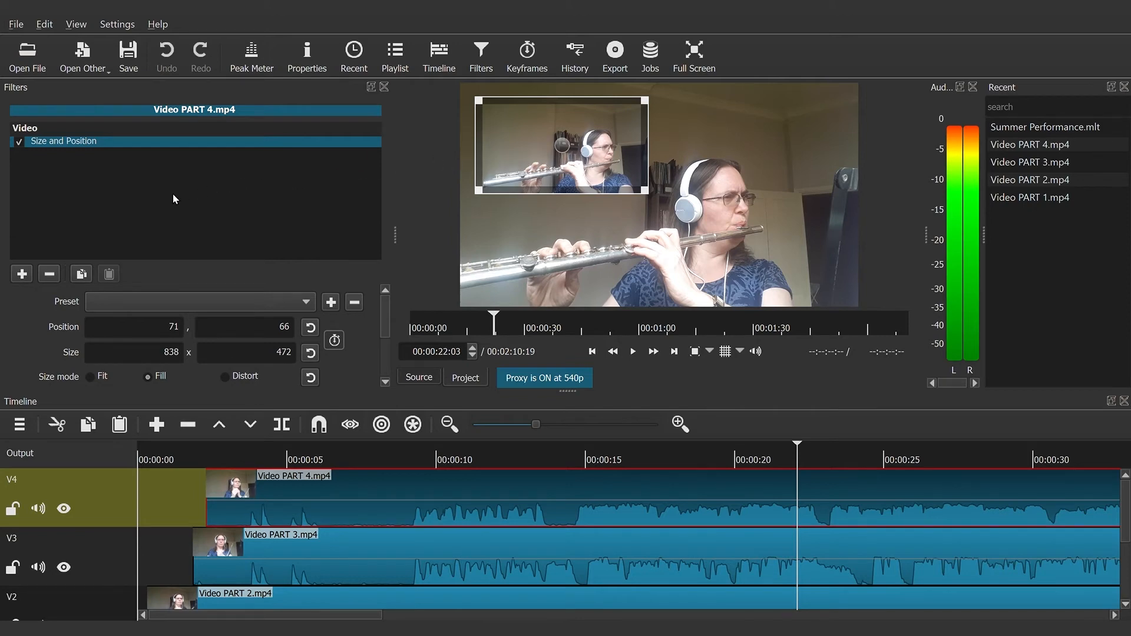
Step: Copy the Size and Position filter from Video PART 4.mp4 and paste it onto Video PART 3.mp4 on V3
{"action": "left_click", "coordinate": [86, 278]}
{"action": "left_click", "coordinate": [336, 553]}
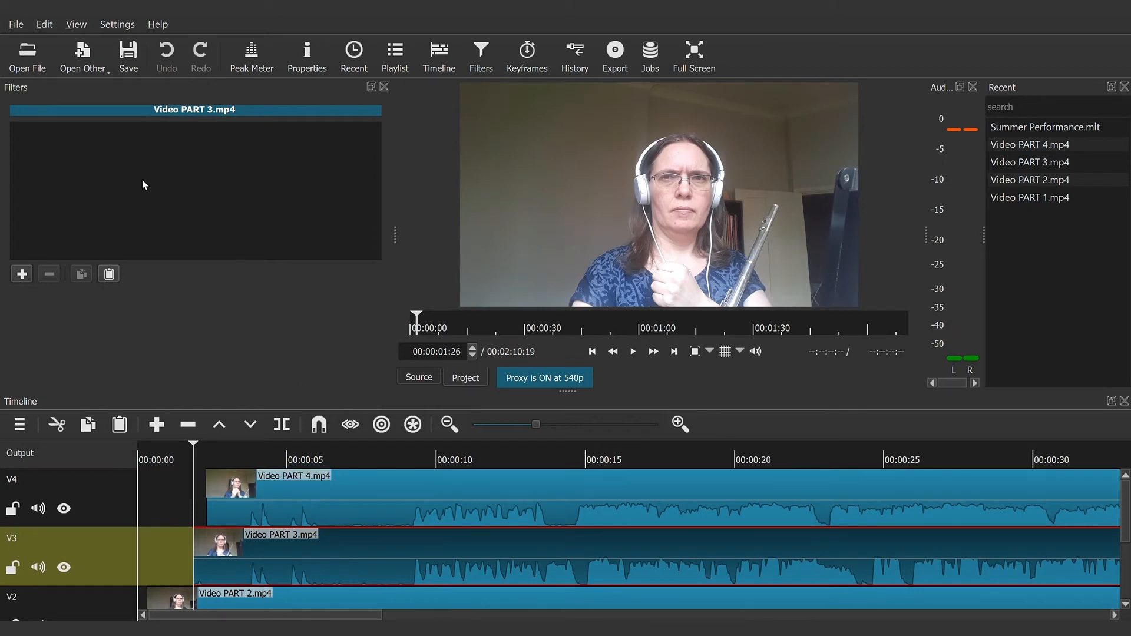
{"action": "left_click", "coordinate": [110, 275]}
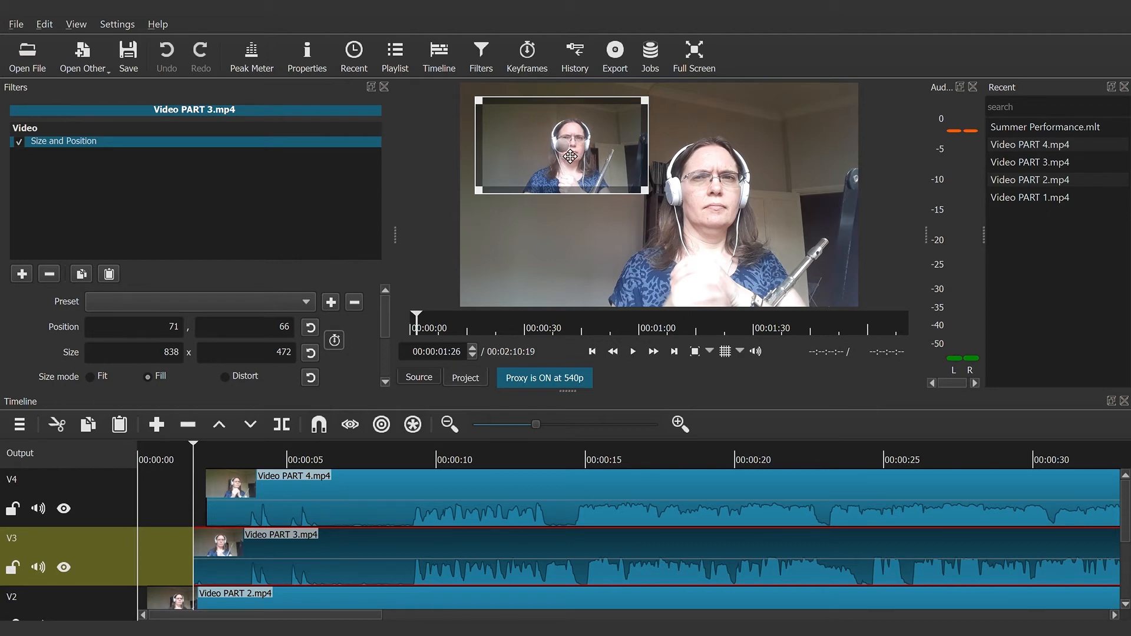
Step: Move the Video PART 3.mp4 picture to the frame's upper-right quarter at about 1000, 66, checking it against Video PART 4.mp4 at 00:00:06:00
{"action": "left_click", "coordinate": [568, 154]}
{"action": "left_click_drag", "start_coordinate": [577, 156], "coordinate": [777, 160]}
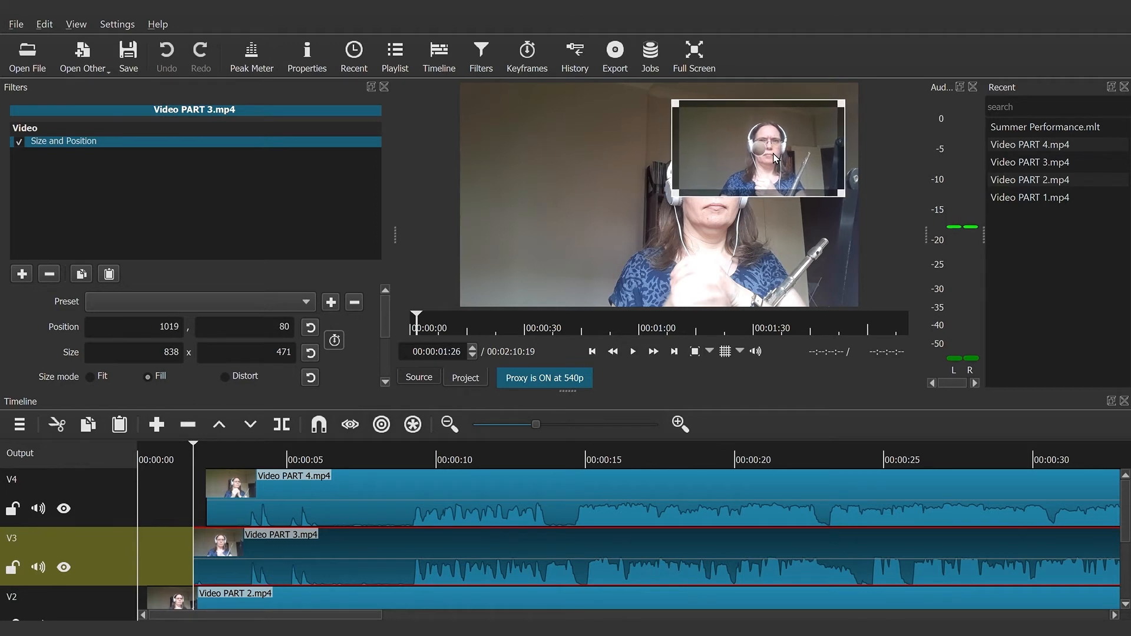
{"action": "left_click", "coordinate": [318, 455]}
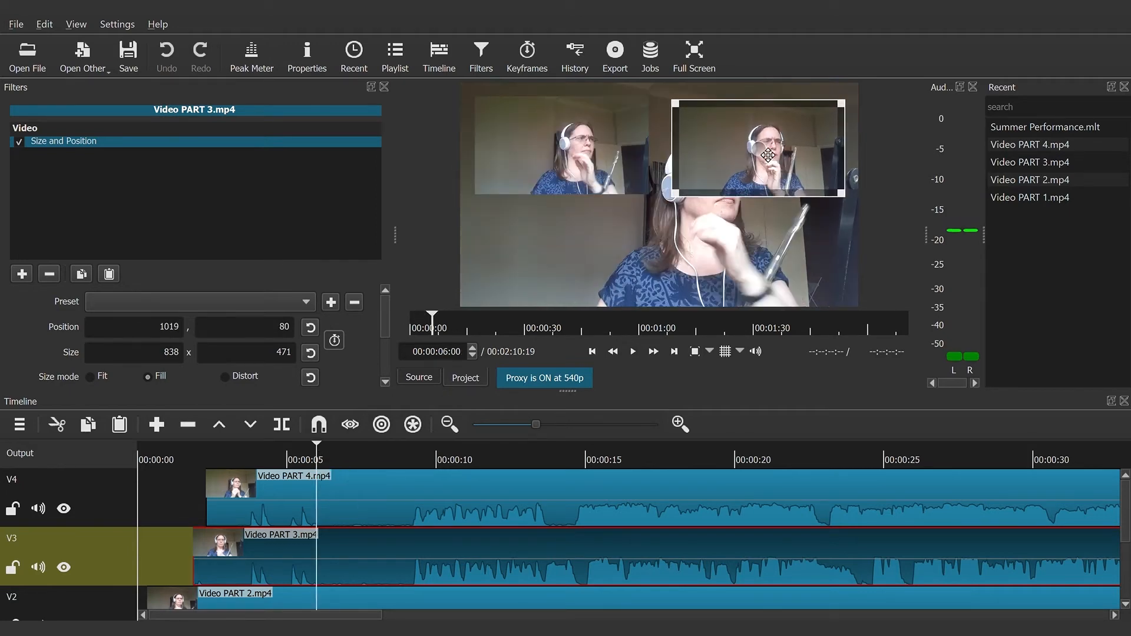
{"action": "left_click_drag", "start_coordinate": [763, 149], "coordinate": [758, 143]}
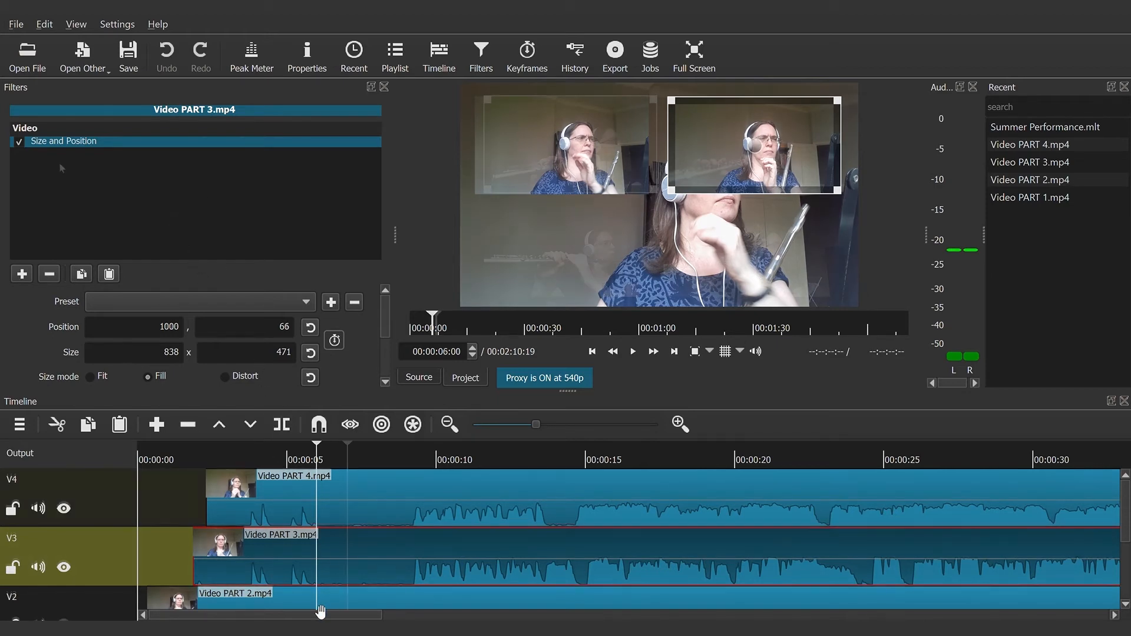
Step: Check the grid placement of the clips on V3 and V2, and align the Video PART 1.mp4 picture at position 986, 561
{"action": "left_click", "coordinate": [319, 607]}
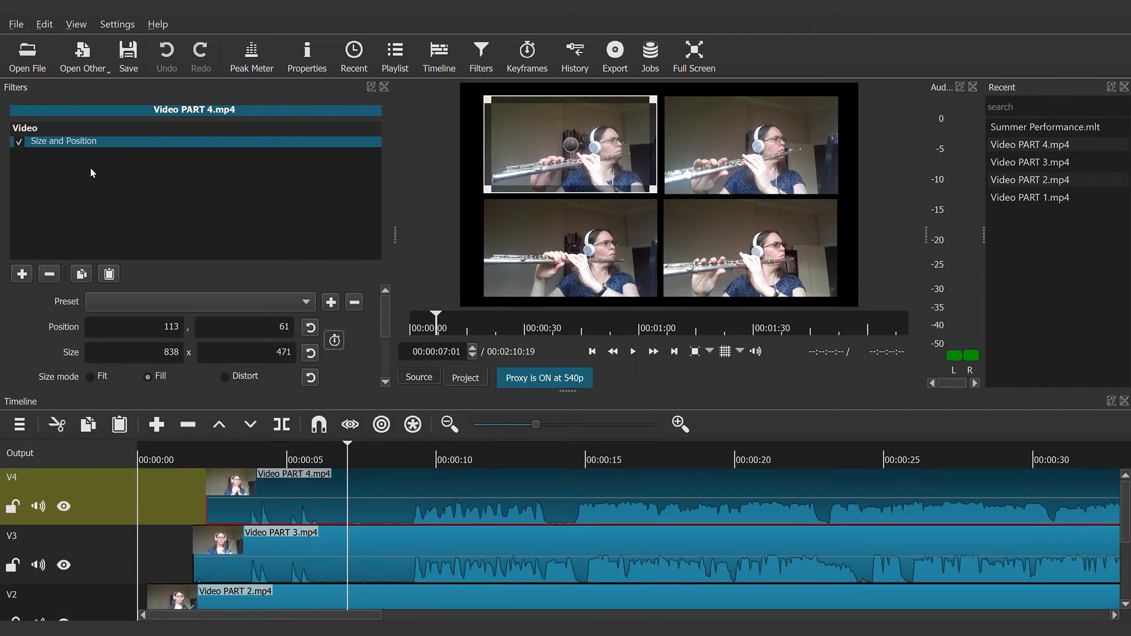
{"action": "left_click", "coordinate": [365, 577]}
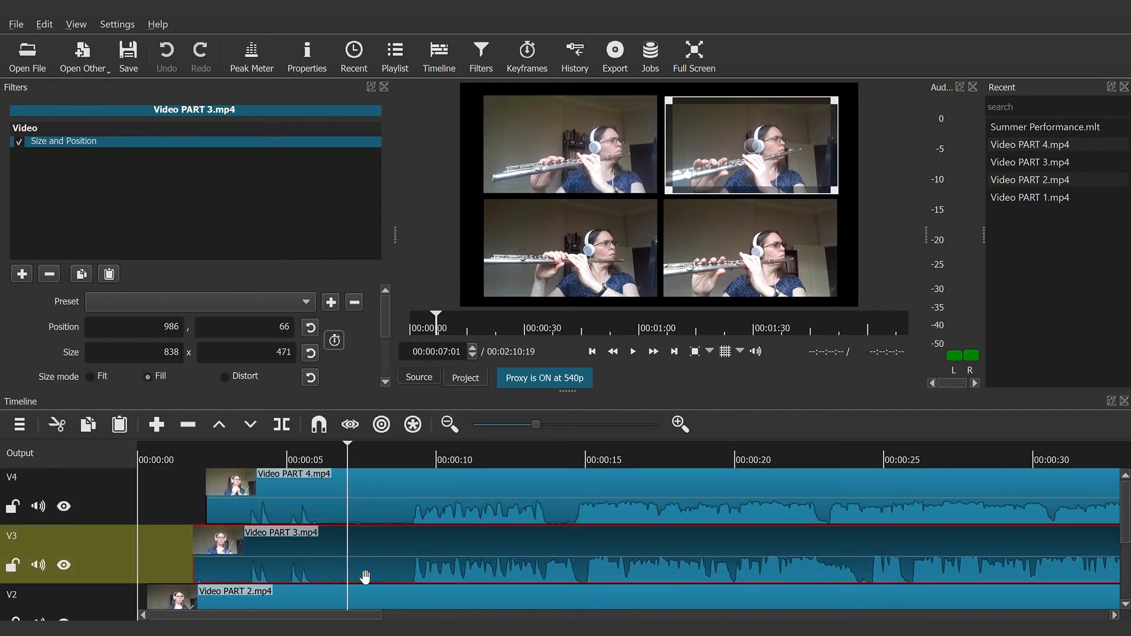
{"action": "left_click", "coordinate": [357, 607]}
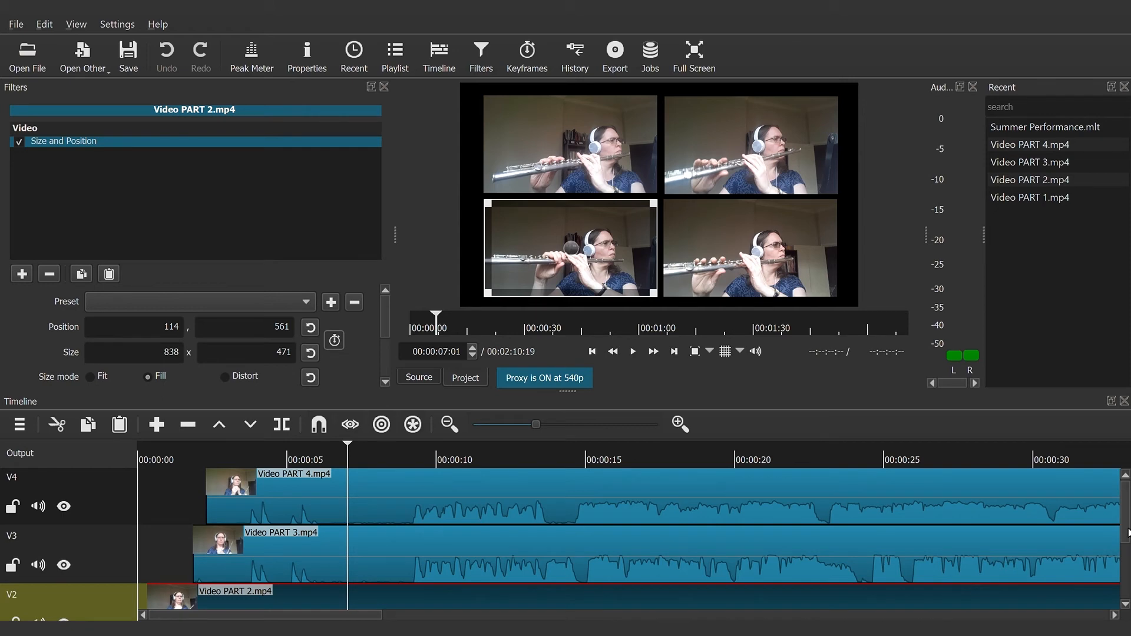
{"action": "scroll", "coordinate": [1089, 548], "scroll_direction": "down", "scroll_amount": 3}
{"action": "left_click", "coordinate": [949, 583]}
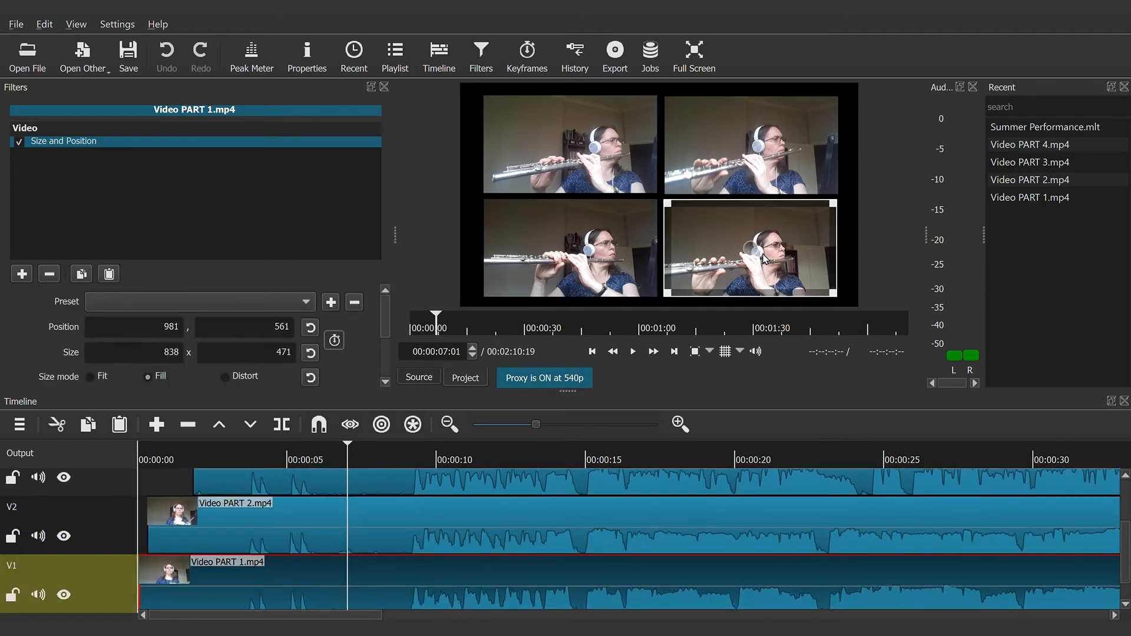
{"action": "left_click_drag", "start_coordinate": [763, 254], "coordinate": [768, 252]}
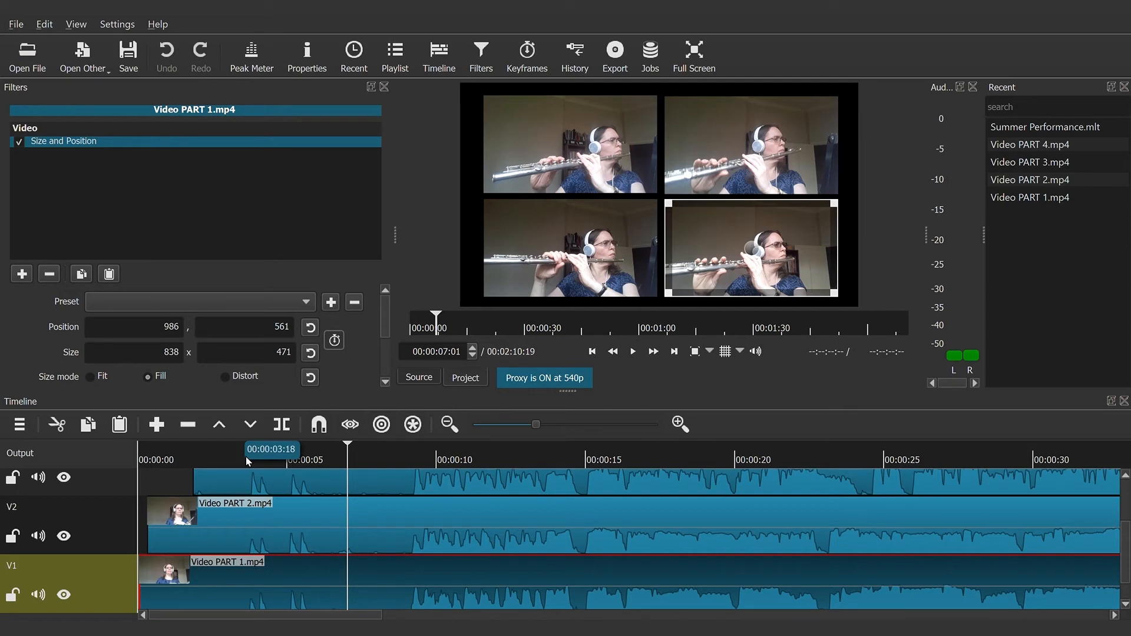
Step: Play the four-picture grid from 00:00:08:17 to check the combined performance
{"action": "left_click", "coordinate": [394, 461]}
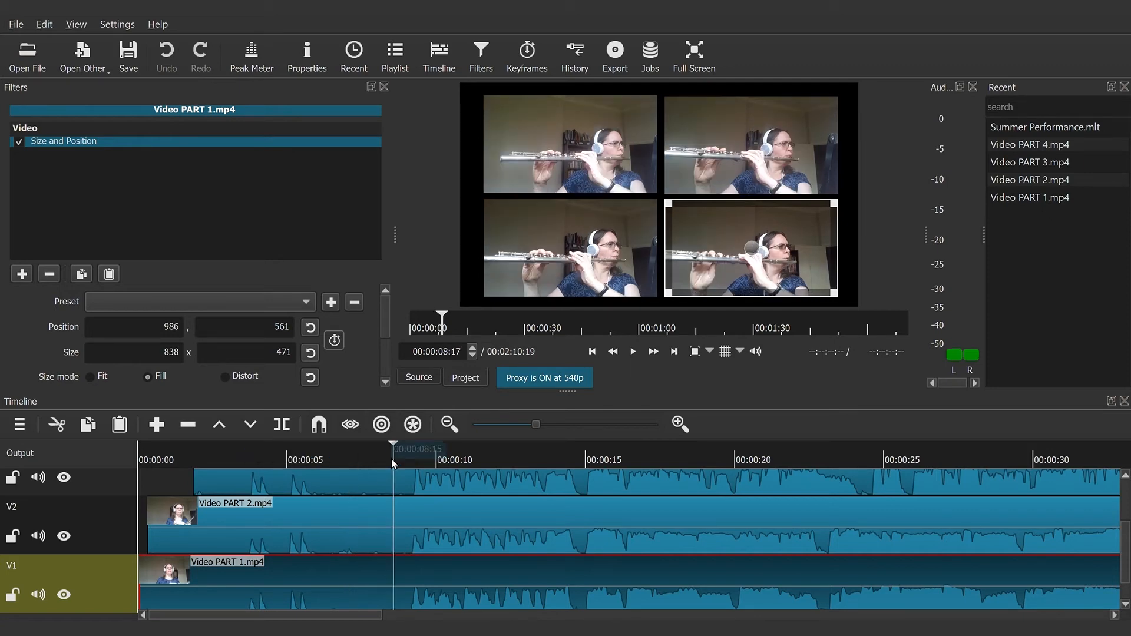
{"action": "left_click", "coordinate": [633, 352]}
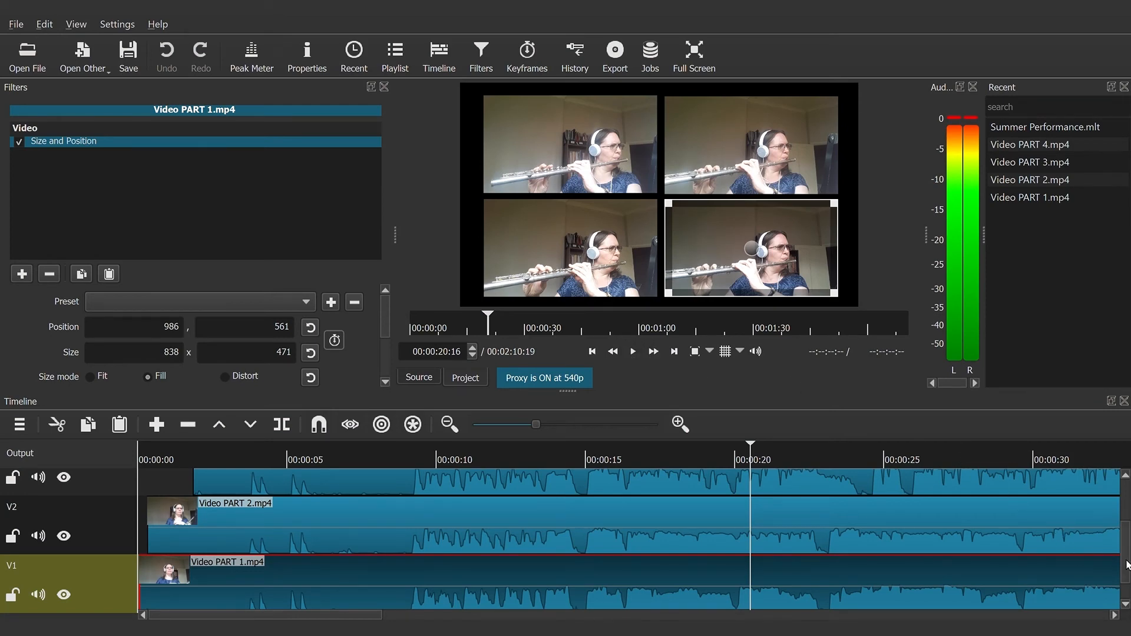
Step: Add the Crop: Source filter to Video PART 4.mp4 on V4
{"action": "scroll", "coordinate": [1126, 566], "scroll_direction": "up", "scroll_amount": 2}
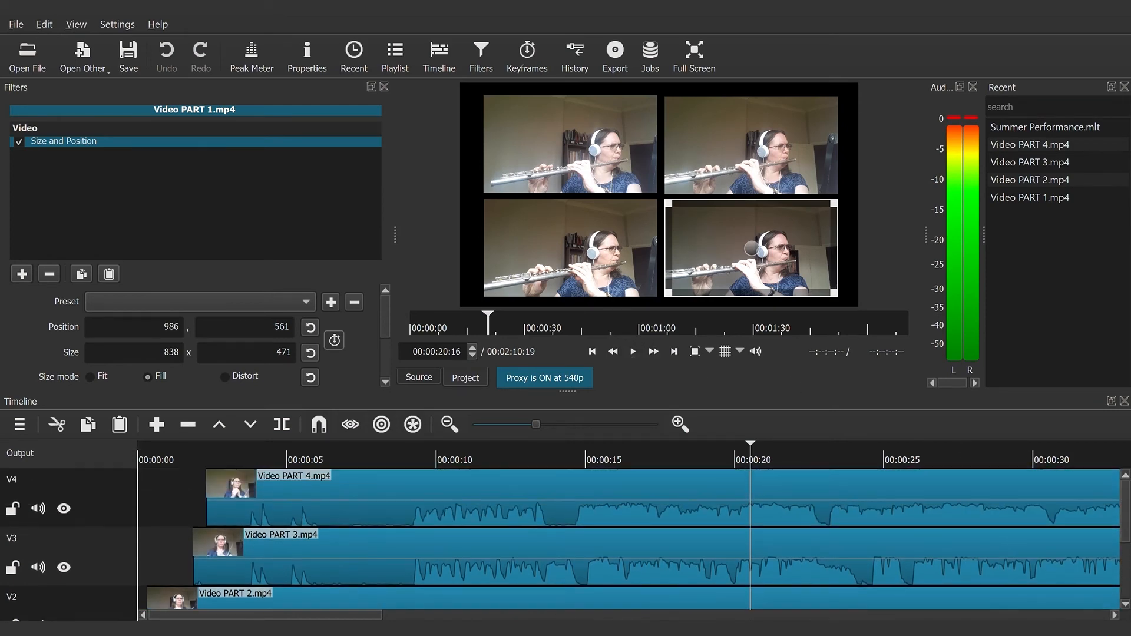
{"action": "left_click", "coordinate": [650, 502]}
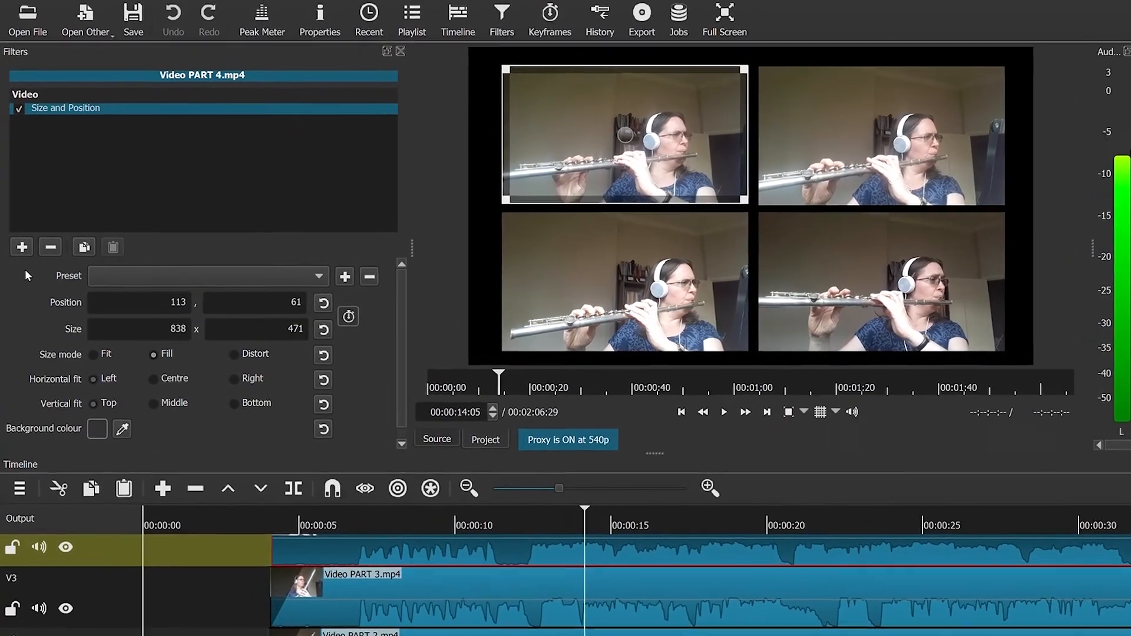
{"action": "left_click", "coordinate": [22, 242]}
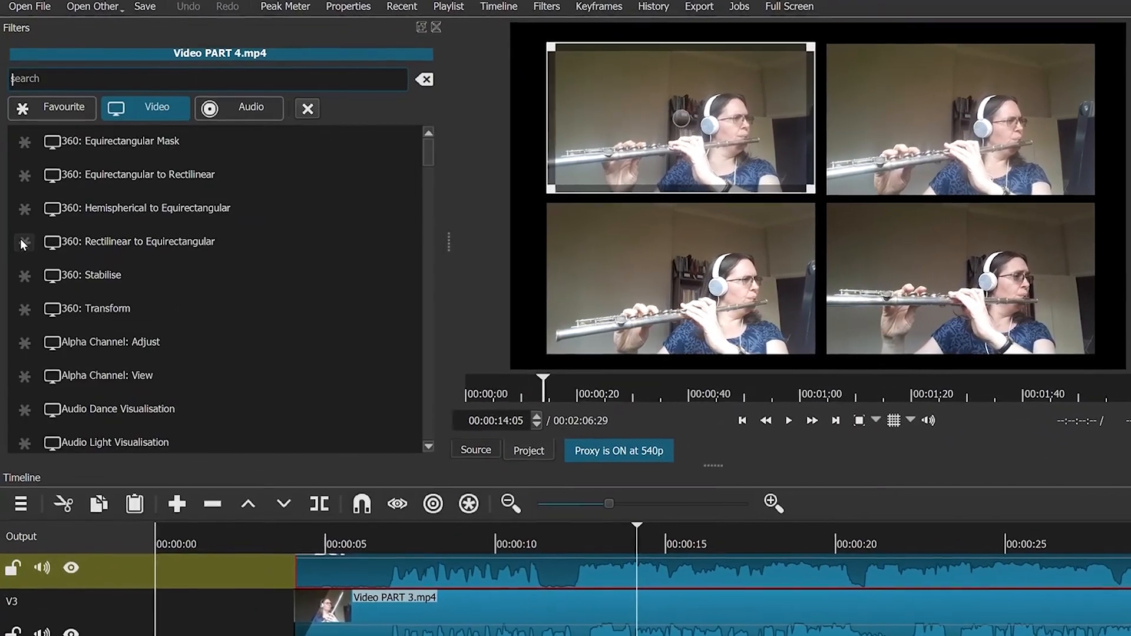
{"action": "type", "text": "crop"}
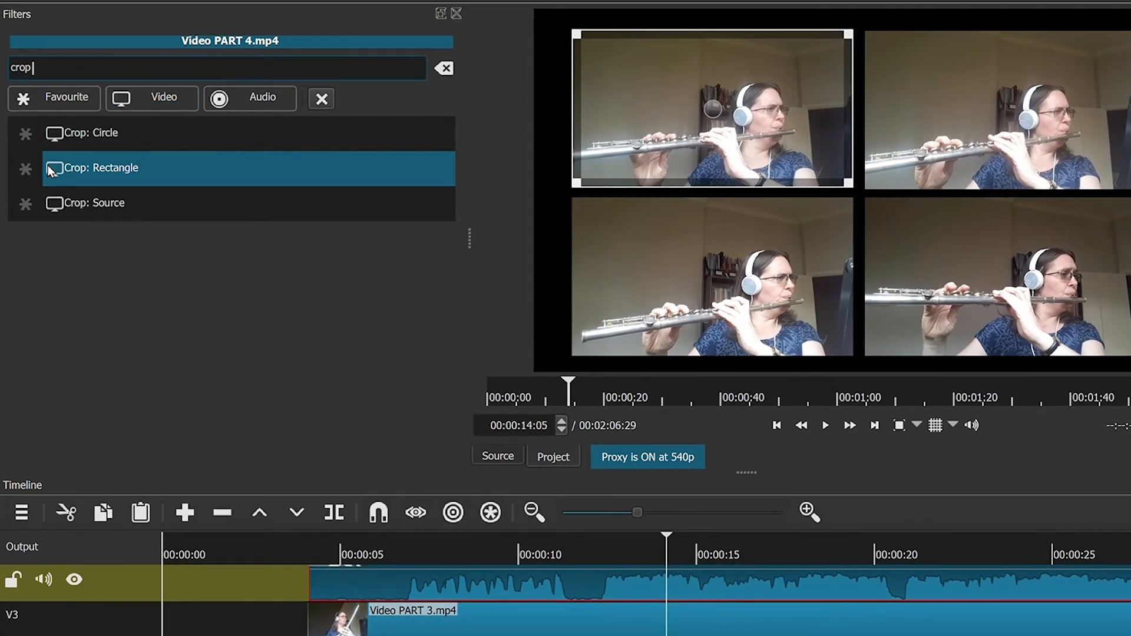
{"action": "left_click", "coordinate": [104, 210]}
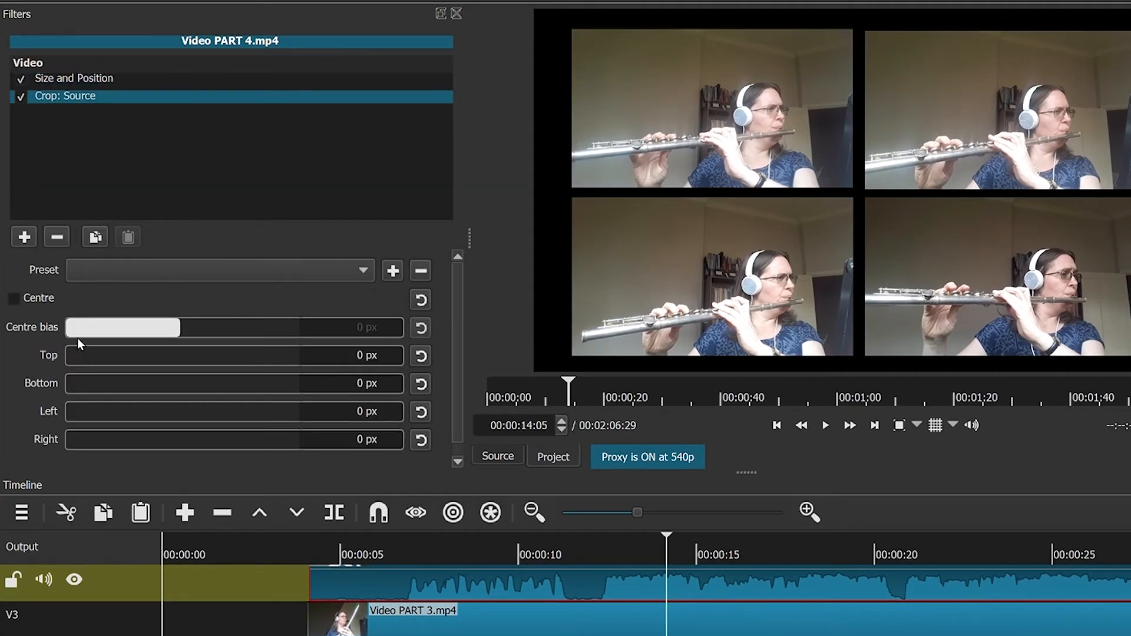
Step: Crop the Video PART 4.mp4 source by 132 px at the top and 216 px on the right
{"action": "left_click_drag", "start_coordinate": [77, 351], "coordinate": [119, 355]}
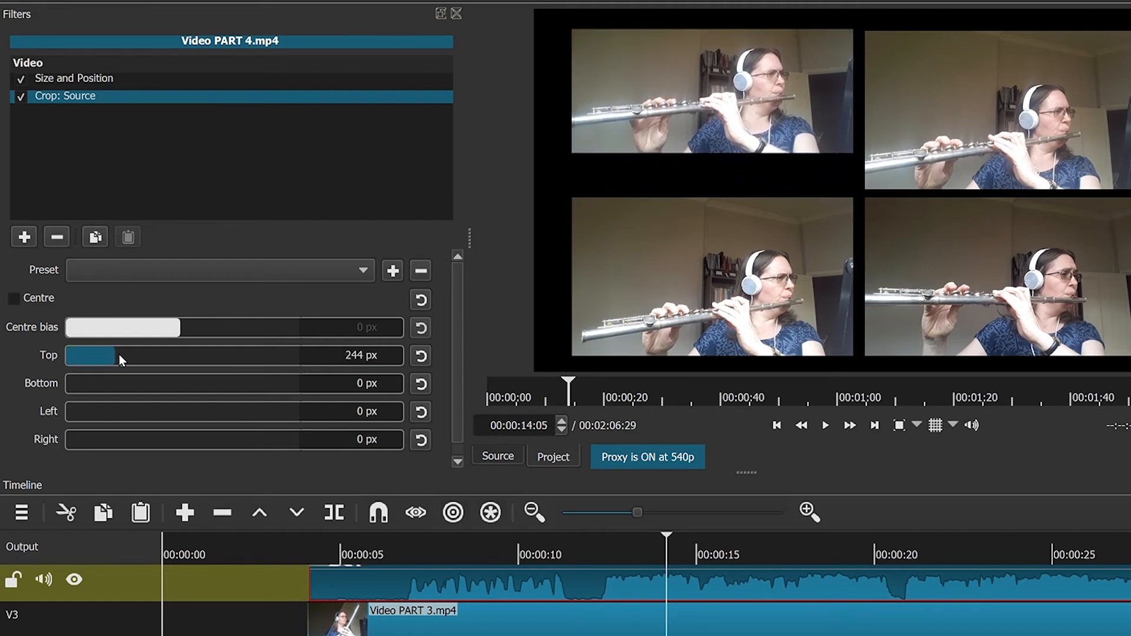
{"action": "left_click_drag", "start_coordinate": [79, 434], "coordinate": [93, 439]}
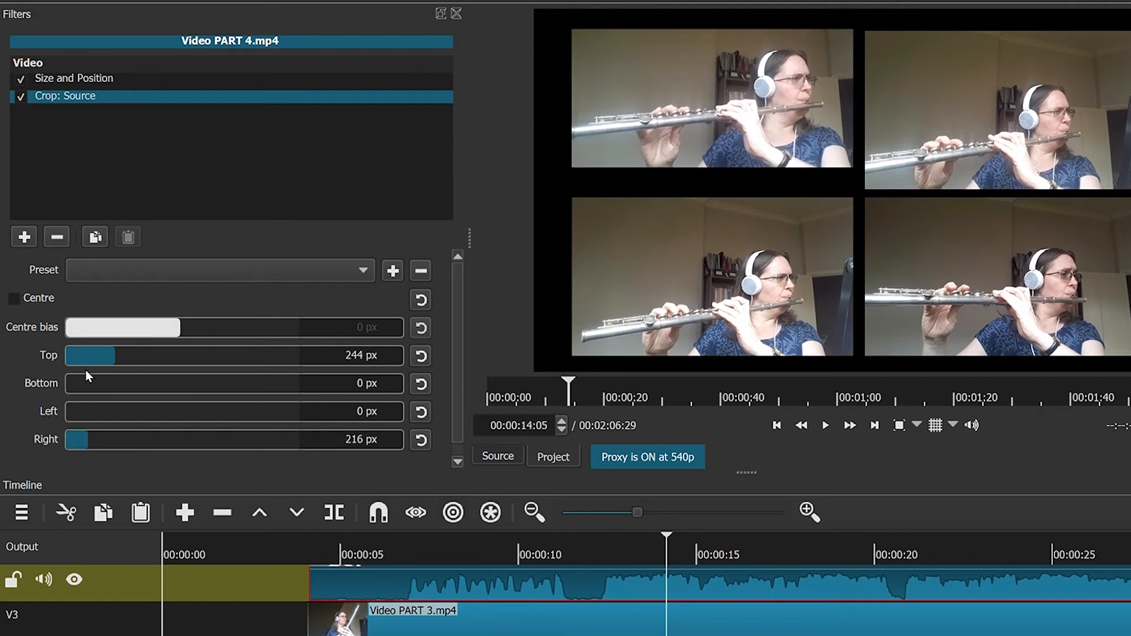
{"action": "left_click", "coordinate": [100, 360]}
{"action": "left_click_drag", "start_coordinate": [104, 360], "coordinate": [93, 360]}
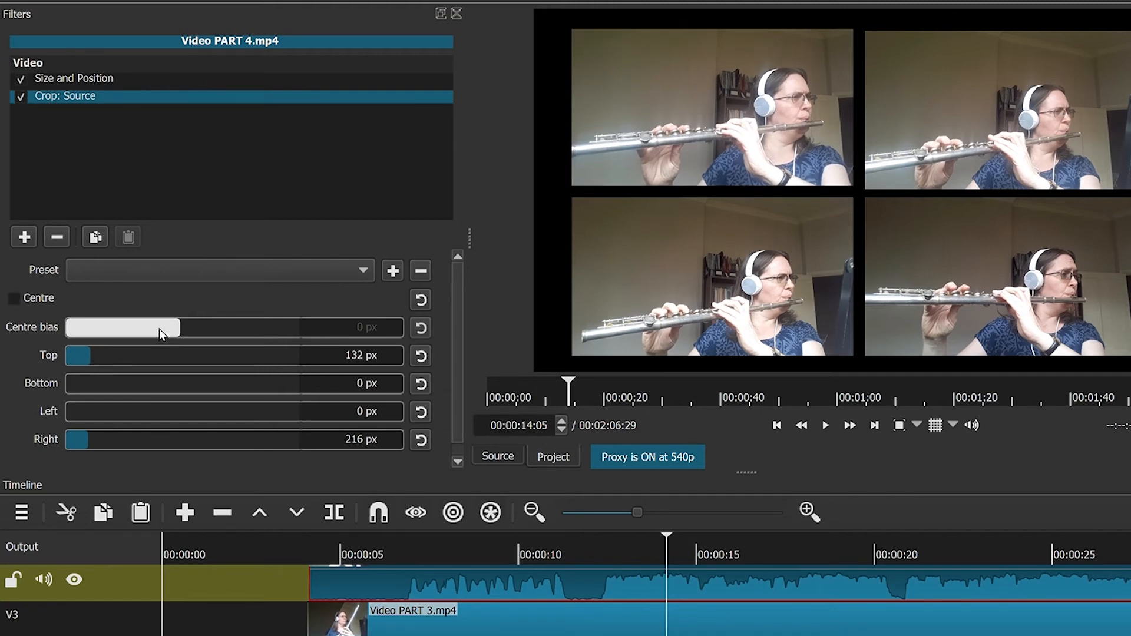
Step: Add the Colour Grading filter to Video PART 4.mp4
{"action": "left_click", "coordinate": [24, 236]}
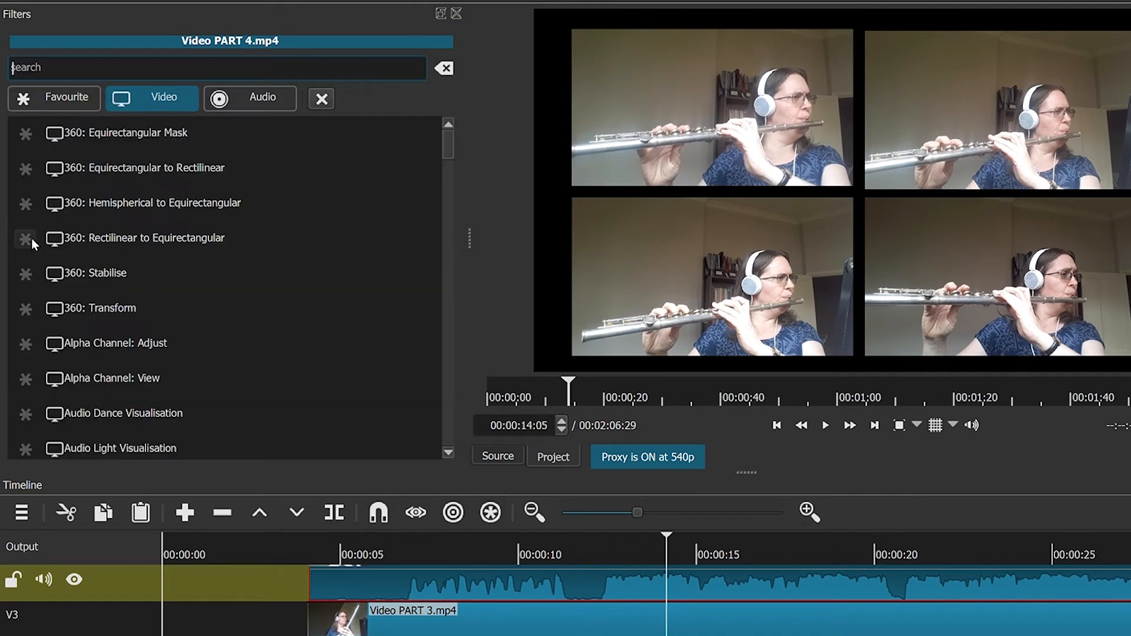
{"action": "type", "text": "col"}
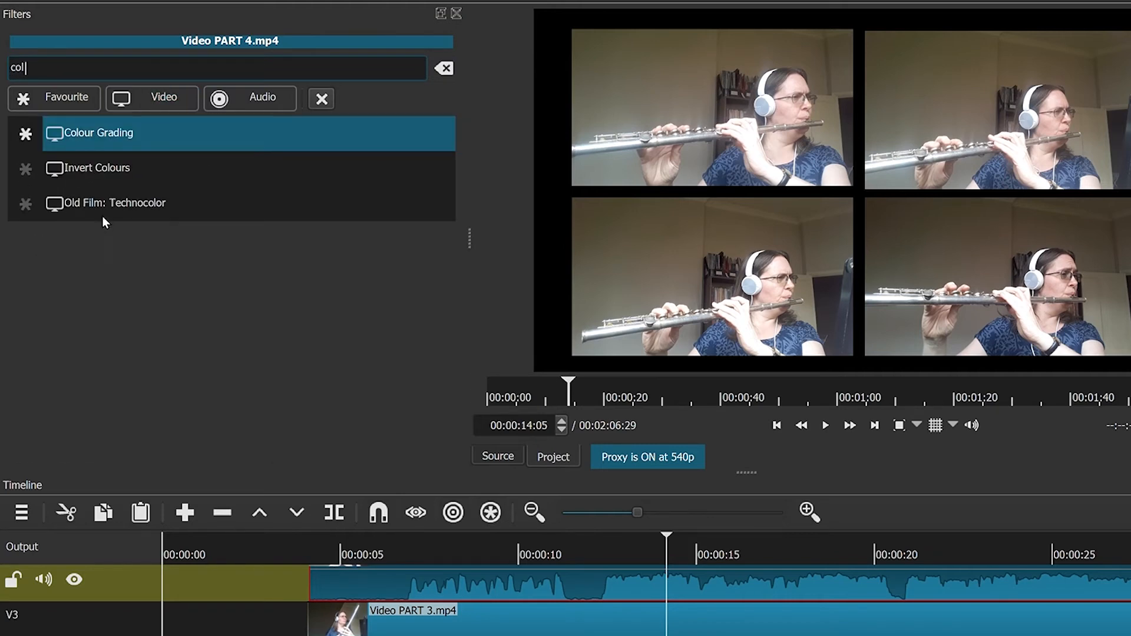
{"action": "left_click", "coordinate": [108, 144]}
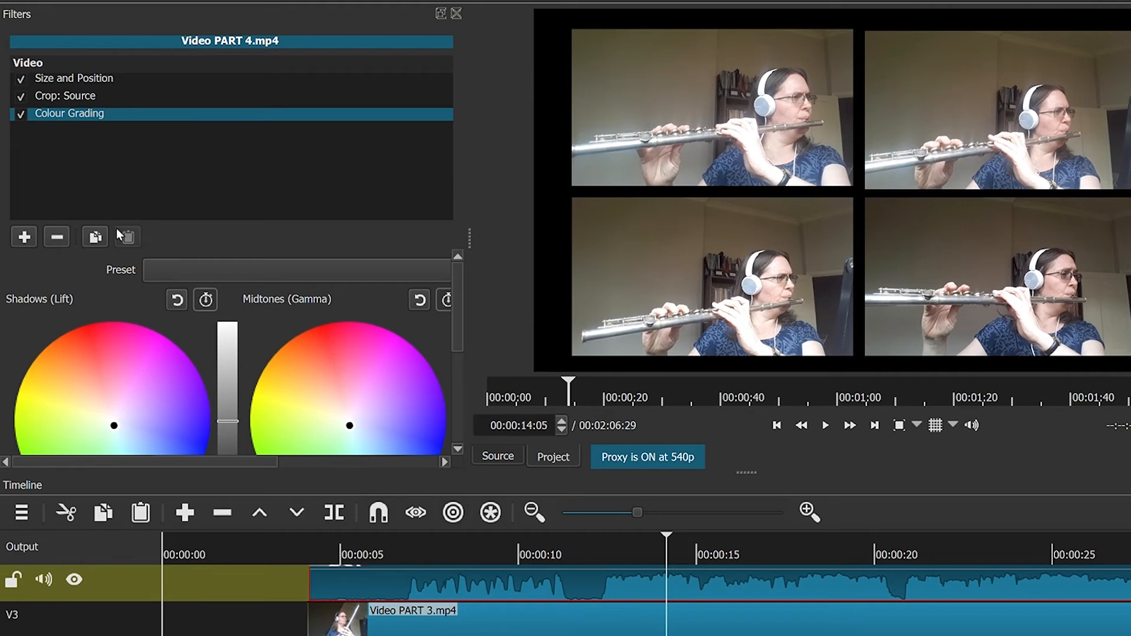
Step: Shift Video PART 4.mp4's midtones slightly towards magenta and its shadows towards yellow-green, and play the result from 00:00:14:05
{"action": "left_click_drag", "start_coordinate": [457, 328], "coordinate": [462, 369]}
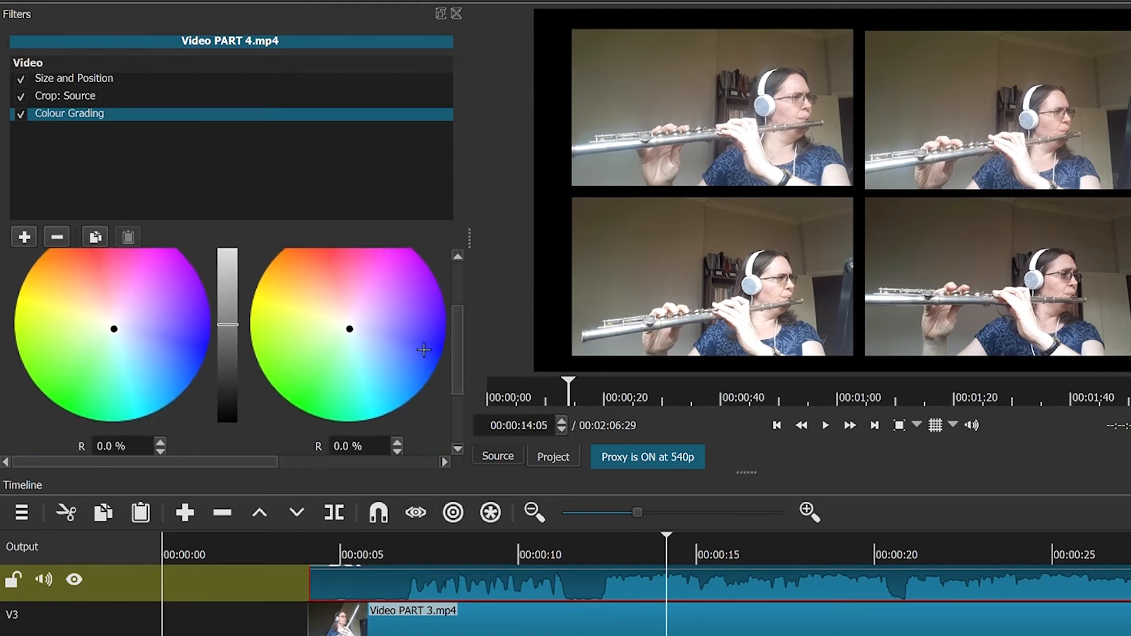
{"action": "left_click_drag", "start_coordinate": [366, 335], "coordinate": [382, 319]}
{"action": "left_click_drag", "start_coordinate": [129, 341], "coordinate": [105, 349]}
{"action": "left_click_drag", "start_coordinate": [457, 331], "coordinate": [458, 274]}
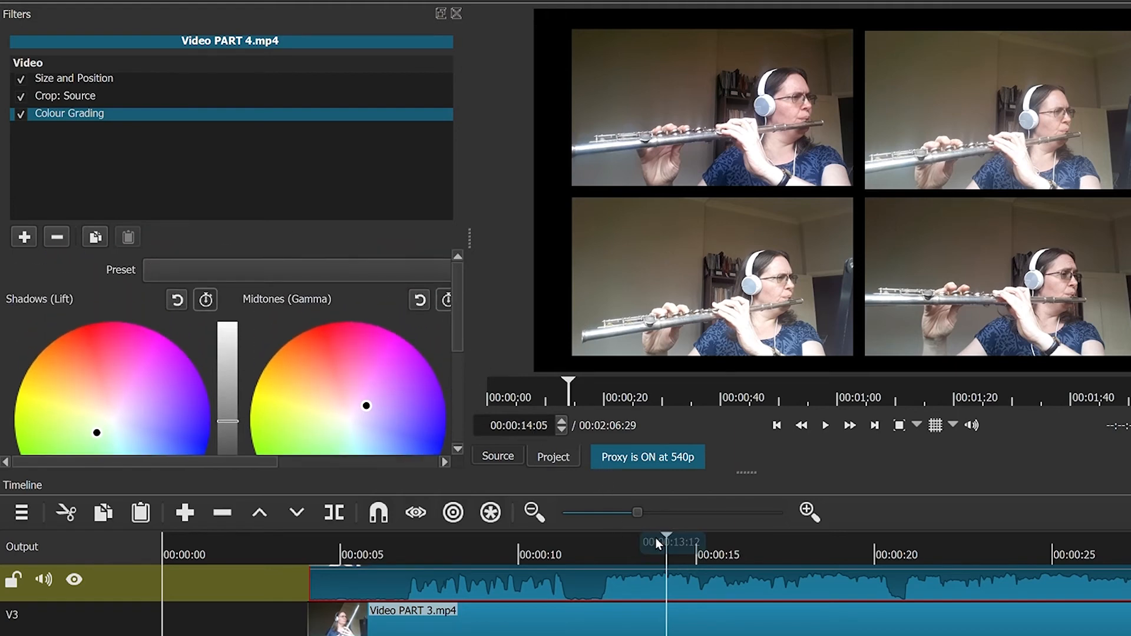
{"action": "key", "text": "space"}
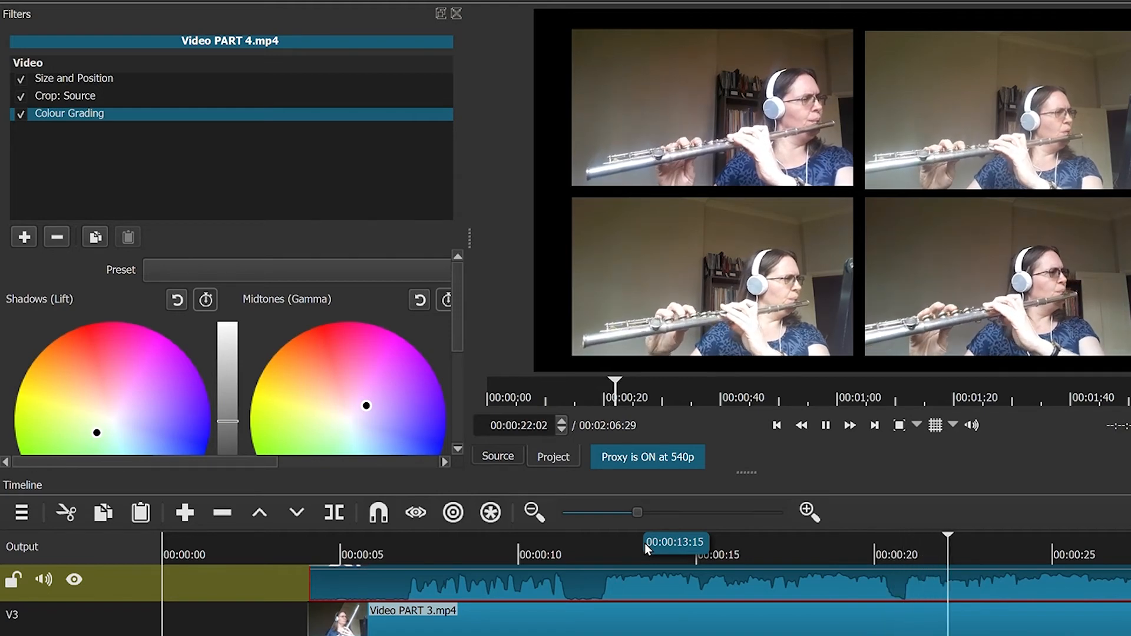
{"action": "key", "text": "space"}
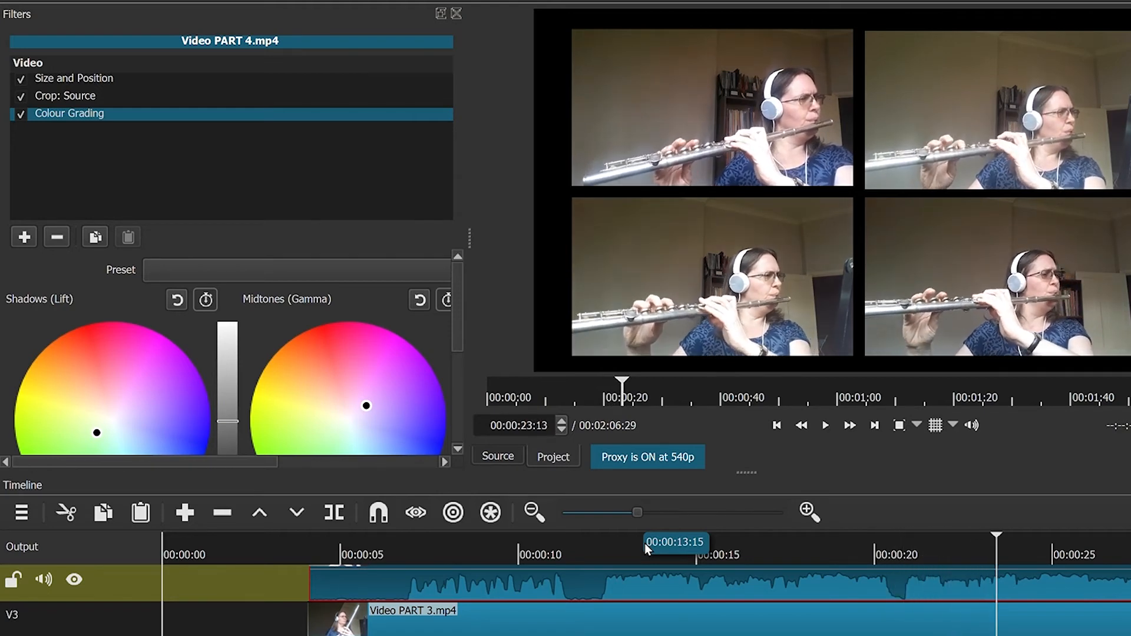
Step: Remove the Crop: Source and Colour Grading filters from Video PART 4.mp4
{"action": "left_click", "coordinate": [82, 98]}
{"action": "left_click", "coordinate": [56, 237]}
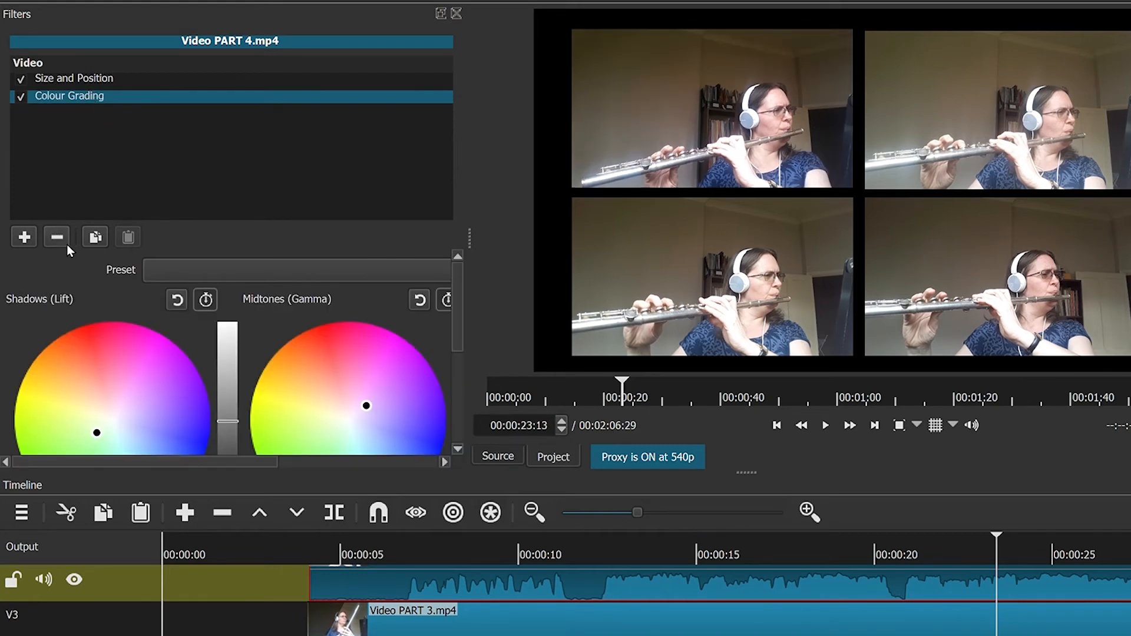
{"action": "left_click", "coordinate": [63, 239]}
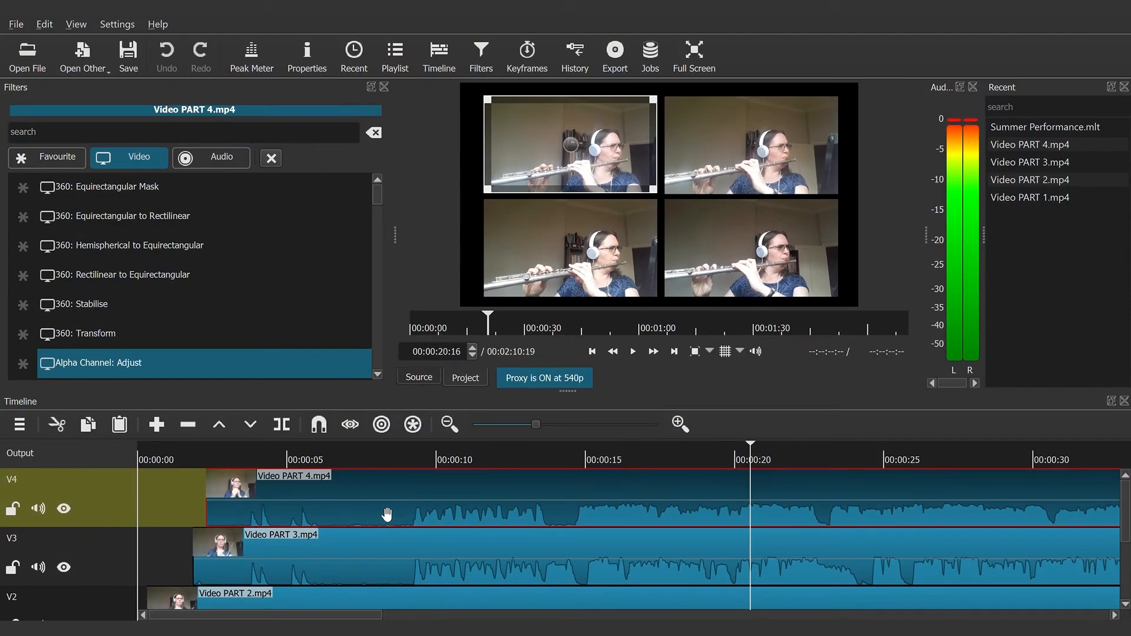
Step: Add the Gain / Volume audio filter to Video PART 4.mp4, try a higher level and reset it to the default
{"action": "left_click", "coordinate": [205, 164]}
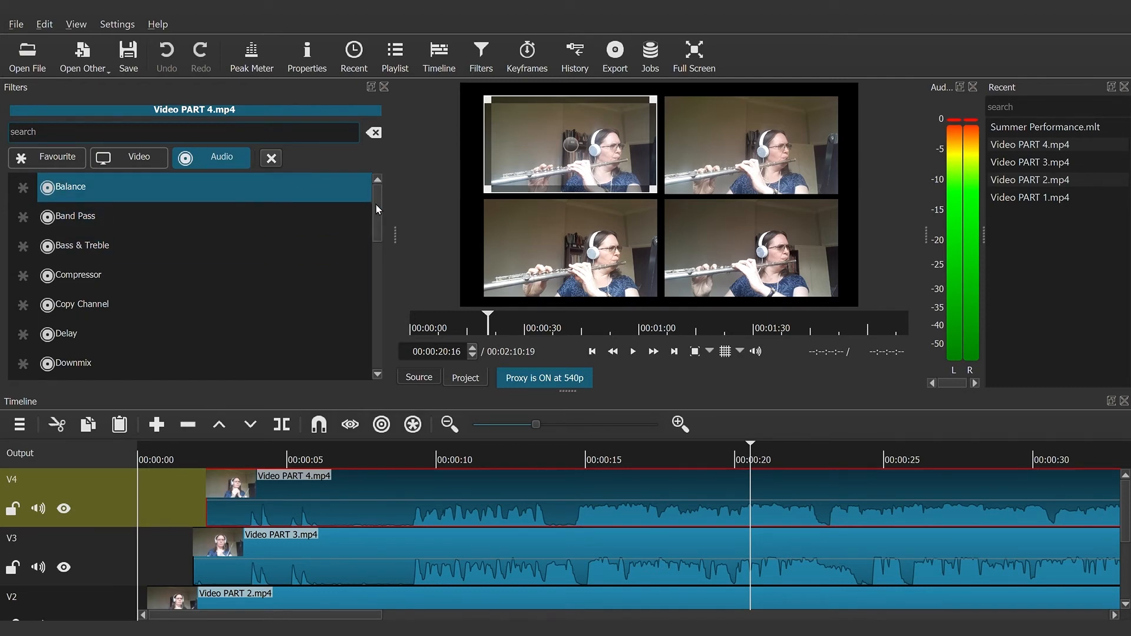
{"action": "left_click_drag", "start_coordinate": [375, 204], "coordinate": [374, 238]}
{"action": "left_click", "coordinate": [104, 340]}
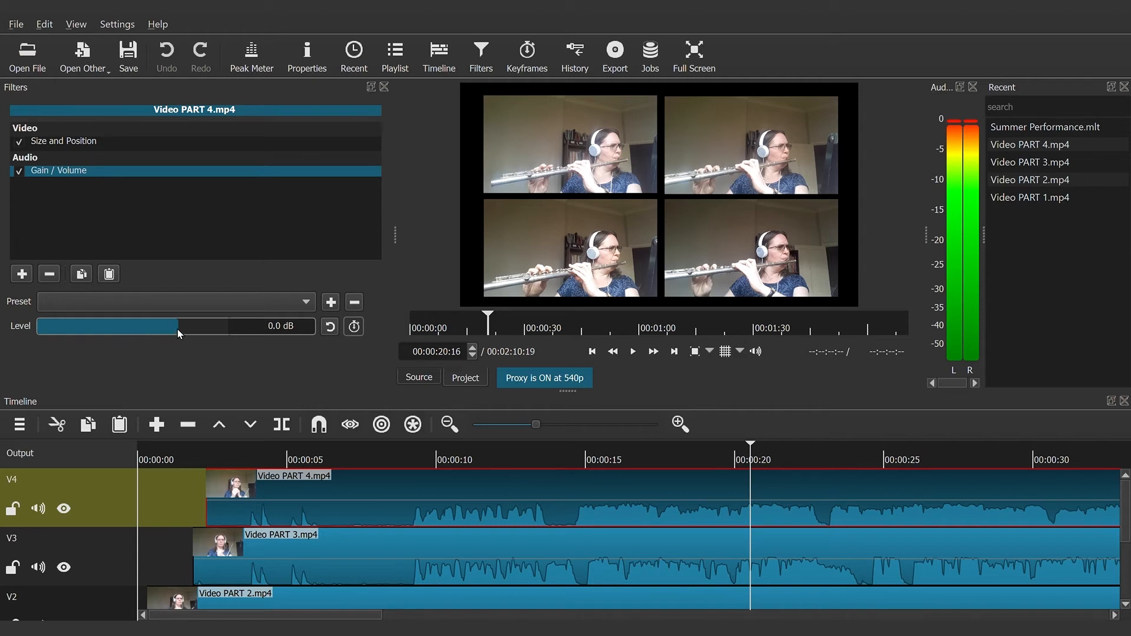
{"action": "mouse_move", "coordinate": [178, 329]}
{"action": "left_mouse_down"}
{"action": "mouse_move", "coordinate": [126, 321]}
{"action": "mouse_move", "coordinate": [183, 335]}
{"action": "left_mouse_up"}
{"action": "left_click", "coordinate": [329, 327]}
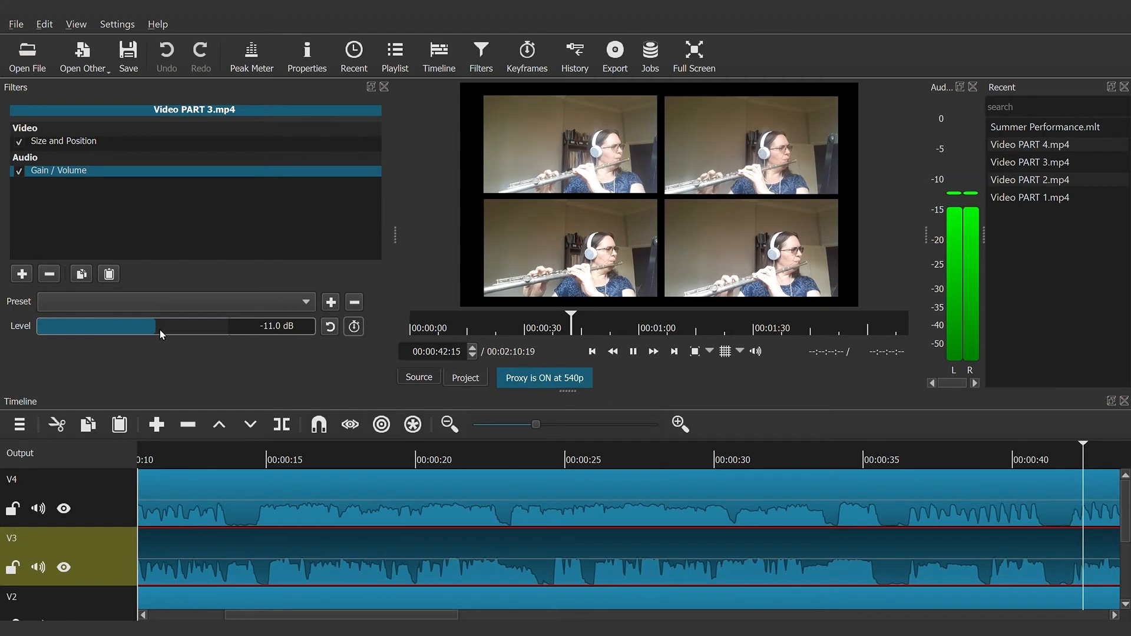
Step: Adjust the Gain / Volume level of Video PART 4.mp4 during playback, settling on -9.1 dB
{"action": "left_click", "coordinate": [892, 508]}
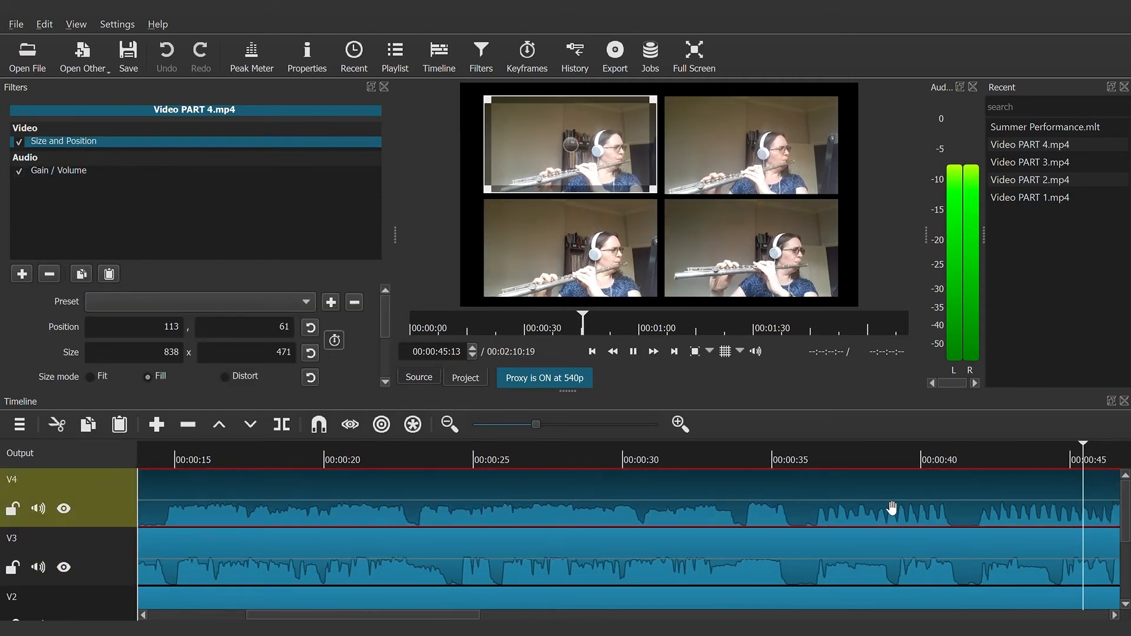
{"action": "left_click", "coordinate": [74, 171]}
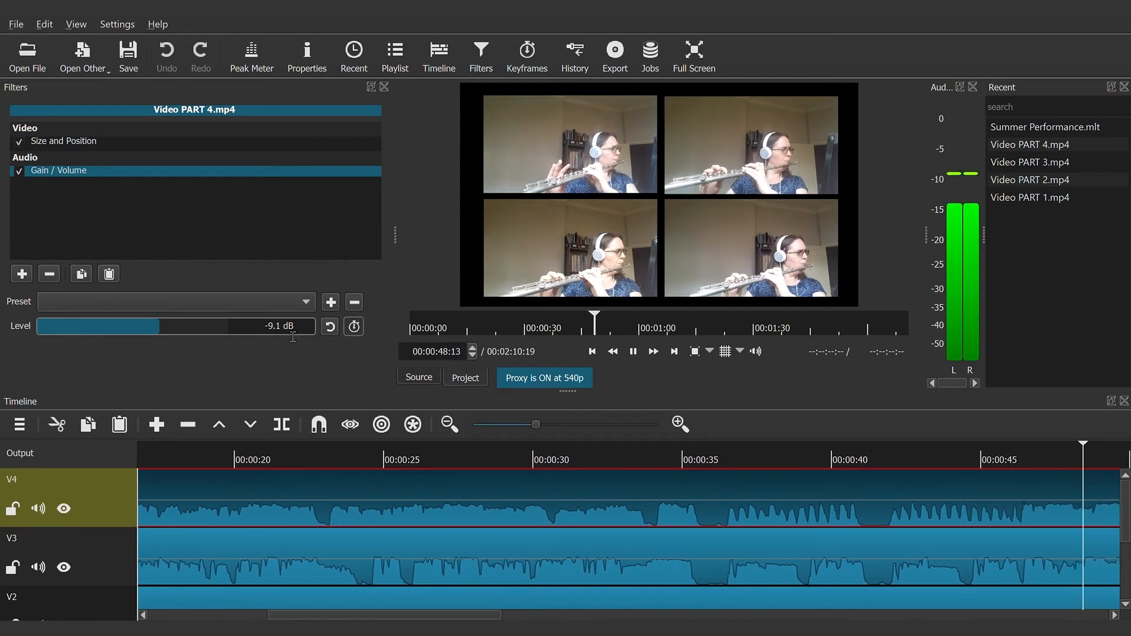
{"action": "left_click", "coordinate": [155, 329]}
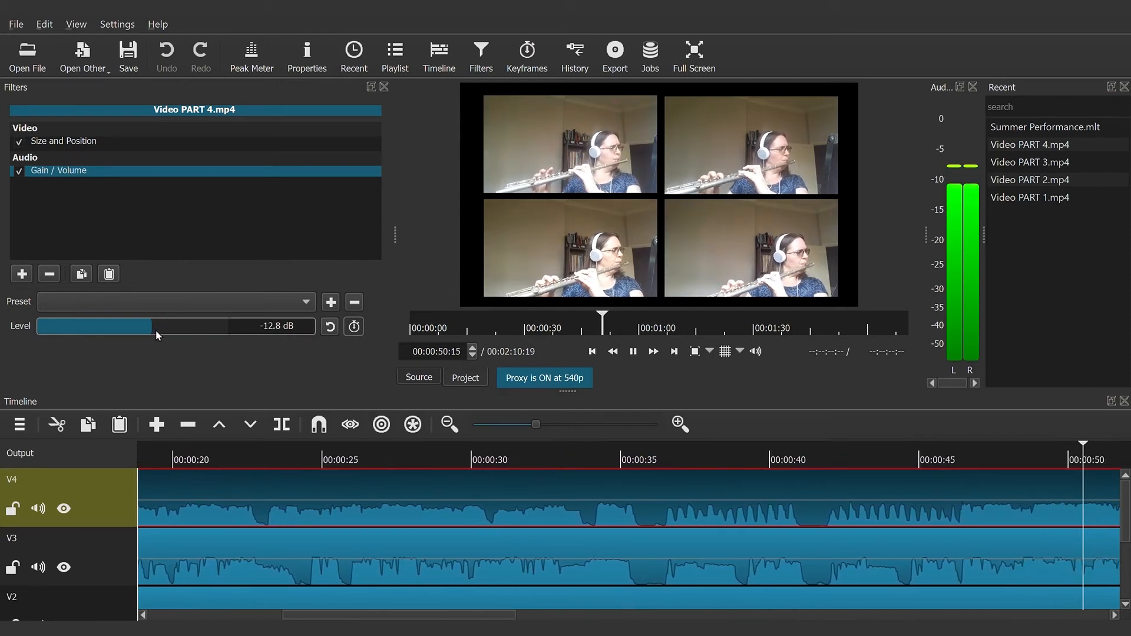
{"action": "left_click_drag", "start_coordinate": [160, 330], "coordinate": [161, 329]}
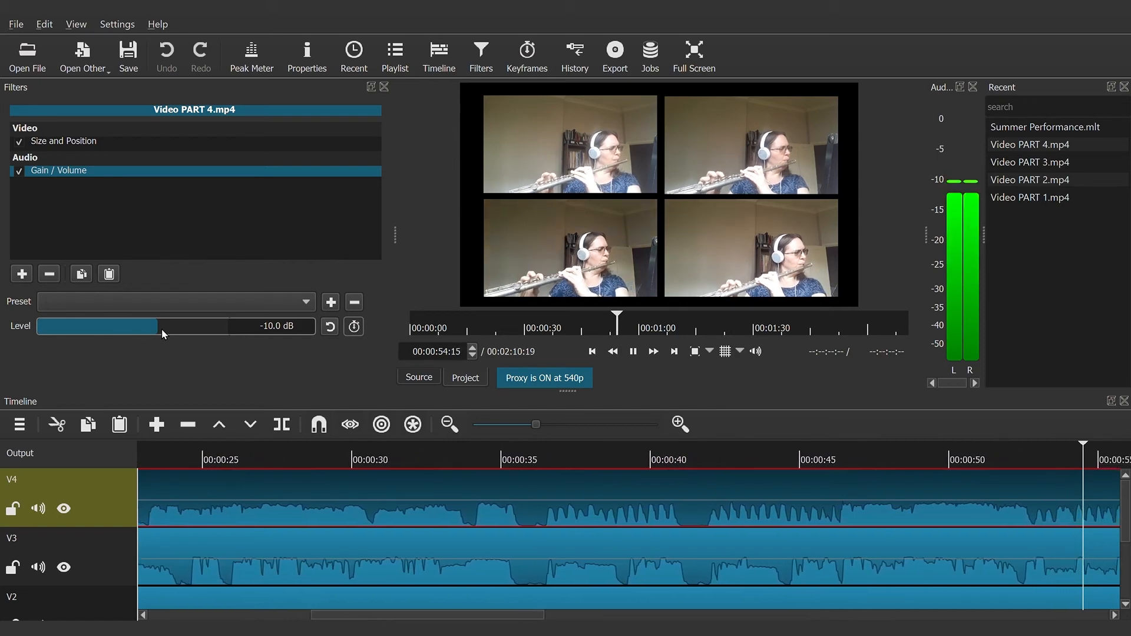
{"action": "left_click_drag", "start_coordinate": [160, 328], "coordinate": [164, 331]}
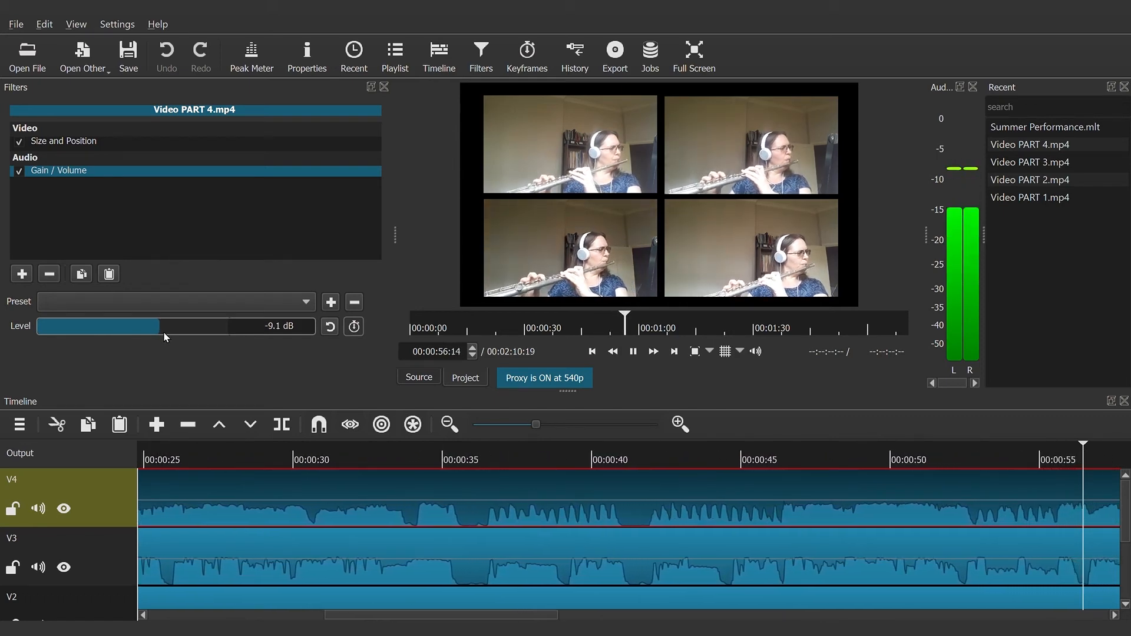
Step: Set the Gain / Volume level of Video PART 3.mp4 and Video PART 2.mp4 to -8.1 dB
{"action": "left_click", "coordinate": [500, 575]}
{"action": "left_click", "coordinate": [83, 172]}
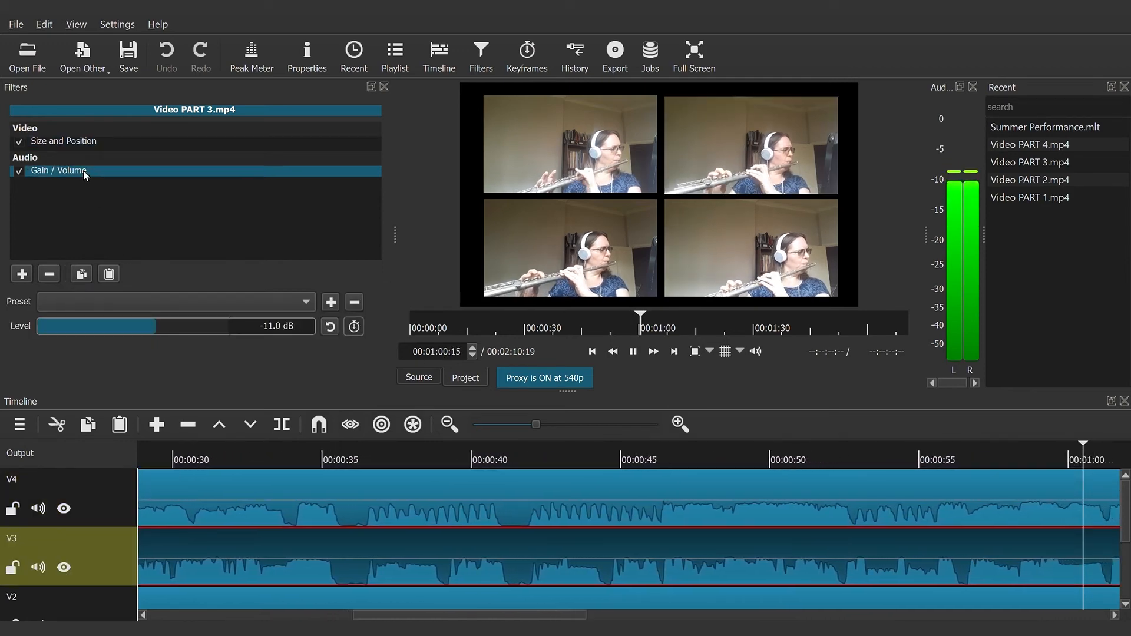
{"action": "left_click_drag", "start_coordinate": [158, 330], "coordinate": [165, 328]}
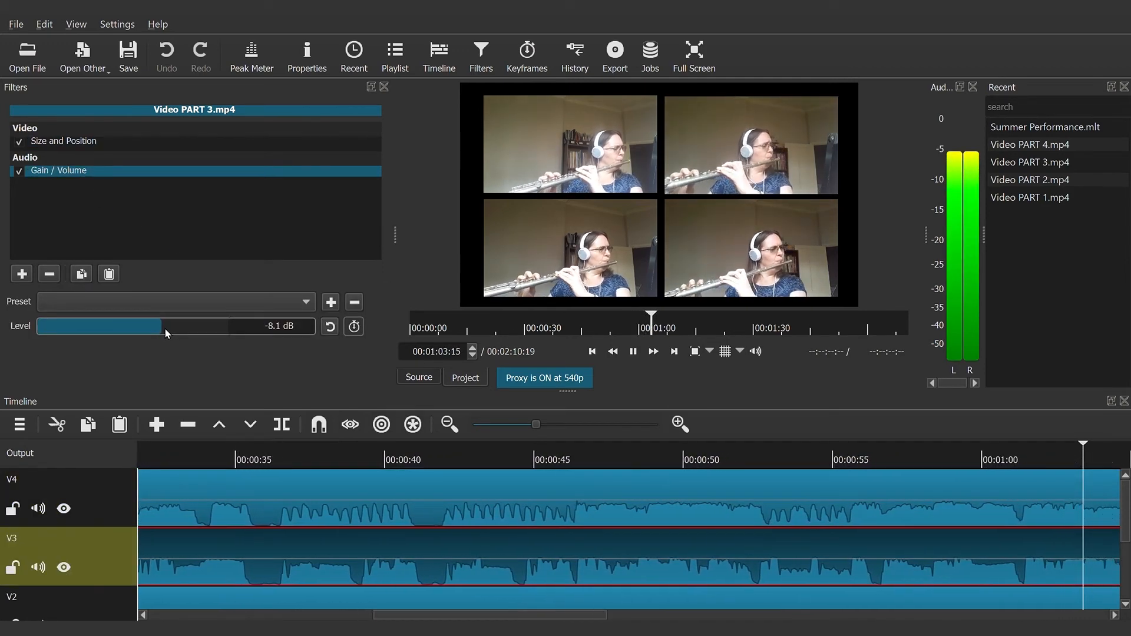
{"action": "left_click", "coordinate": [445, 607]}
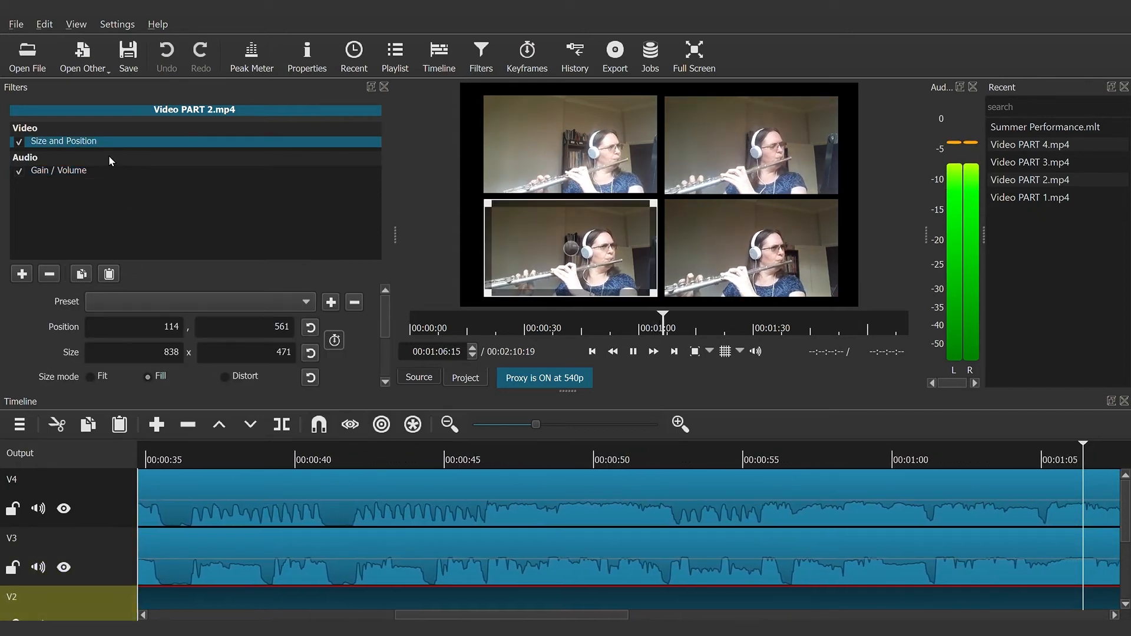
{"action": "left_click", "coordinate": [104, 171]}
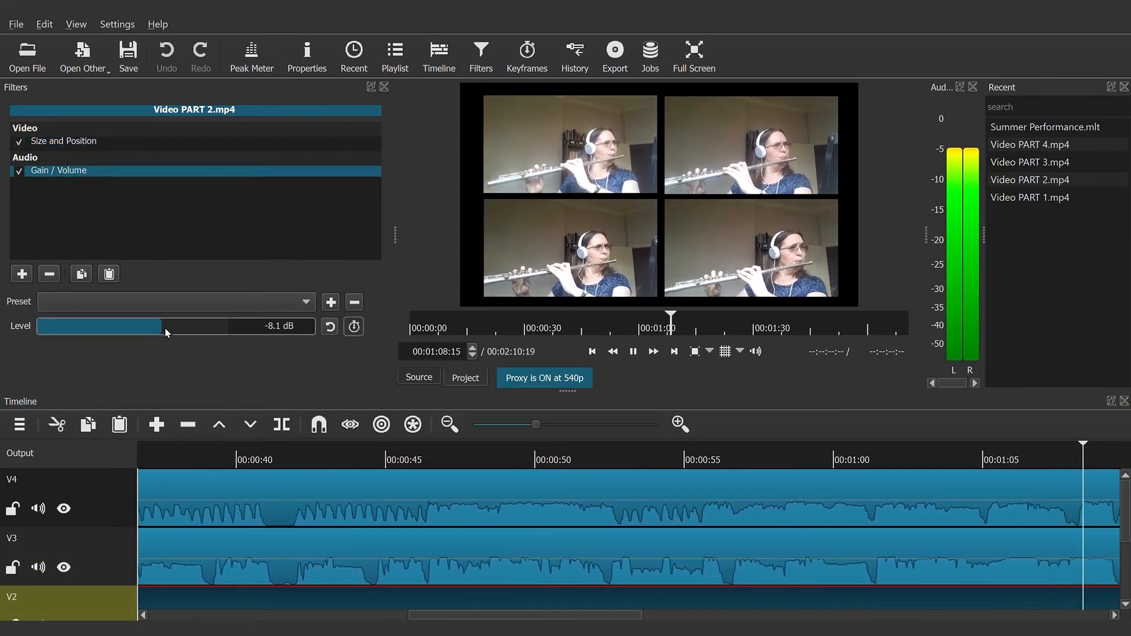
Step: Adjust the Gain / Volume level of Video PART 1.mp4 on V1 to -9.5 dB during playback and copy that value
{"action": "left_click_drag", "start_coordinate": [1126, 516], "coordinate": [1125, 572]}
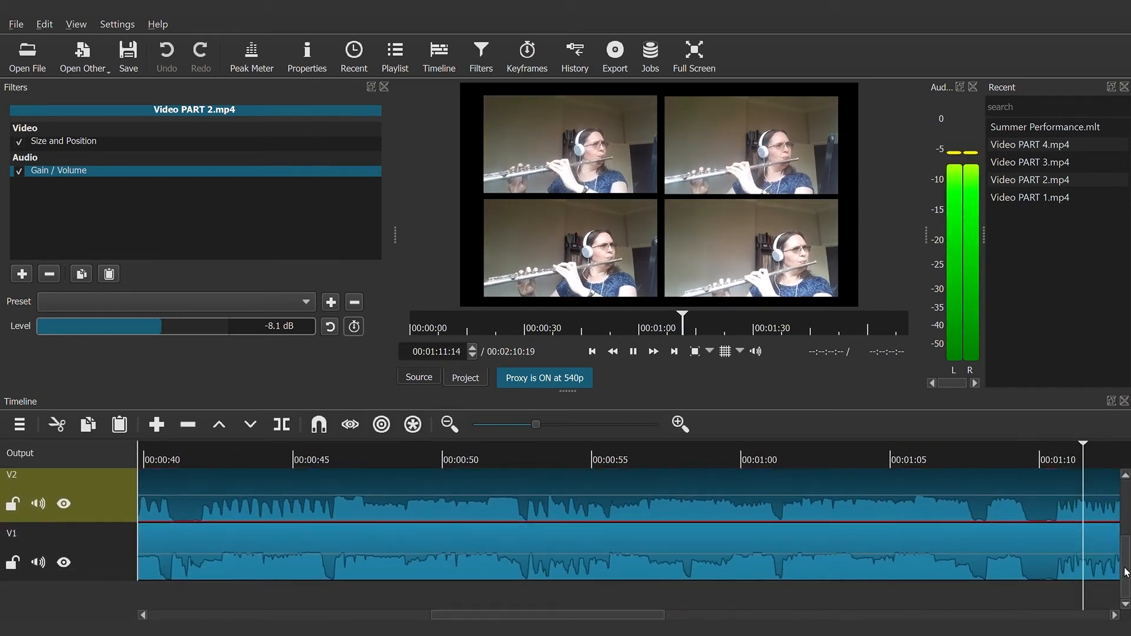
{"action": "left_click", "coordinate": [845, 548]}
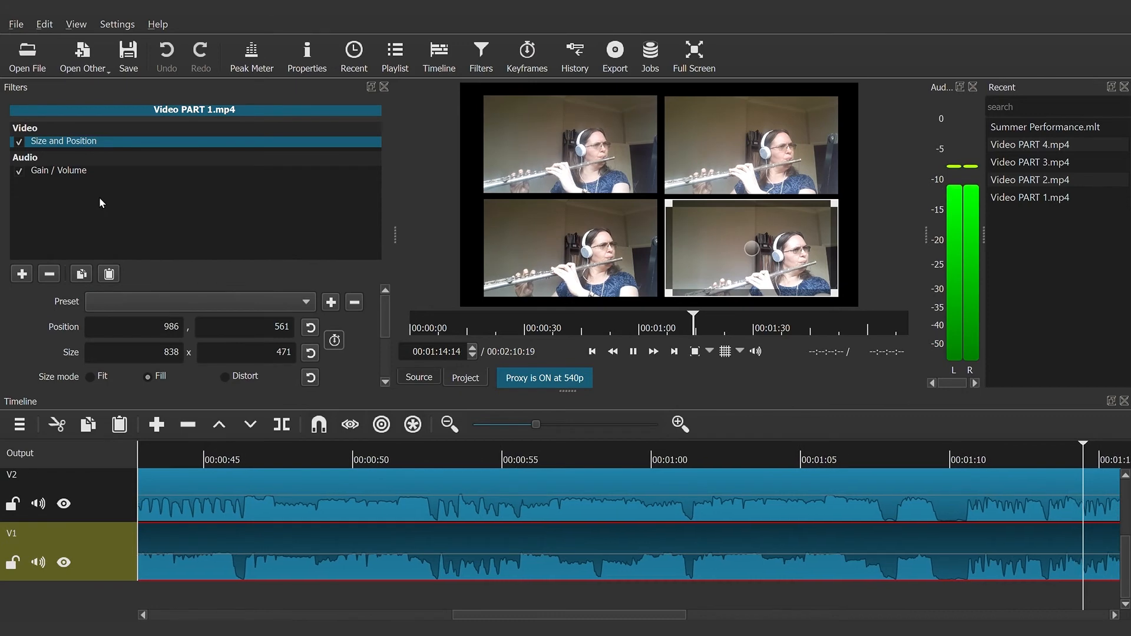
{"action": "left_click", "coordinate": [86, 171]}
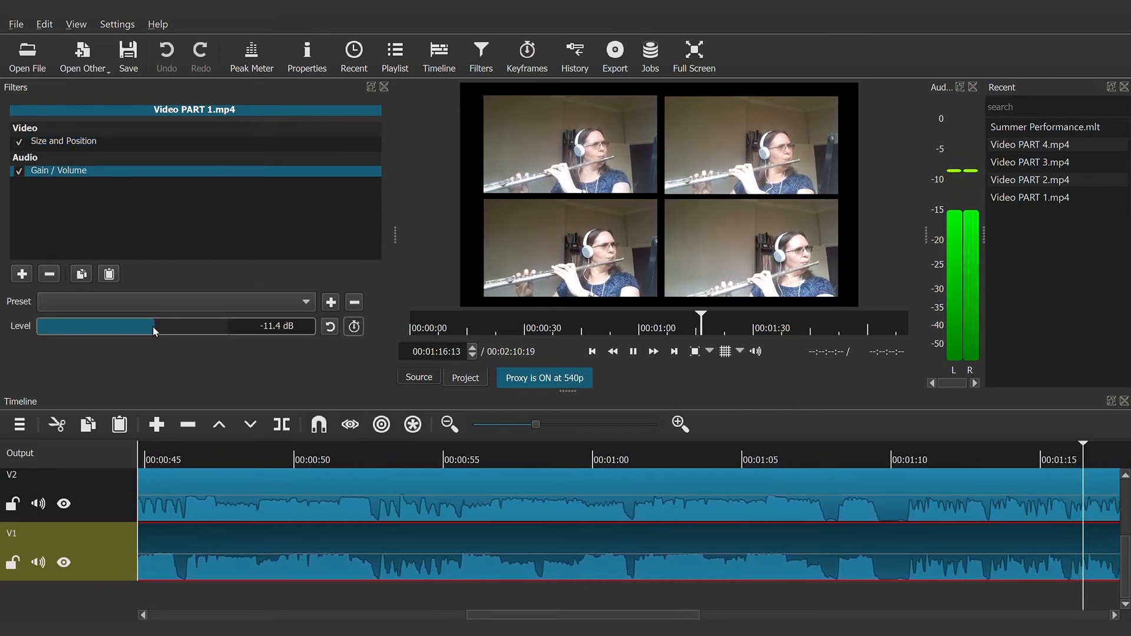
{"action": "left_click_drag", "start_coordinate": [160, 328], "coordinate": [165, 328]}
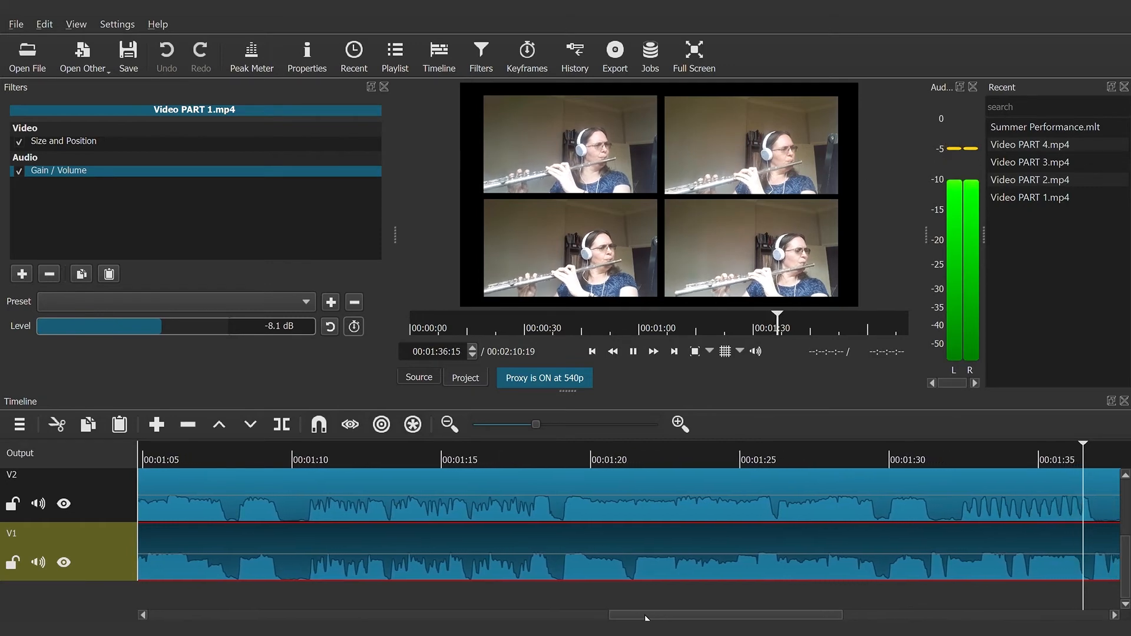
{"action": "left_click", "coordinate": [159, 330]}
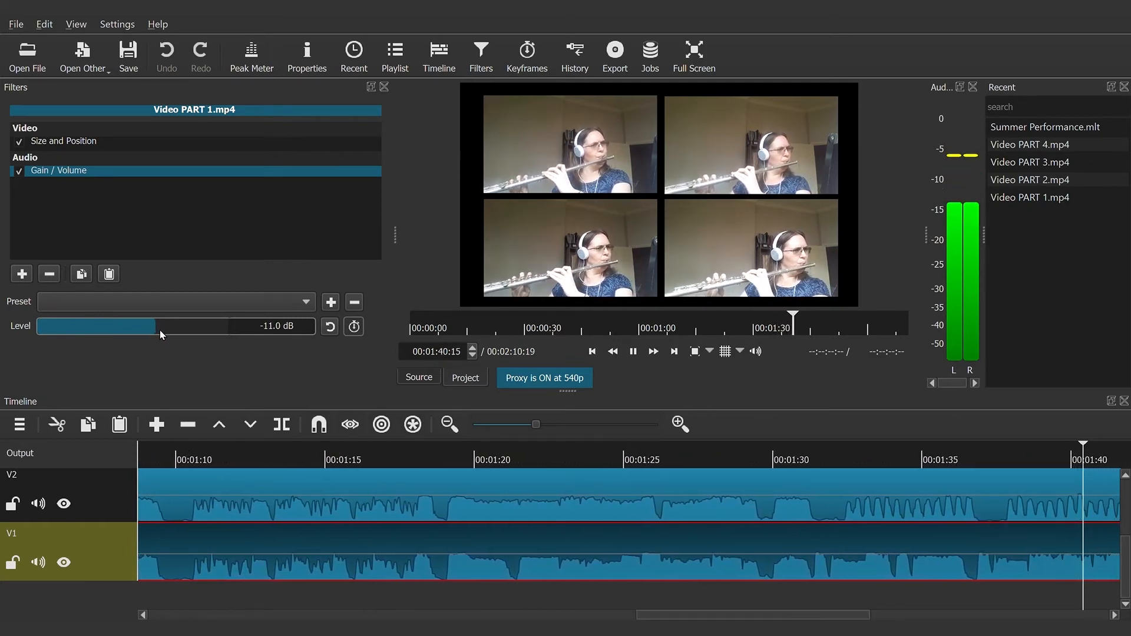
{"action": "left_click", "coordinate": [162, 330]}
{"action": "left_click_drag", "start_coordinate": [266, 327], "coordinate": [293, 345]}
{"action": "key", "text": "ctrl+c"}
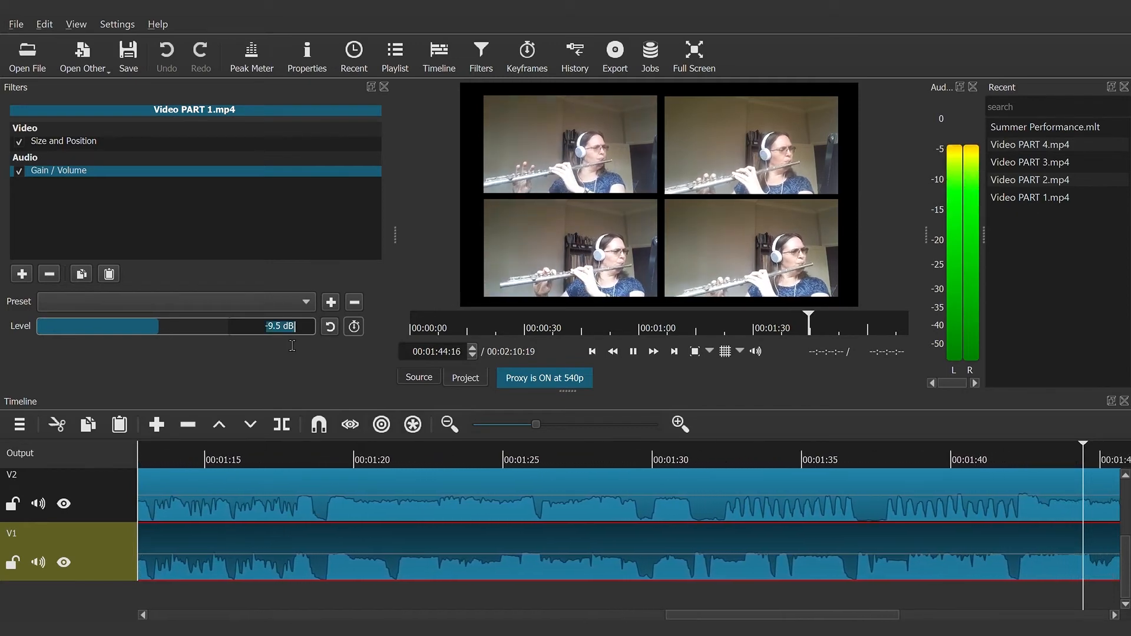
Step: Set the Gain / Volume level of Video PART 2.mp4 to the copied -9.5 dB
{"action": "left_click", "coordinate": [387, 513]}
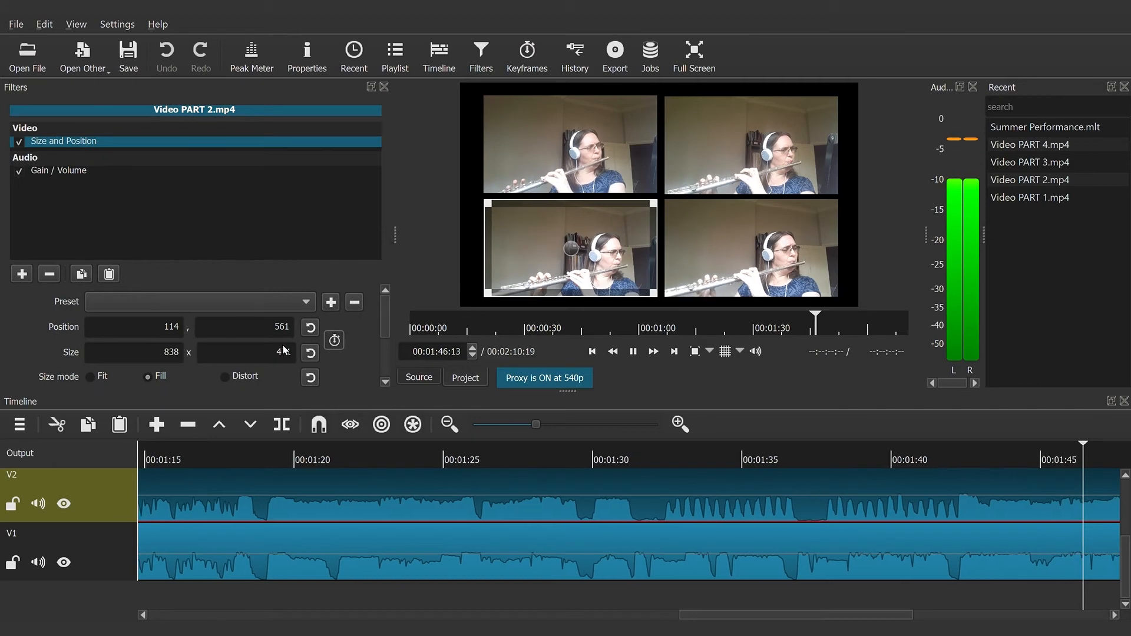
{"action": "left_click", "coordinate": [83, 174]}
{"action": "left_click", "coordinate": [279, 327]}
{"action": "key", "text": "ctrl+v"}
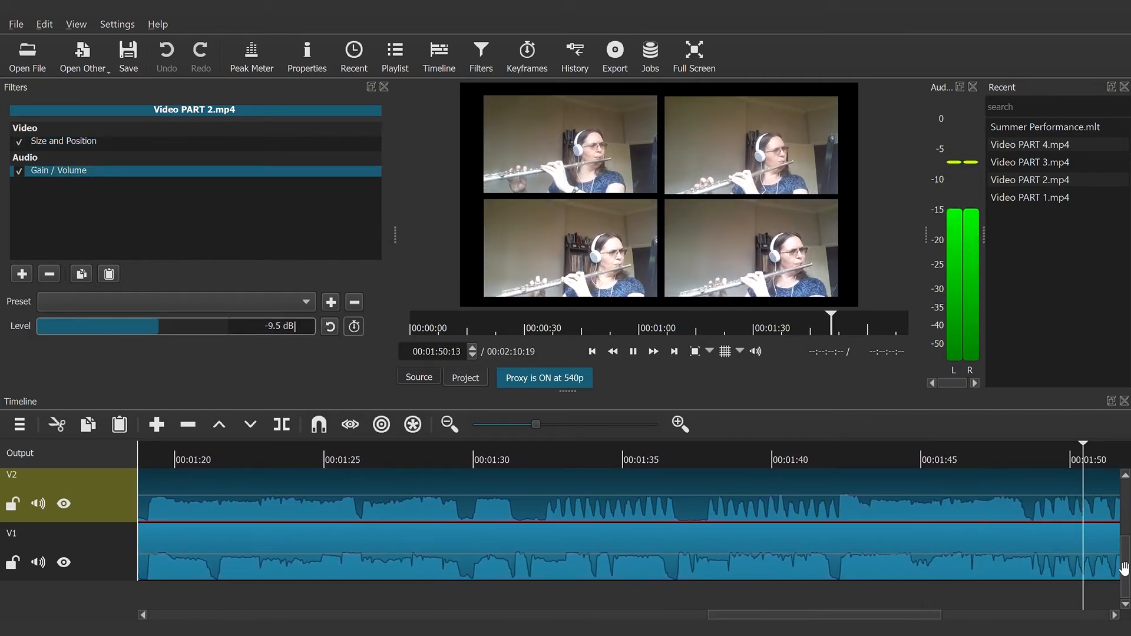
Step: Set the Gain / Volume level of Video PART 3.mp4 on V3 to the copied -9.5 dB
{"action": "scroll", "coordinate": [1035, 543], "scroll_direction": "up", "scroll_amount": 3}
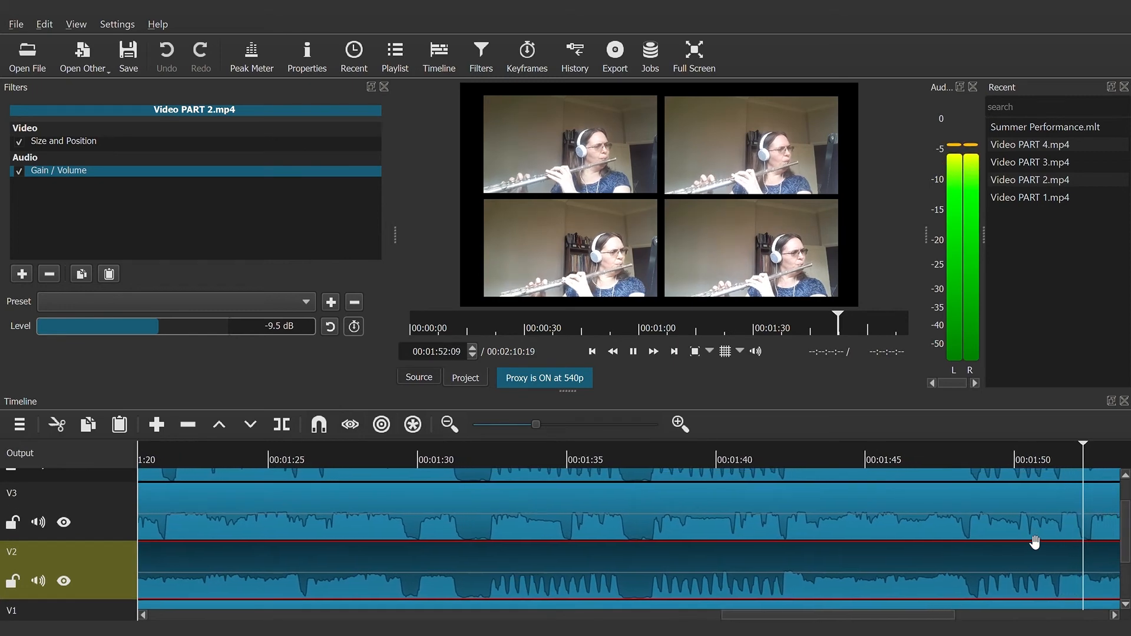
{"action": "left_click", "coordinate": [1035, 538]}
{"action": "left_click", "coordinate": [67, 171]}
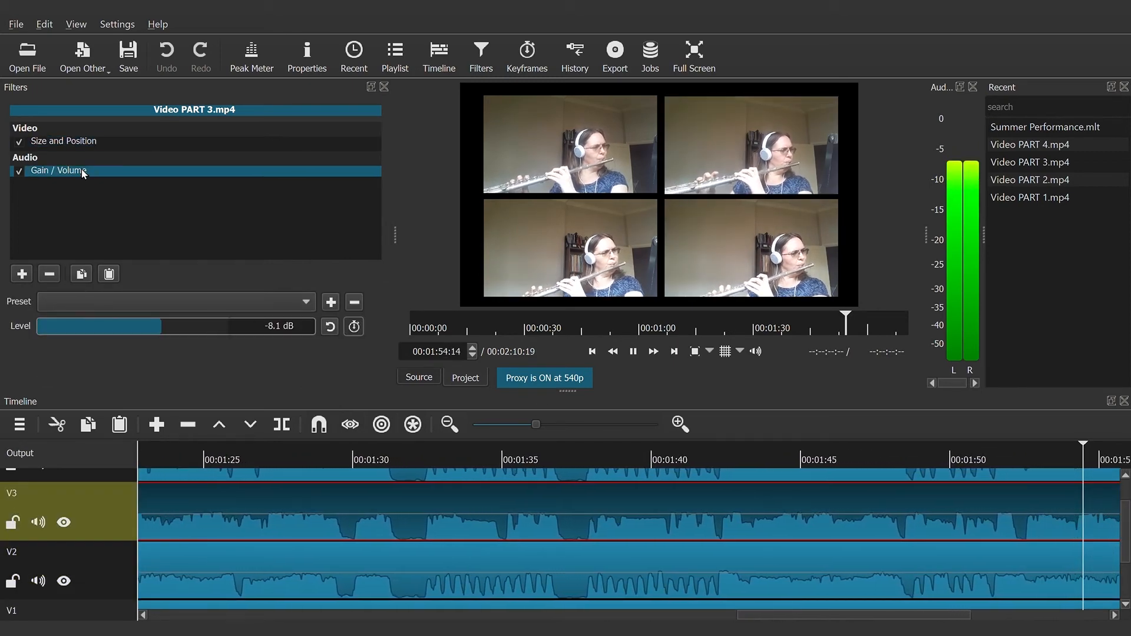
{"action": "left_click", "coordinate": [276, 327]}
{"action": "key", "text": "ctrl+v"}
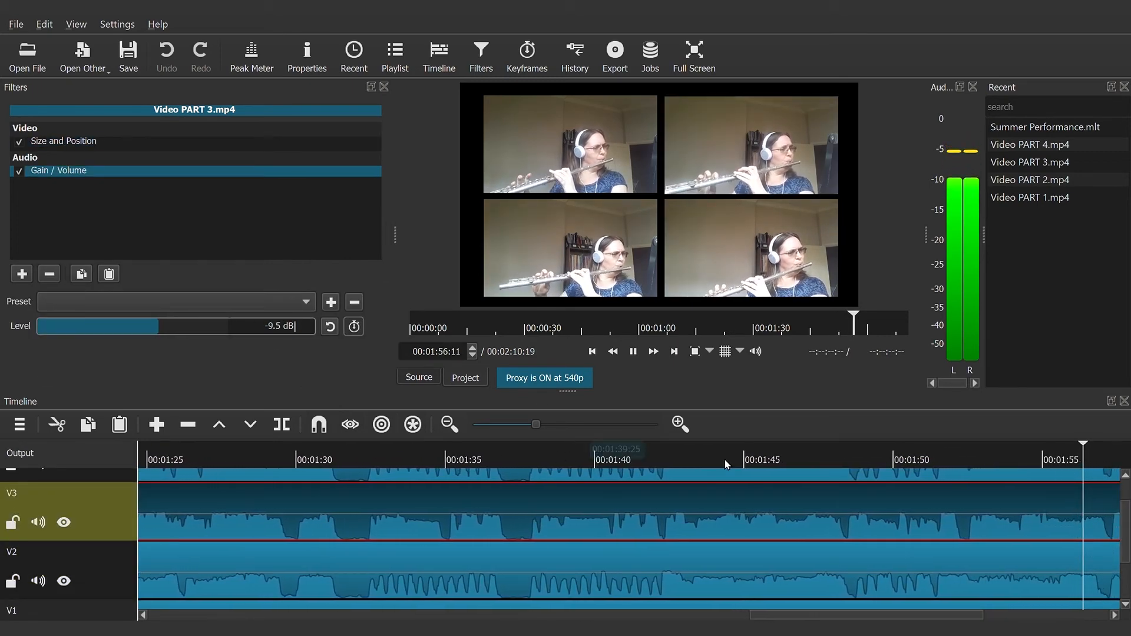
Step: Set the Gain / Volume level of Video PART 4.mp4 on V4 to the copied -9.5 dB
{"action": "scroll", "coordinate": [1009, 518], "scroll_direction": "up", "scroll_amount": 1}
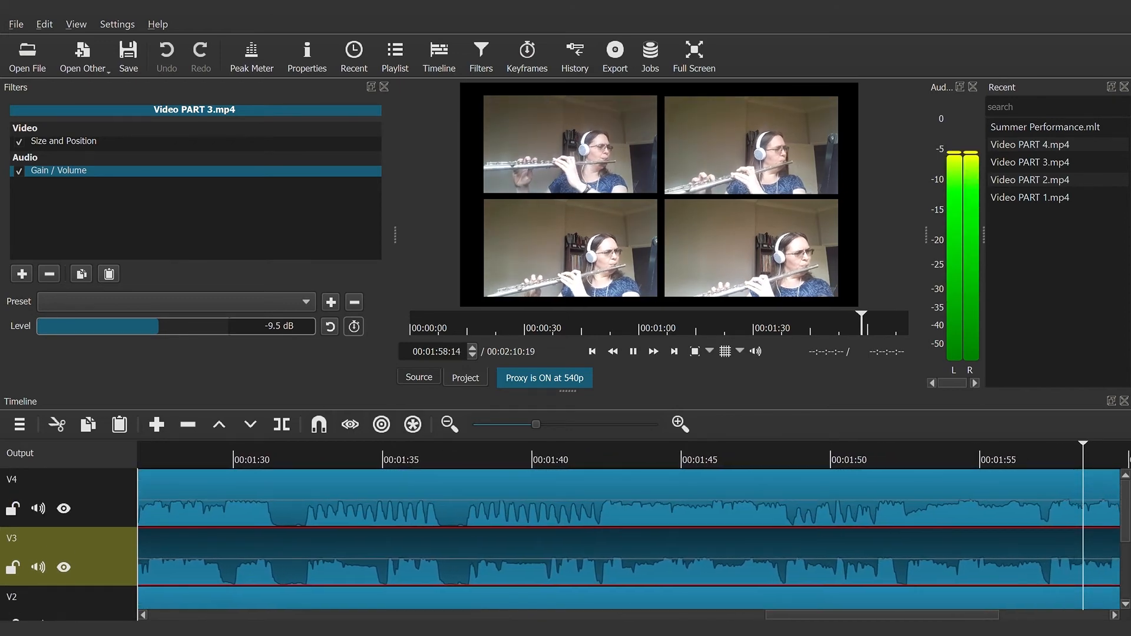
{"action": "left_click", "coordinate": [1008, 518]}
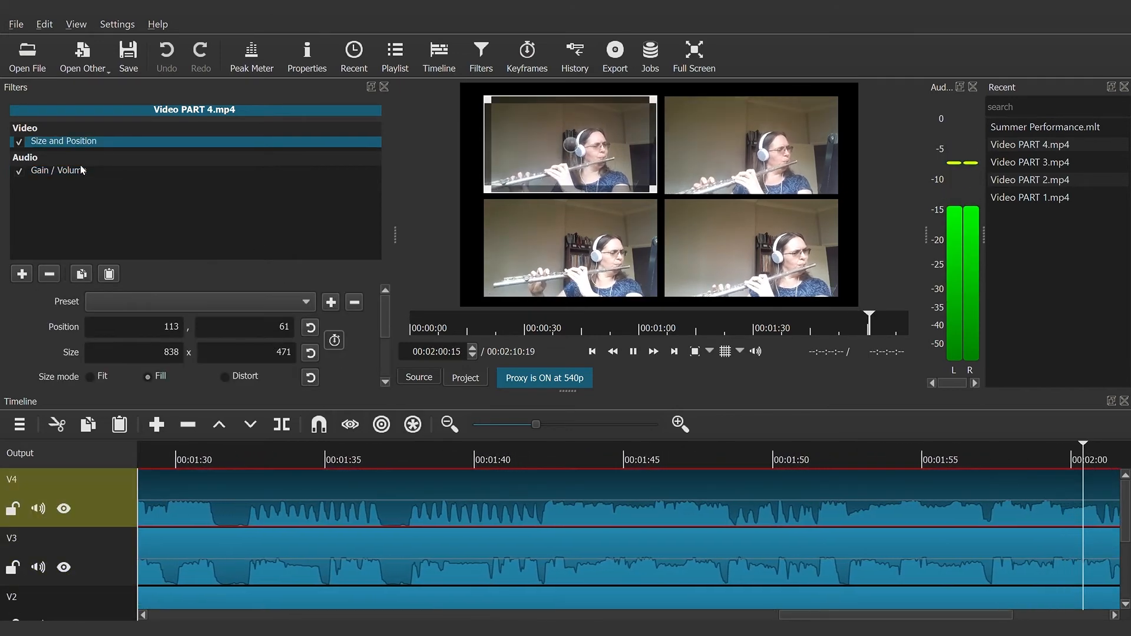
{"action": "left_click", "coordinate": [80, 172]}
{"action": "left_click", "coordinate": [282, 327]}
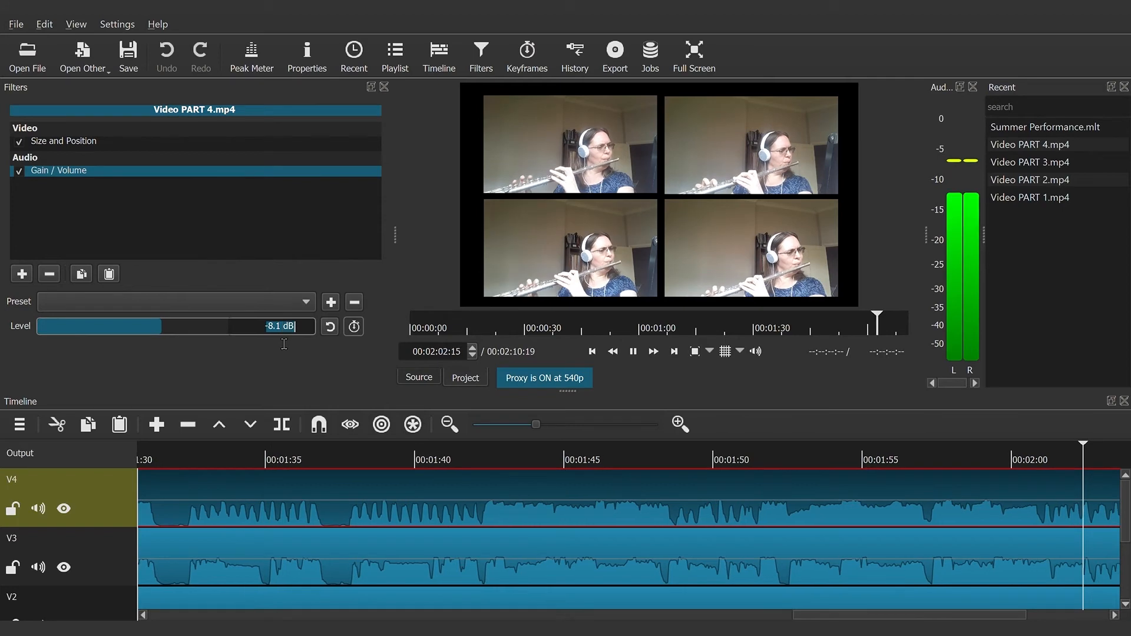
{"action": "key", "text": "ctrl+v"}
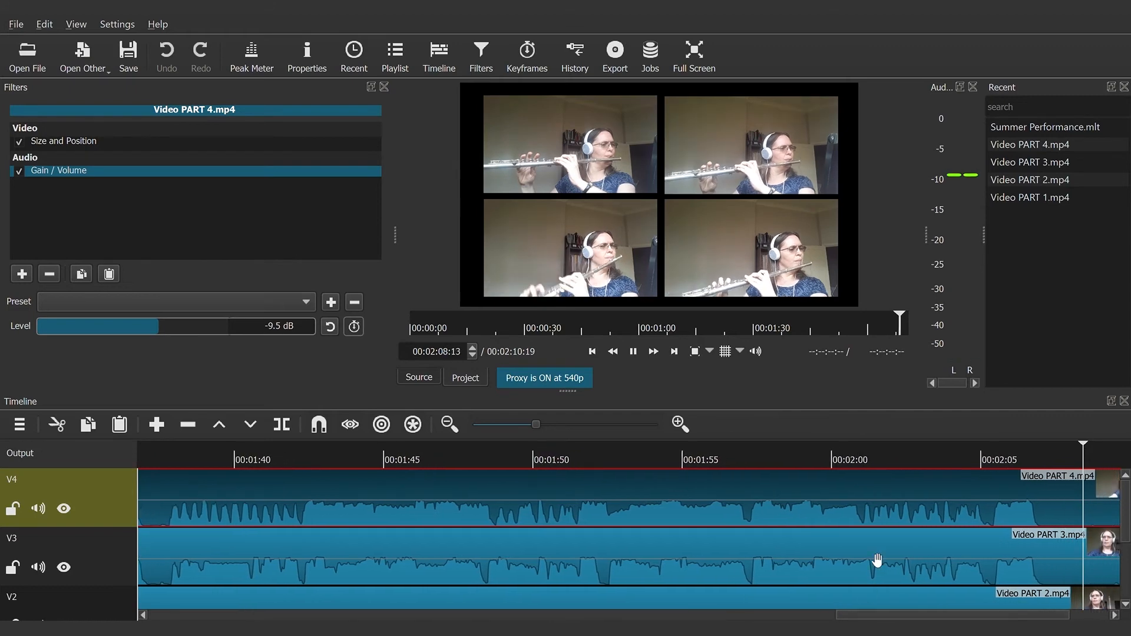
Step: Move the playhead back to about 00:02:04, play a moment of the mix and save the project
{"action": "left_click", "coordinate": [931, 464]}
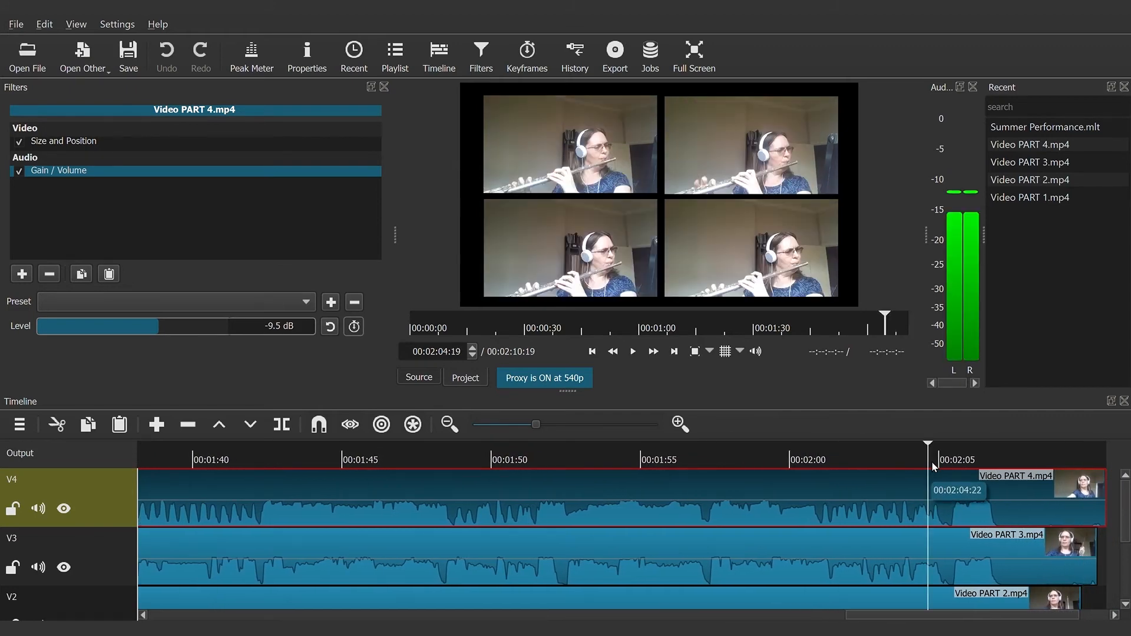
{"action": "key", "text": "space"}
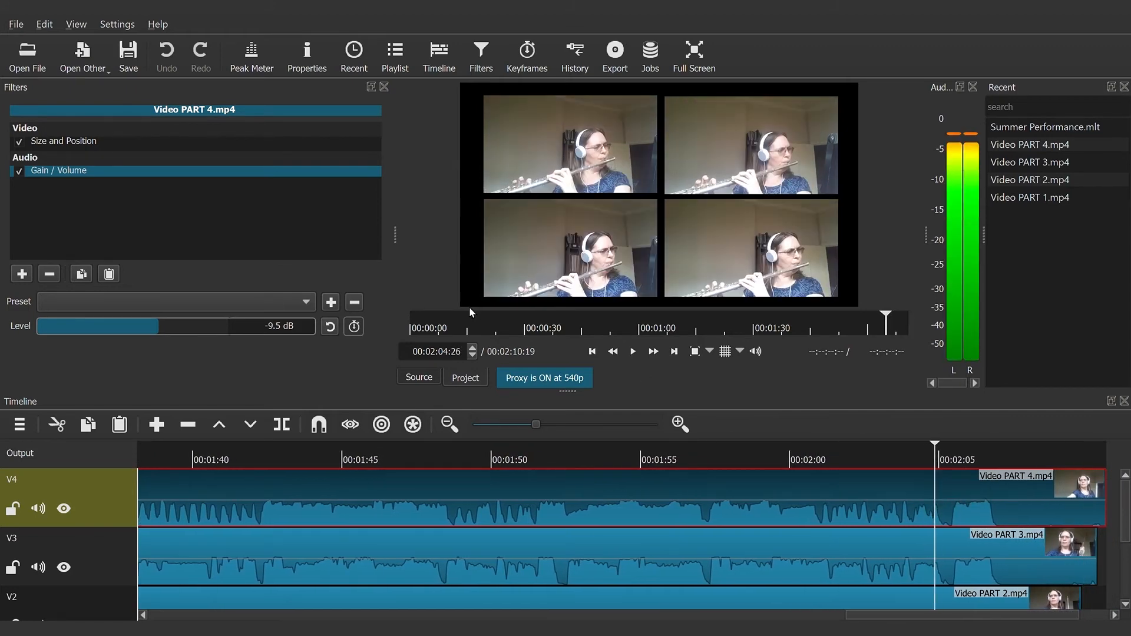
{"action": "left_click", "coordinate": [120, 61]}
Step: Add the Balance audio filter to Video PART 4.mp4, set it to 0.38 and check the clip's place in the grid by hiding V4
{"action": "left_click", "coordinate": [21, 274]}
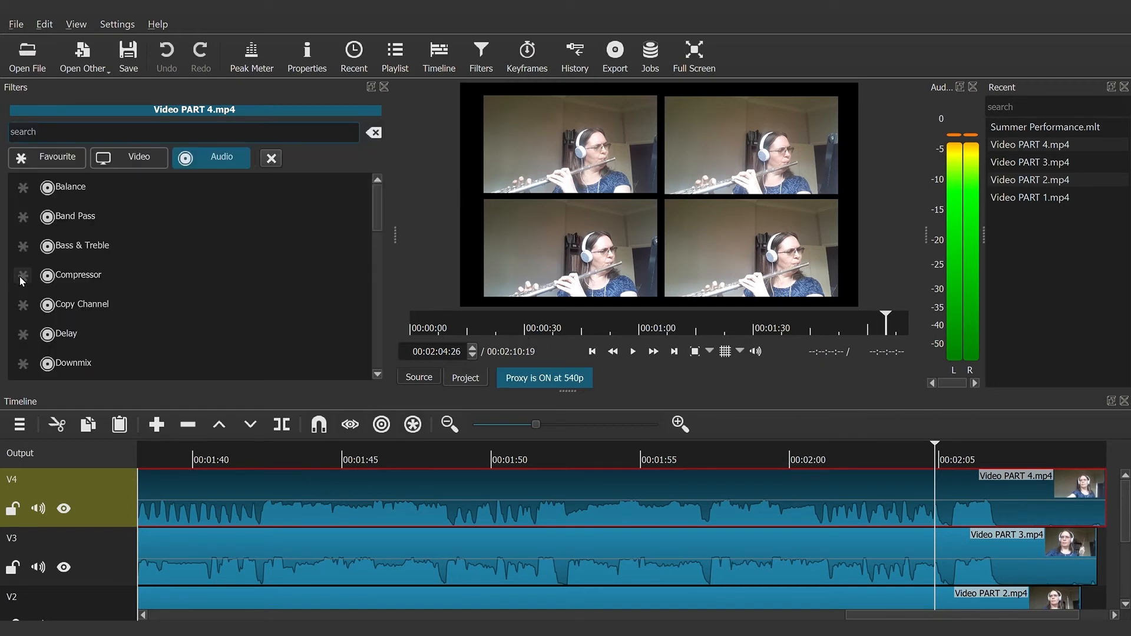
{"action": "scroll", "coordinate": [21, 280], "scroll_direction": "down", "scroll_amount": 2}
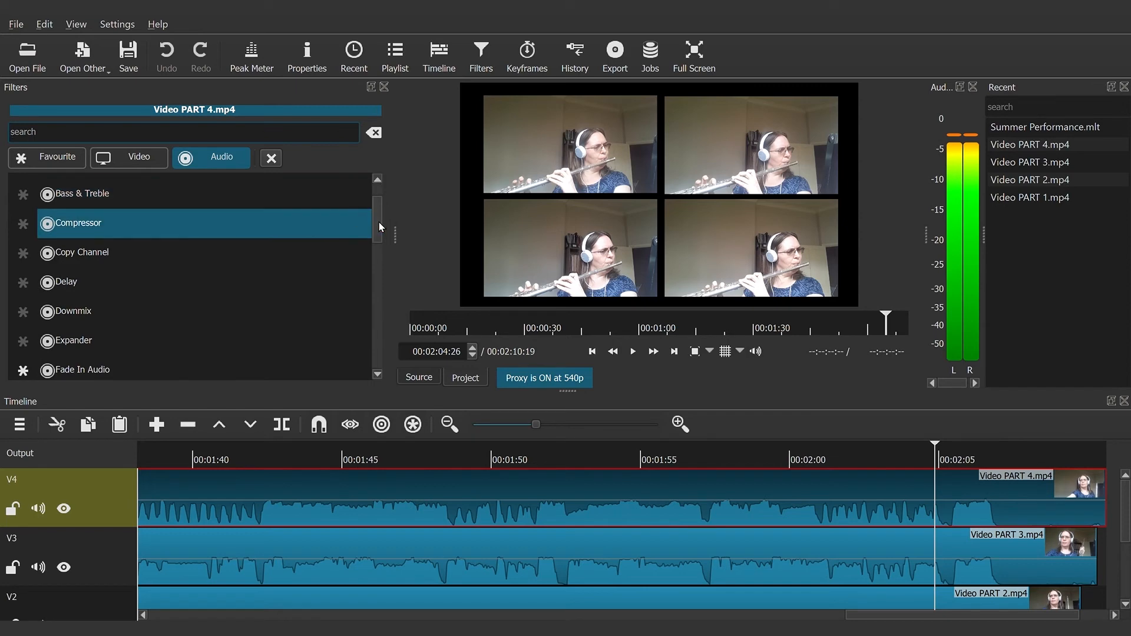
{"action": "left_click_drag", "start_coordinate": [379, 223], "coordinate": [380, 209]}
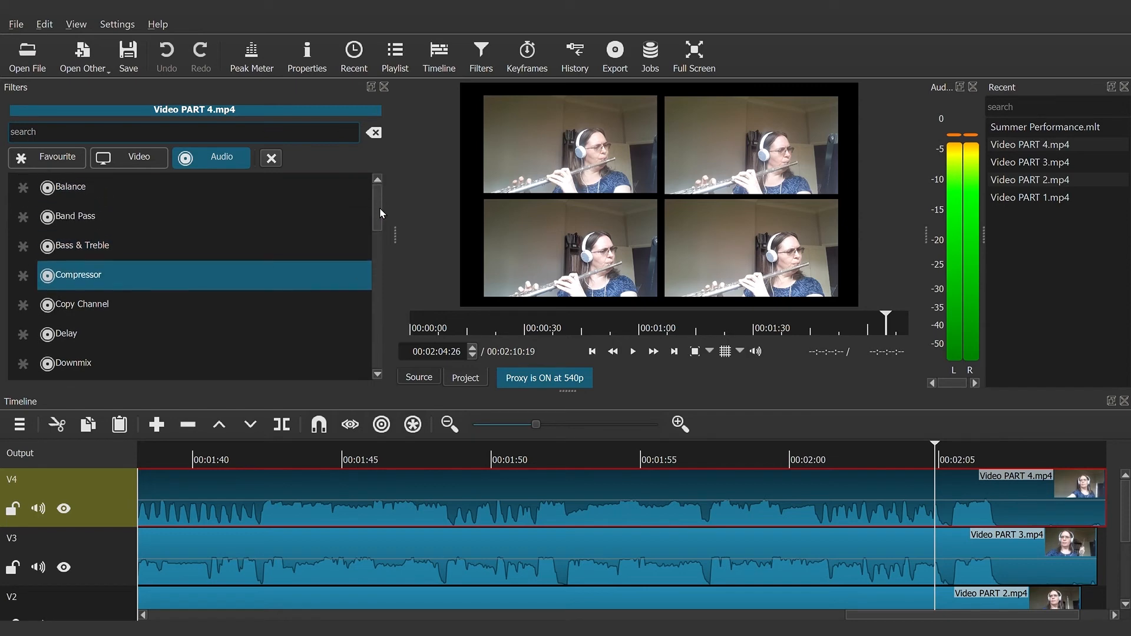
{"action": "left_click", "coordinate": [234, 187]}
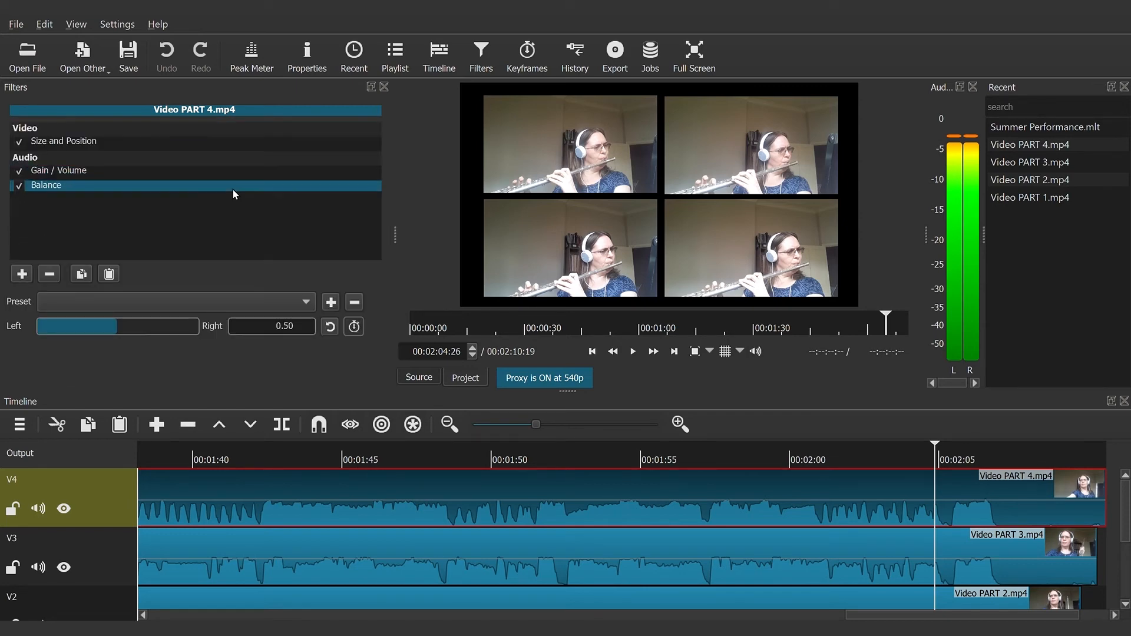
{"action": "left_click", "coordinate": [111, 329]}
{"action": "left_click", "coordinate": [64, 509]}
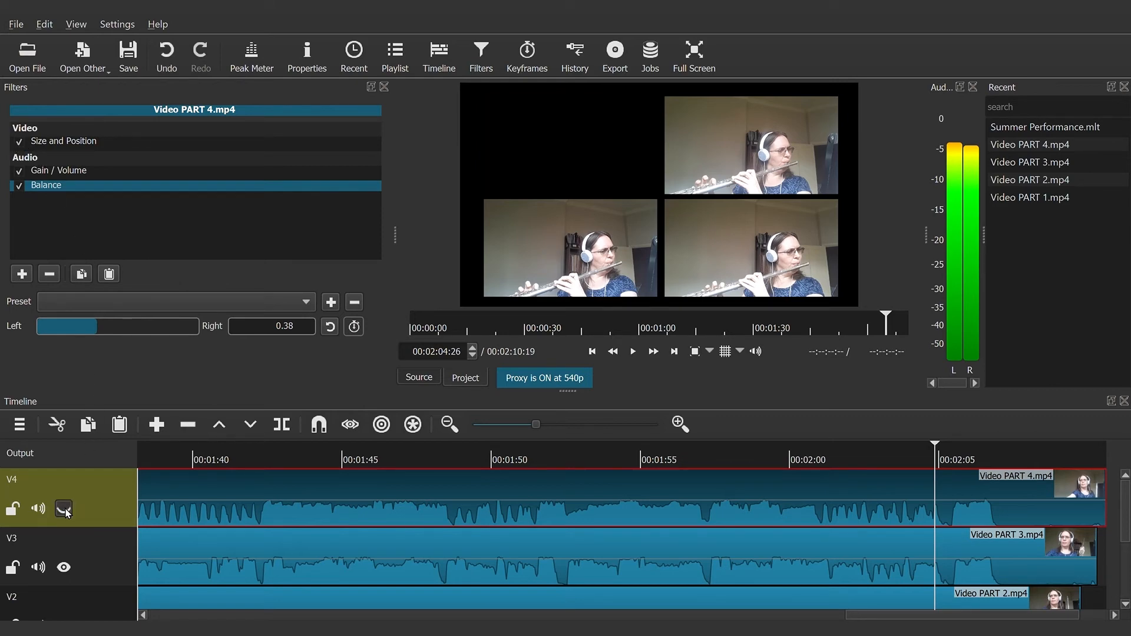
Step: Add the Balance audio filter to Video PART 3.mp4 on V3 and set it to 0.63
{"action": "left_click", "coordinate": [226, 572]}
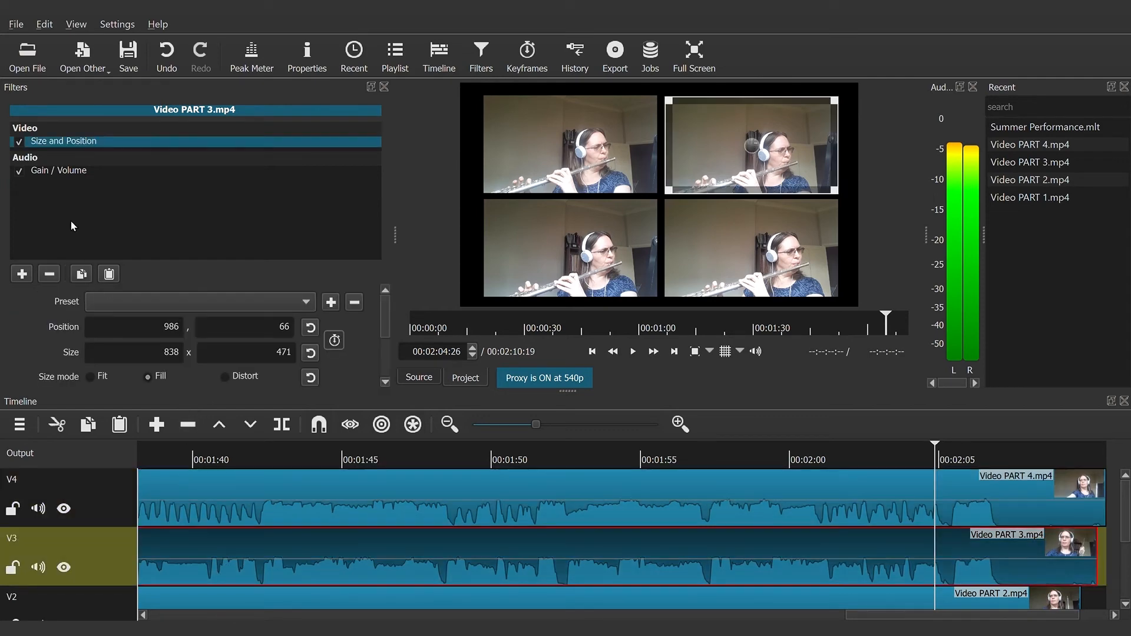
{"action": "left_click", "coordinate": [22, 274]}
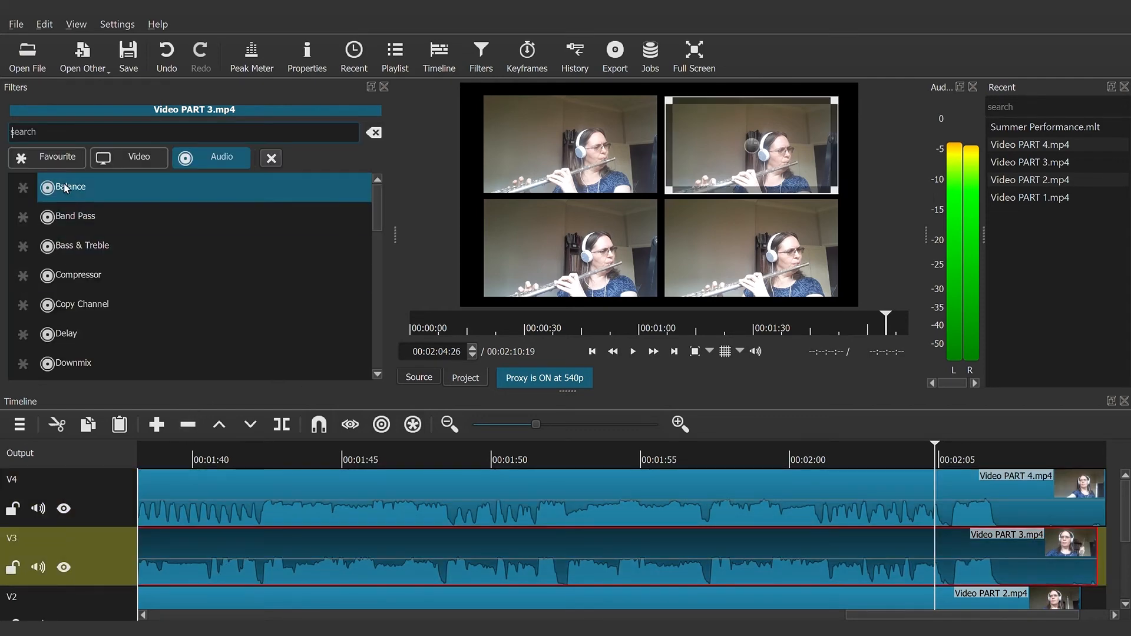
{"action": "left_click", "coordinate": [65, 186]}
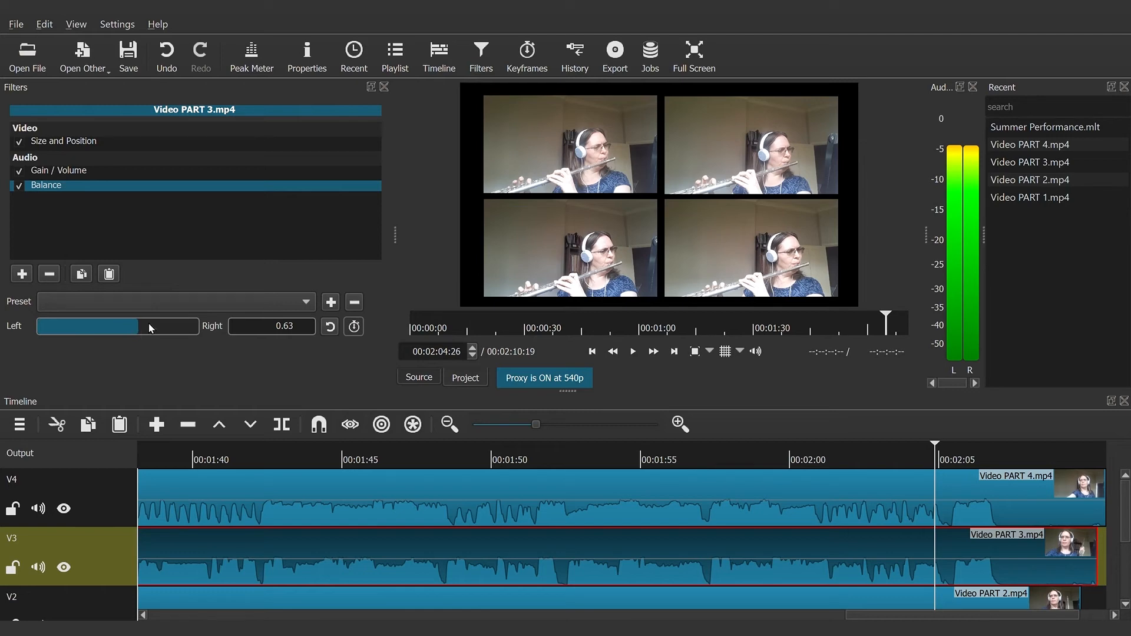
Step: Add the Balance audio filter to Video PART 2.mp4 on V2 and set it to 0.41
{"action": "left_click", "coordinate": [304, 611]}
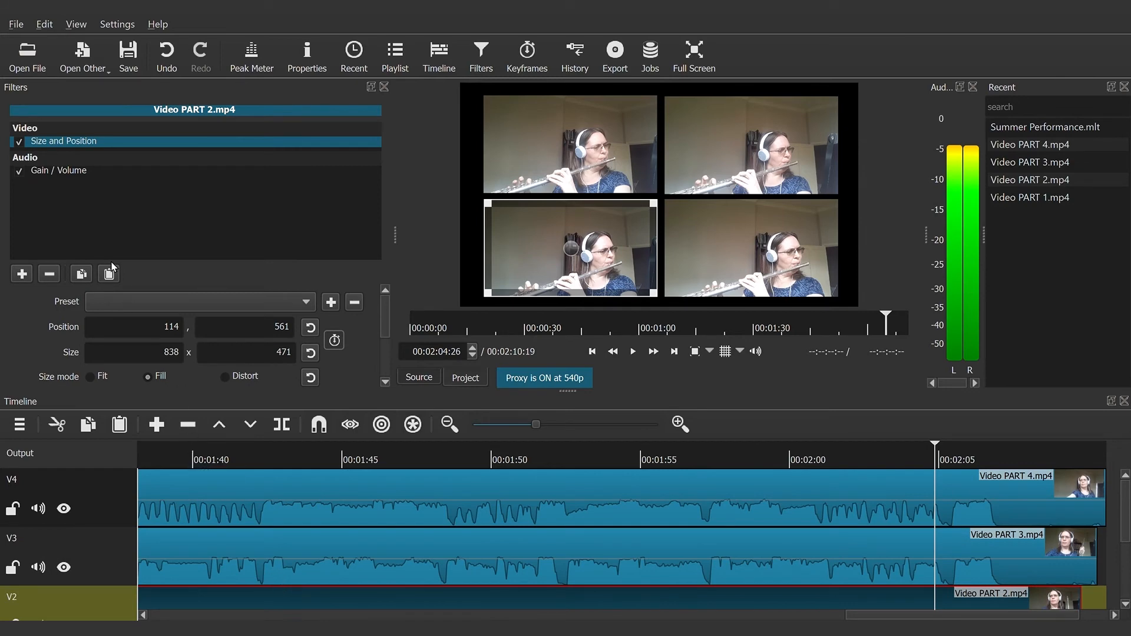
{"action": "left_click", "coordinate": [22, 276]}
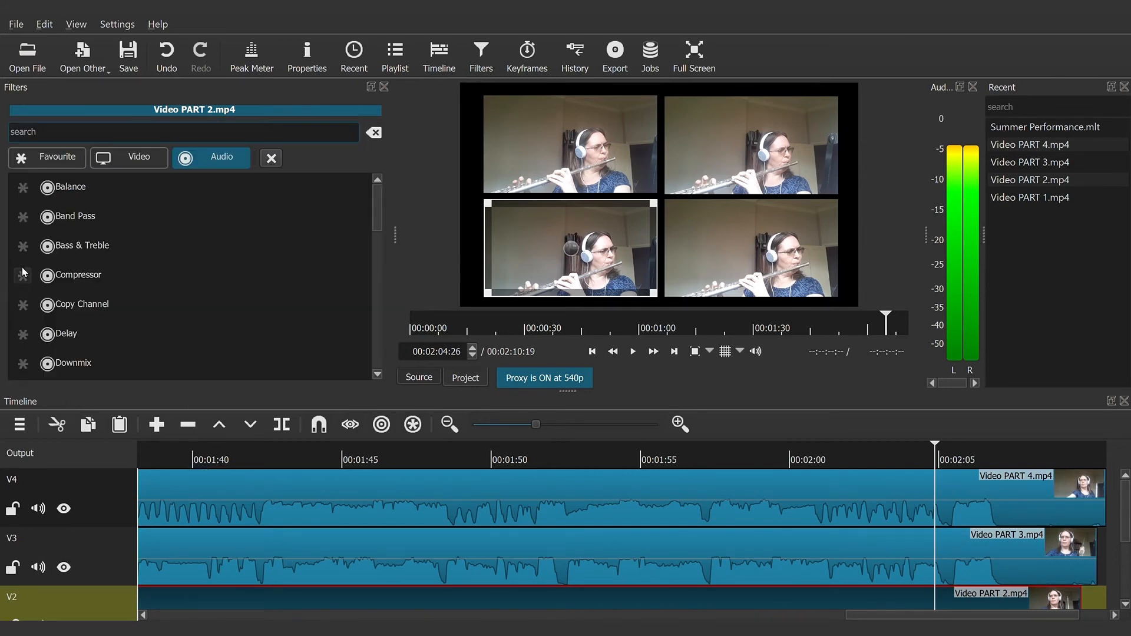
{"action": "left_click", "coordinate": [93, 200]}
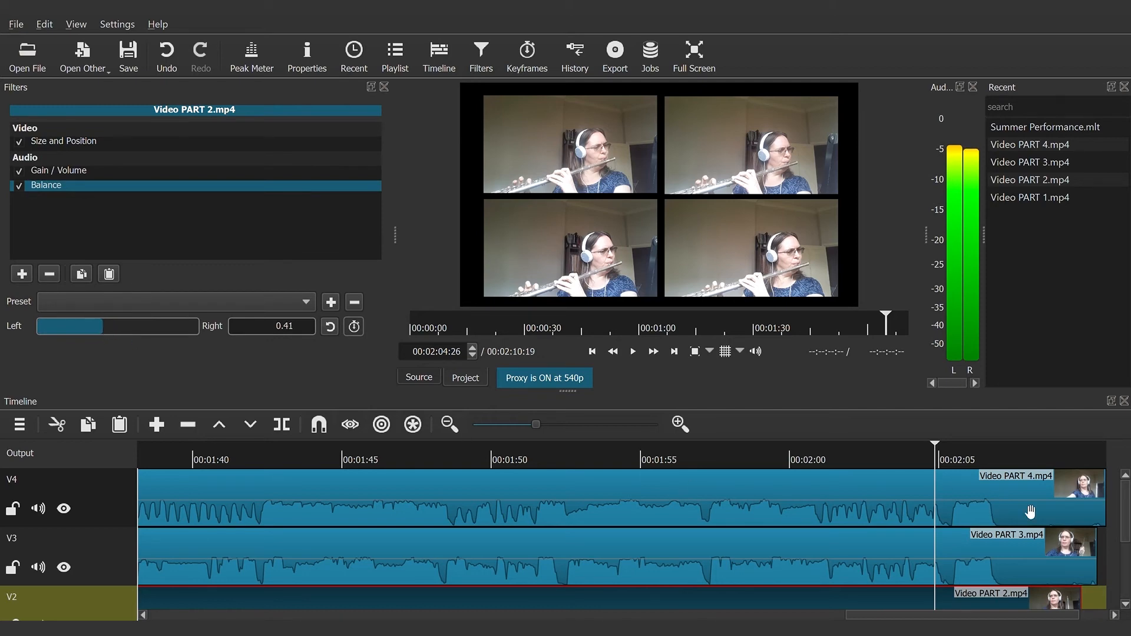
Step: Add the Balance audio filter to Video PART 1.mp4 on V1 and set it to 0.60
{"action": "scroll", "coordinate": [855, 592], "scroll_direction": "down", "scroll_amount": 3}
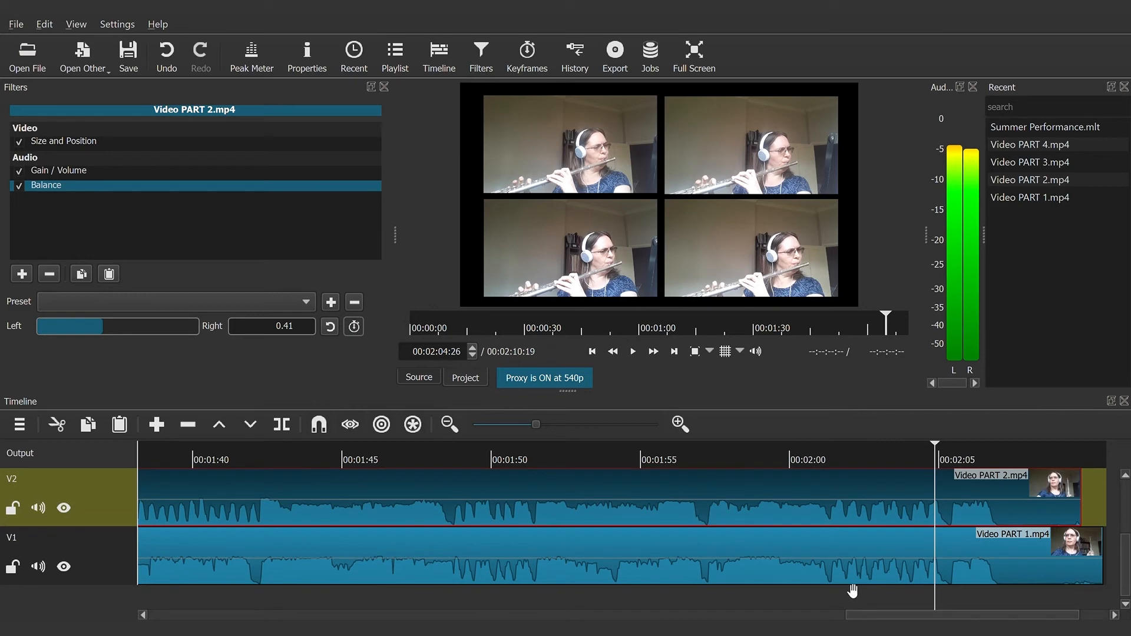
{"action": "left_click", "coordinate": [848, 580]}
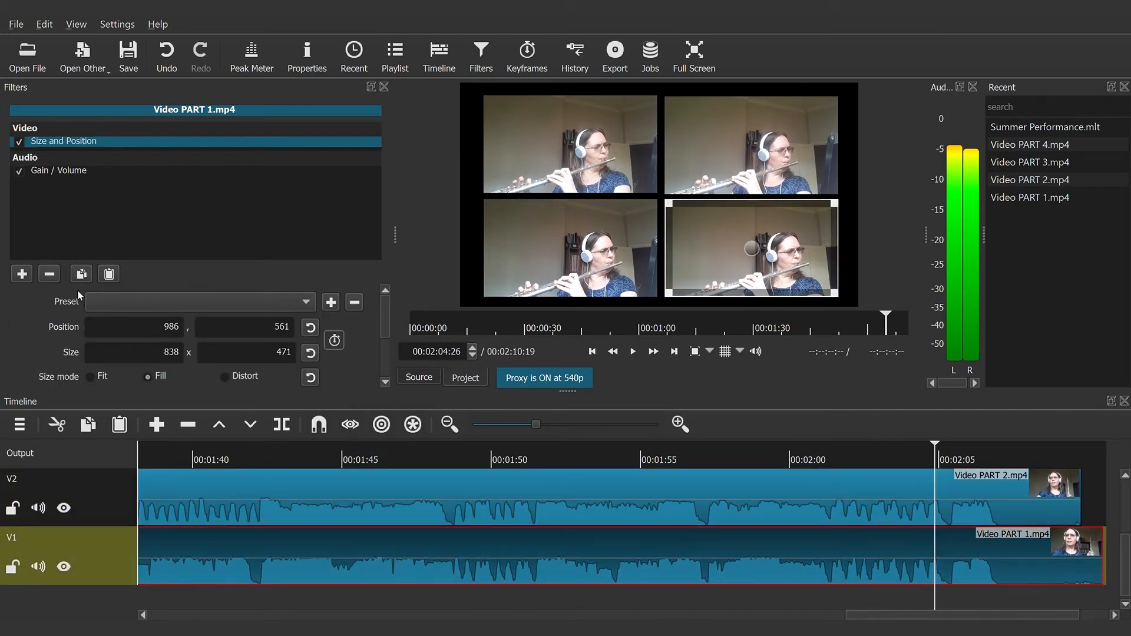
{"action": "left_click", "coordinate": [22, 277]}
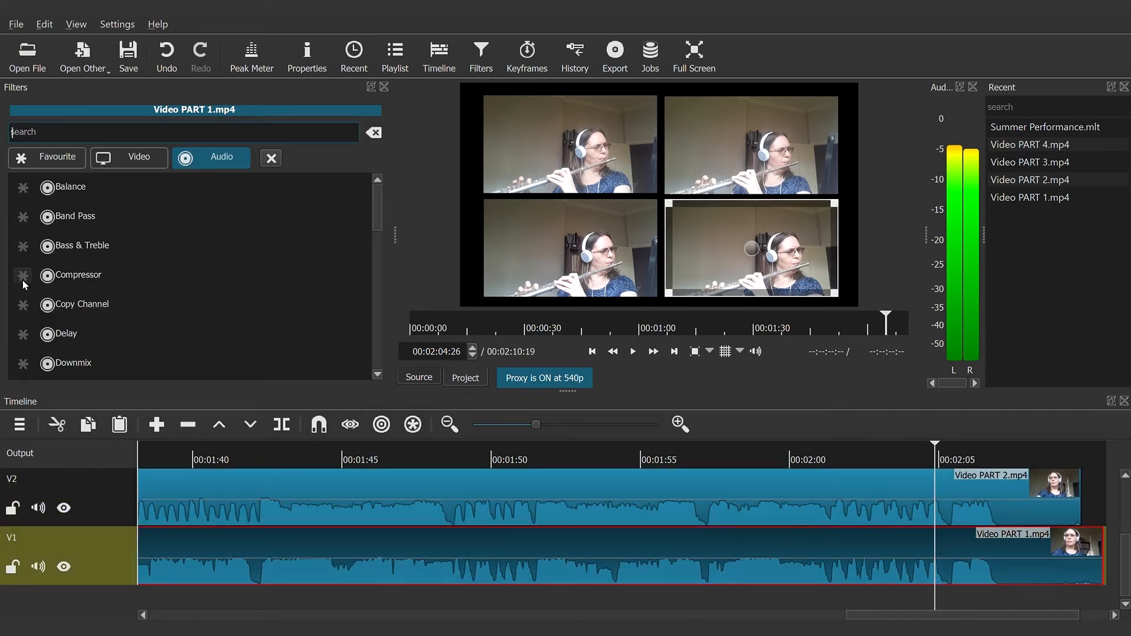
{"action": "left_click", "coordinate": [85, 194]}
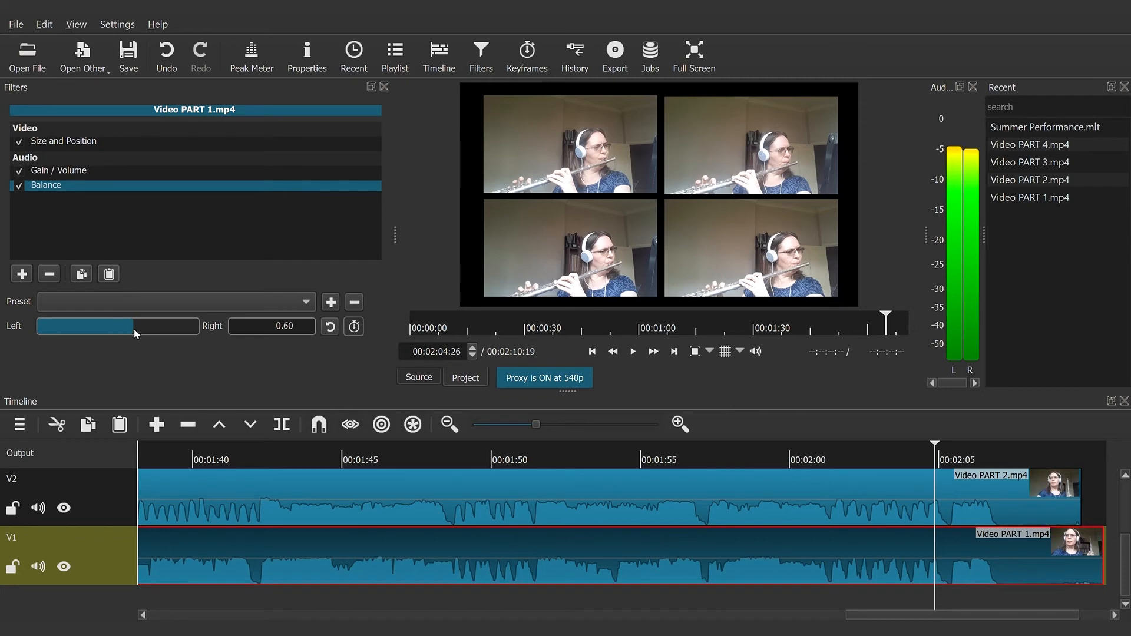
Step: Play the mix from about 00:01:39 and from about 00:00:09 to check the balance, and view Video PART 1.mp4's Gain / Volume settings
{"action": "left_click", "coordinate": [170, 456]}
{"action": "key", "text": "space"}
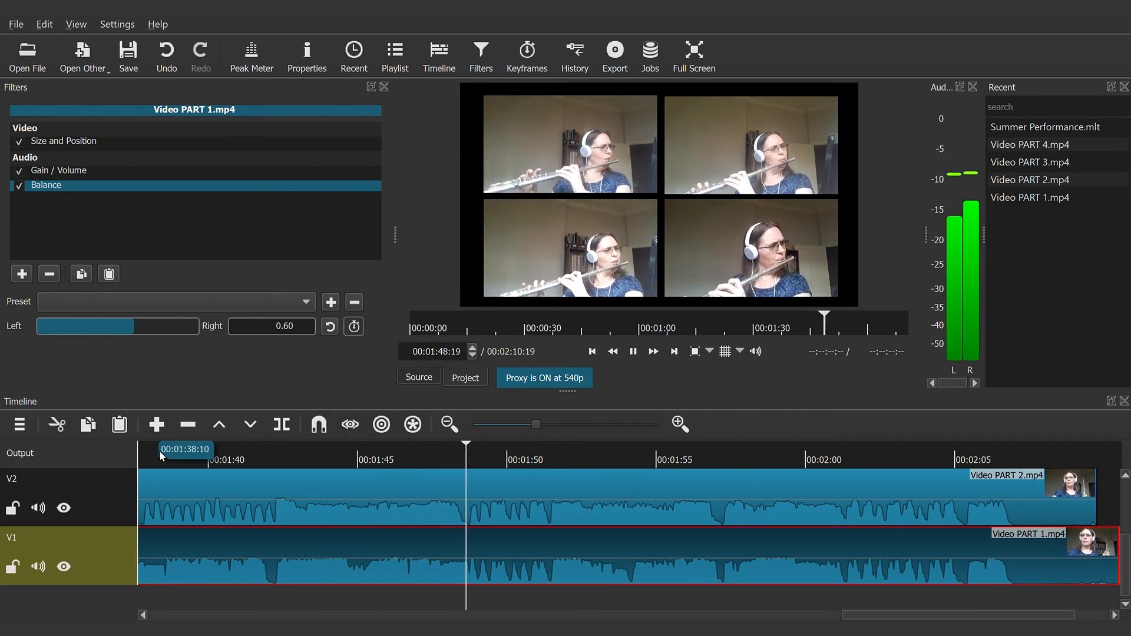
{"action": "key", "text": "space"}
{"action": "left_click_drag", "start_coordinate": [869, 619], "coordinate": [139, 598]}
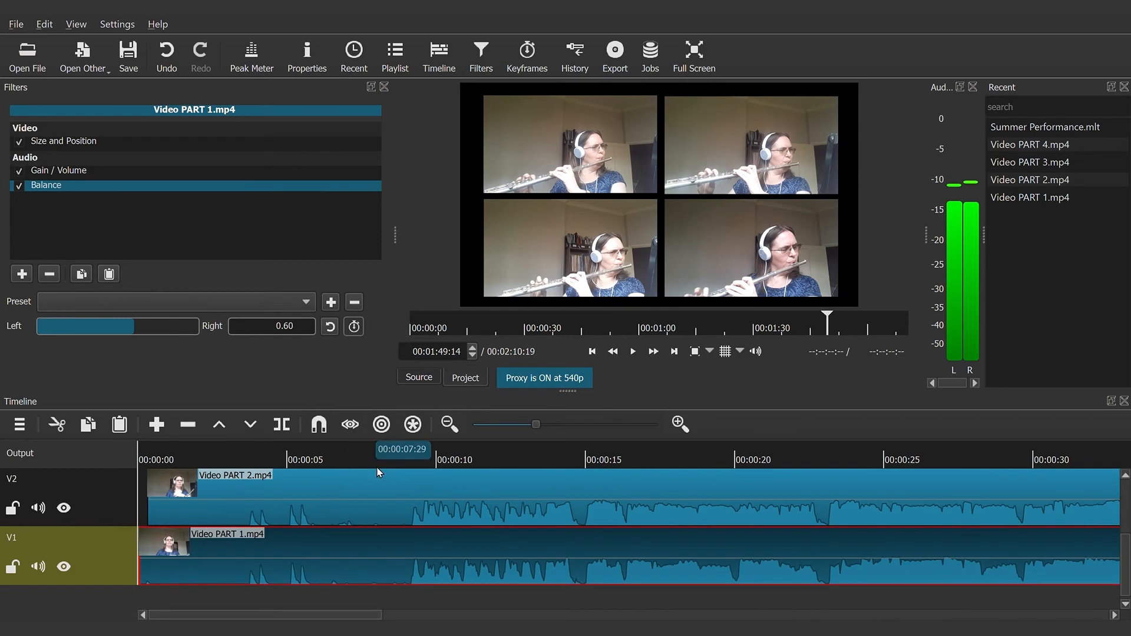
{"action": "left_click", "coordinate": [404, 454]}
{"action": "key", "text": "space"}
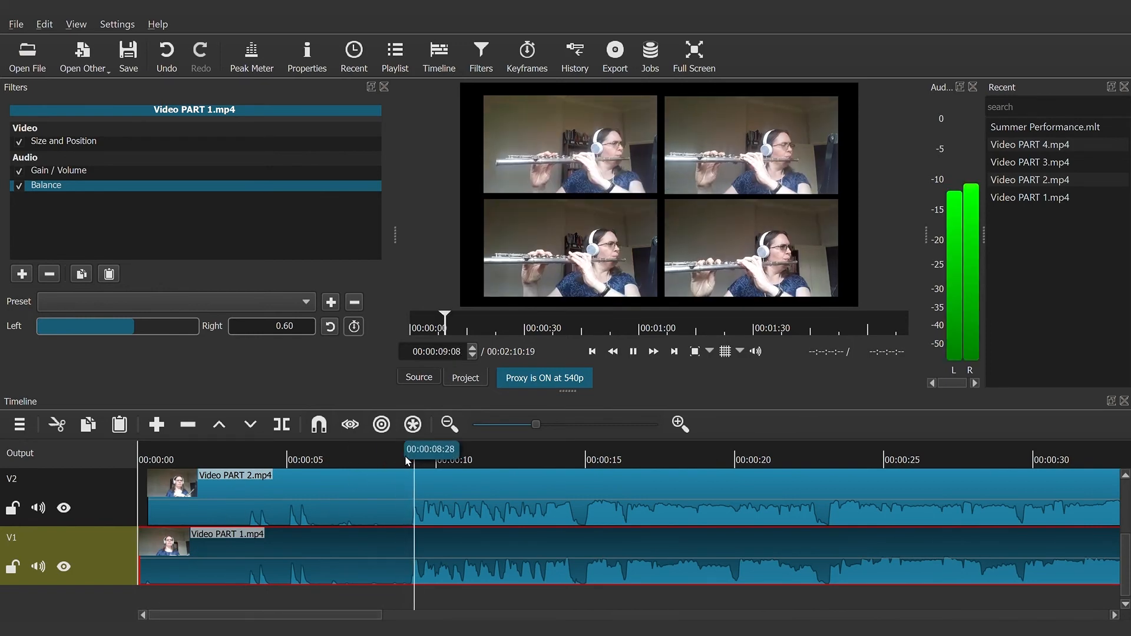
{"action": "left_click", "coordinate": [94, 171]}
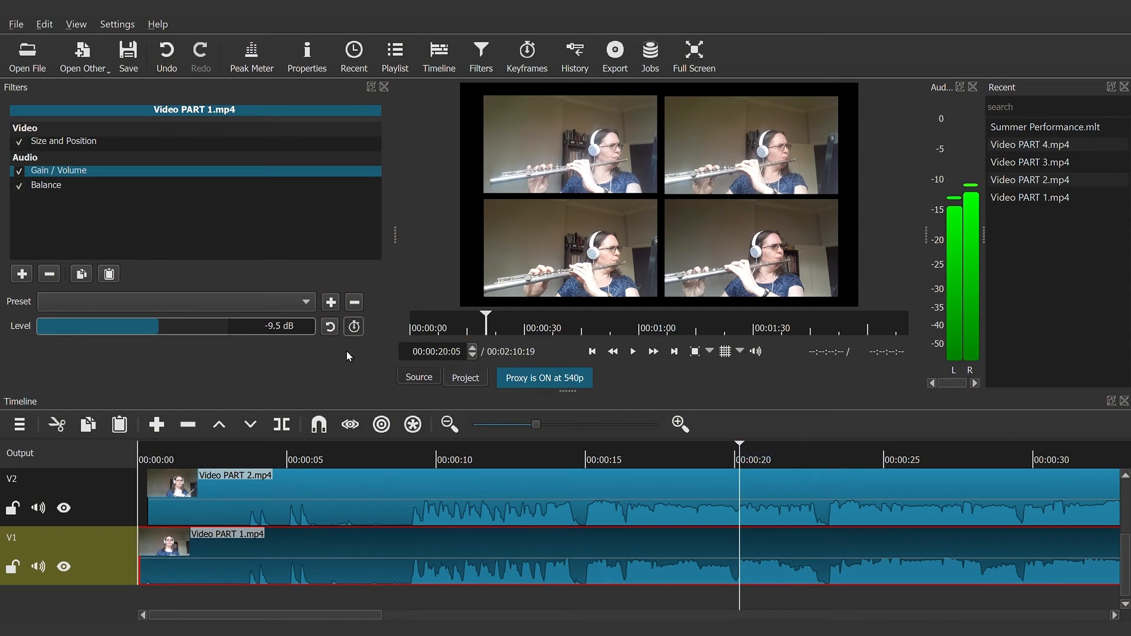
Step: Look through the audio filters available for Video PART 1.mp4, down to Reverb, and bring the V4 and V3 tracks into view
{"action": "left_click", "coordinate": [26, 272]}
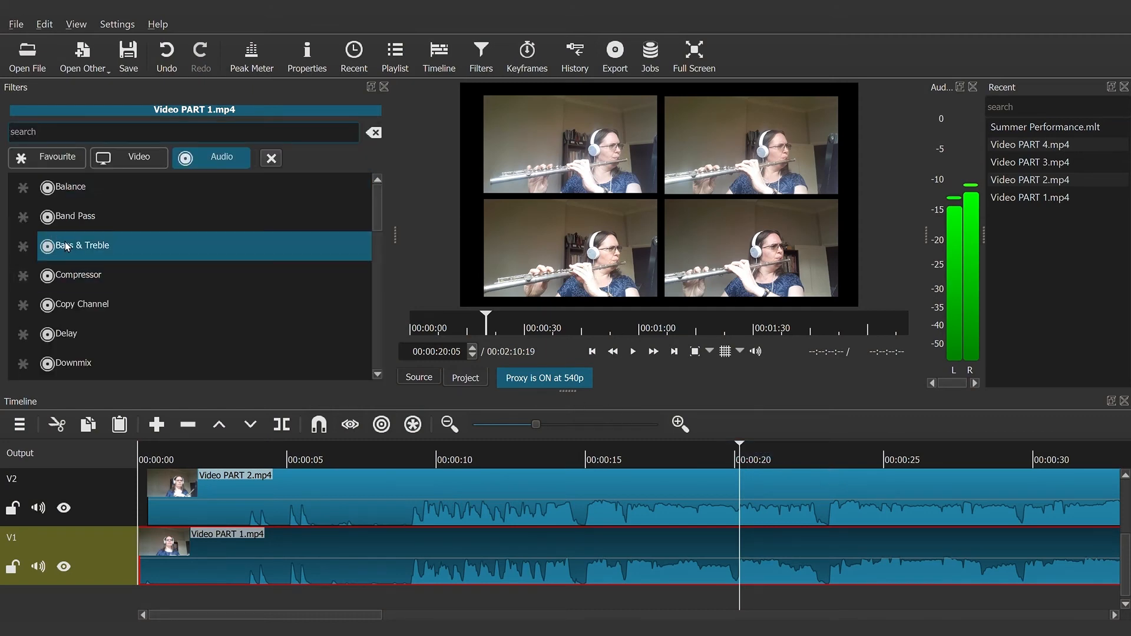
{"action": "left_click_drag", "start_coordinate": [374, 216], "coordinate": [376, 355]}
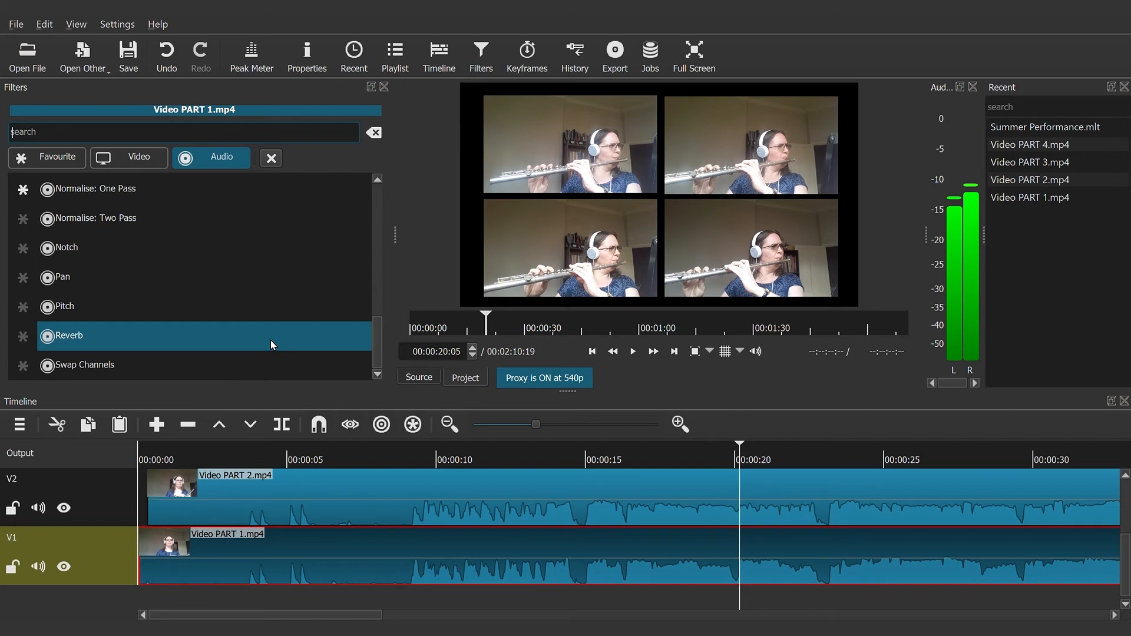
{"action": "left_click_drag", "start_coordinate": [376, 338], "coordinate": [376, 181]}
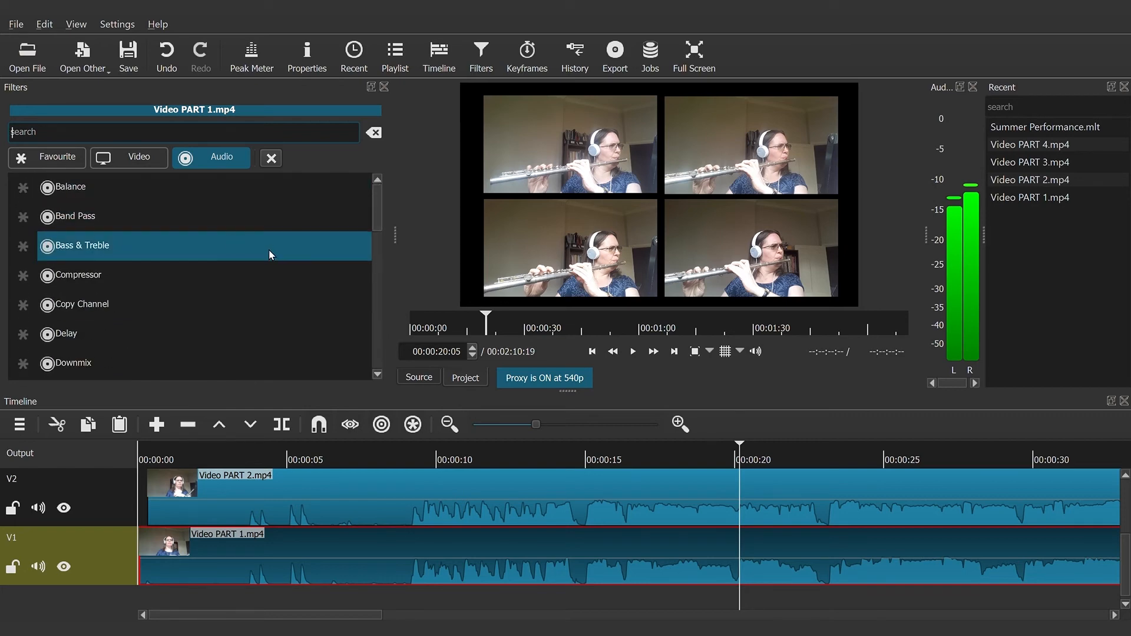
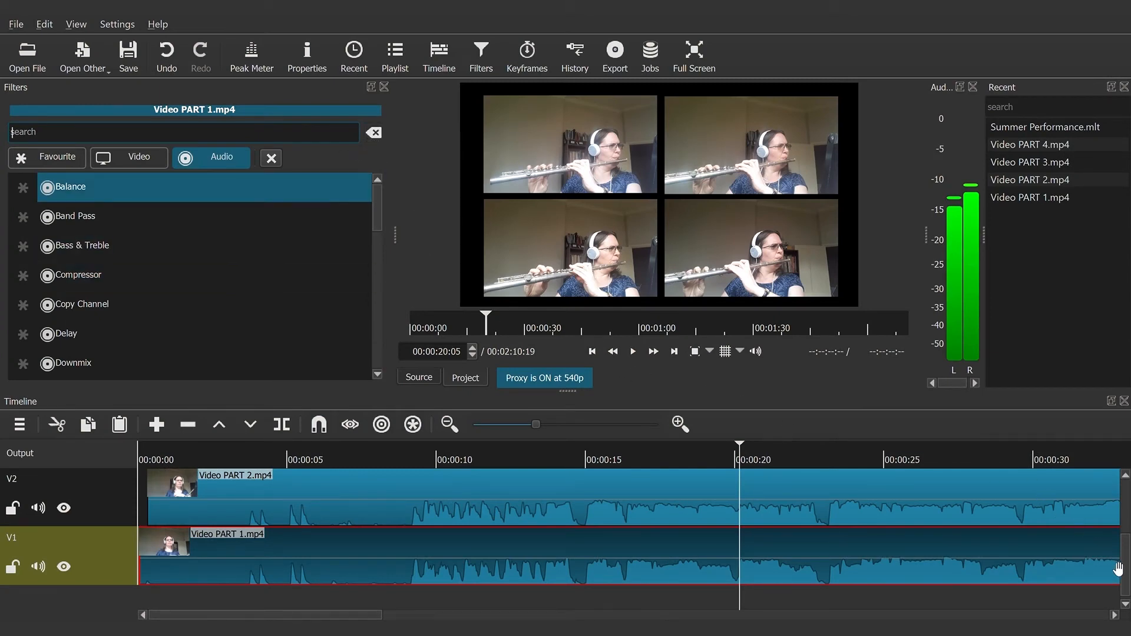
{"action": "left_click_drag", "start_coordinate": [1126, 577], "coordinate": [1128, 510]}
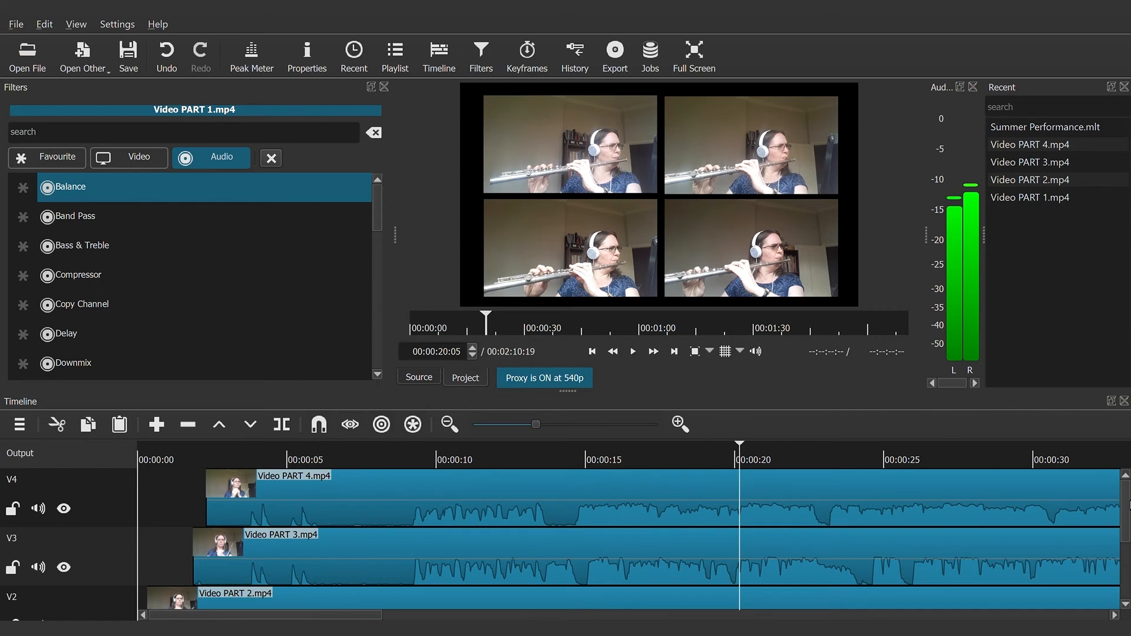
Step: Trim the silent starts of Video PART 4.mp4 on V4 and Video PART 3.mp4 on V3 so both begin at about 00:00:06
{"action": "left_click", "coordinate": [477, 527]}
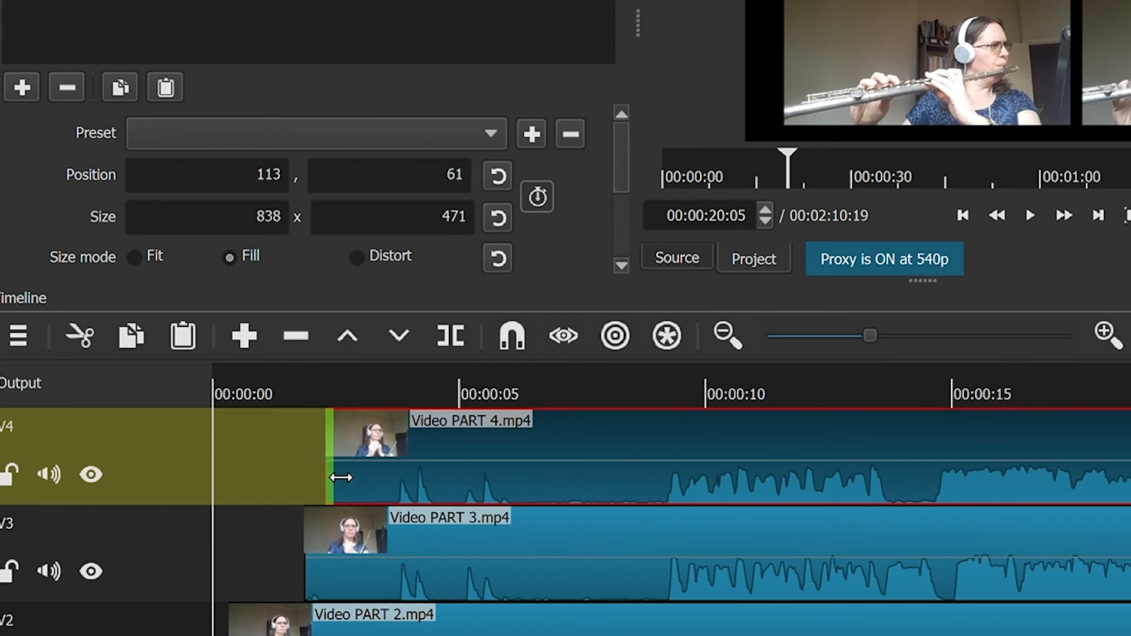
{"action": "left_click_drag", "start_coordinate": [341, 477], "coordinate": [553, 496]}
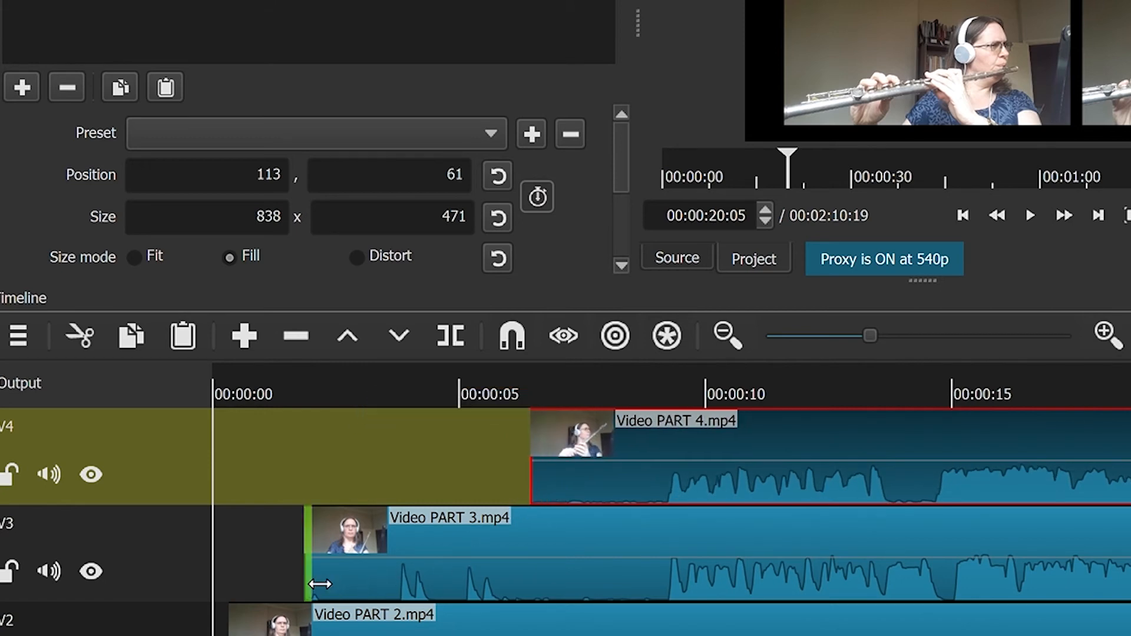
{"action": "left_click", "coordinate": [457, 588]}
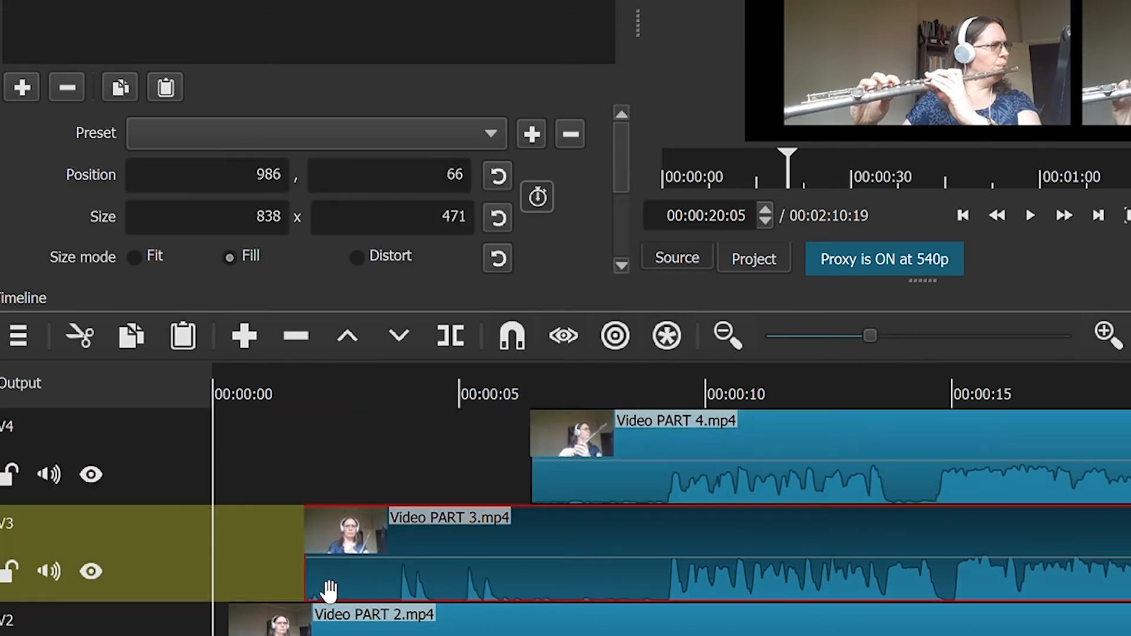
{"action": "left_click_drag", "start_coordinate": [319, 586], "coordinate": [561, 573]}
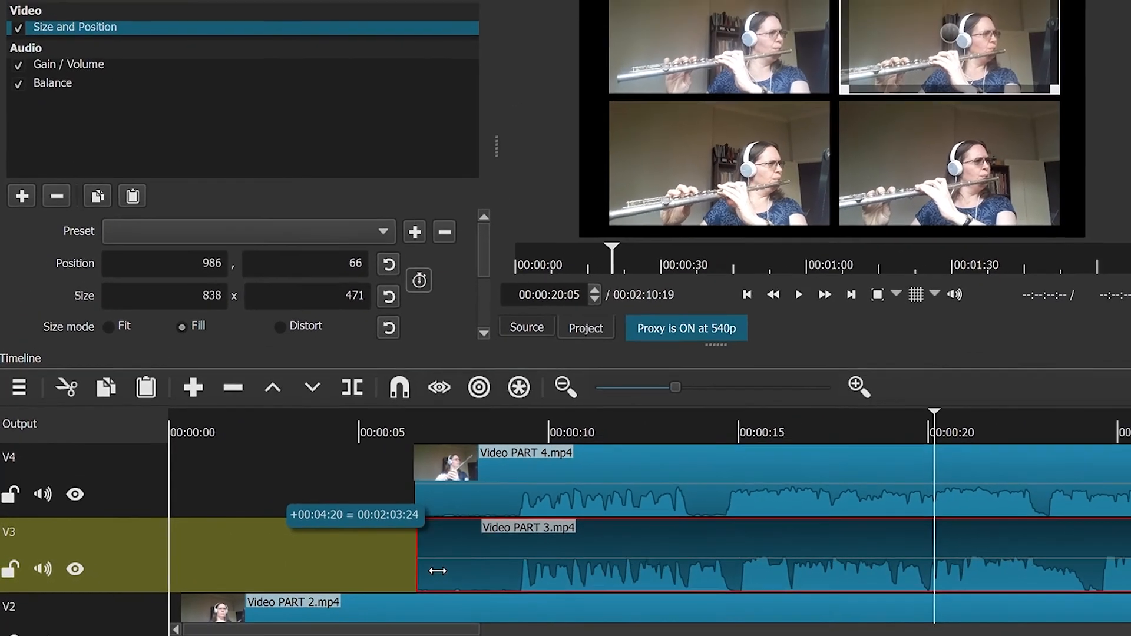
{"action": "left_click_drag", "start_coordinate": [437, 571], "coordinate": [438, 570]}
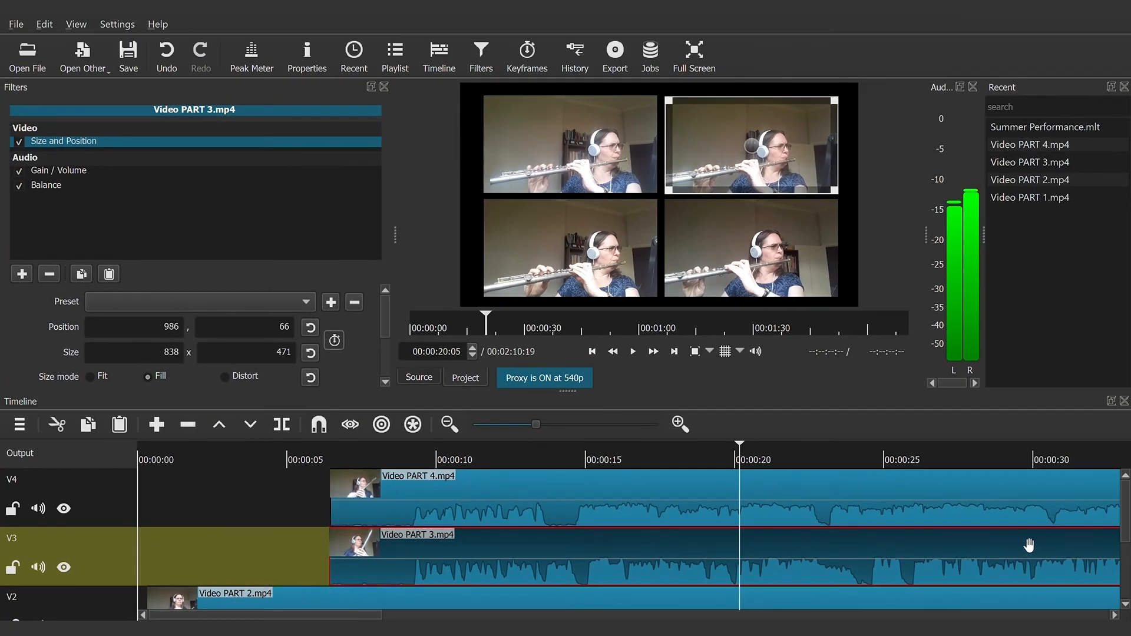
Step: Trim the starts of Video PART 2.mp4 on V2 and Video PART 1.mp4 on V1 to about 00:00:06, in line with the clips above
{"action": "left_click_drag", "start_coordinate": [1125, 527], "coordinate": [1121, 552]}
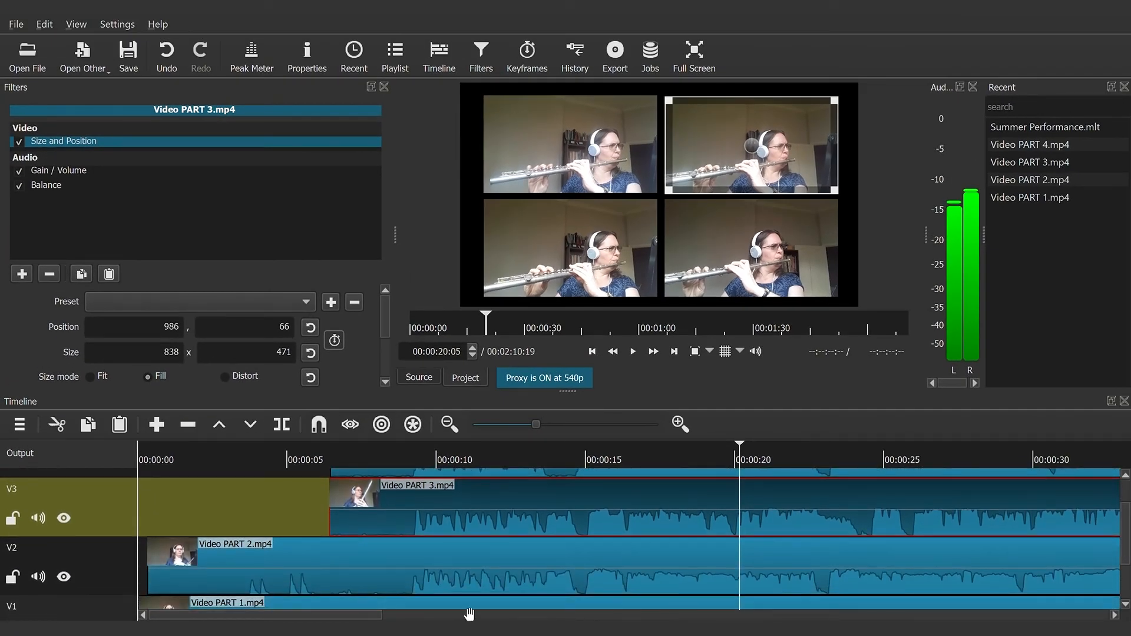
{"action": "left_click", "coordinate": [282, 588]}
{"action": "left_click_drag", "start_coordinate": [148, 589], "coordinate": [157, 589]}
{"action": "left_click_drag", "start_coordinate": [331, 583], "coordinate": [345, 583]}
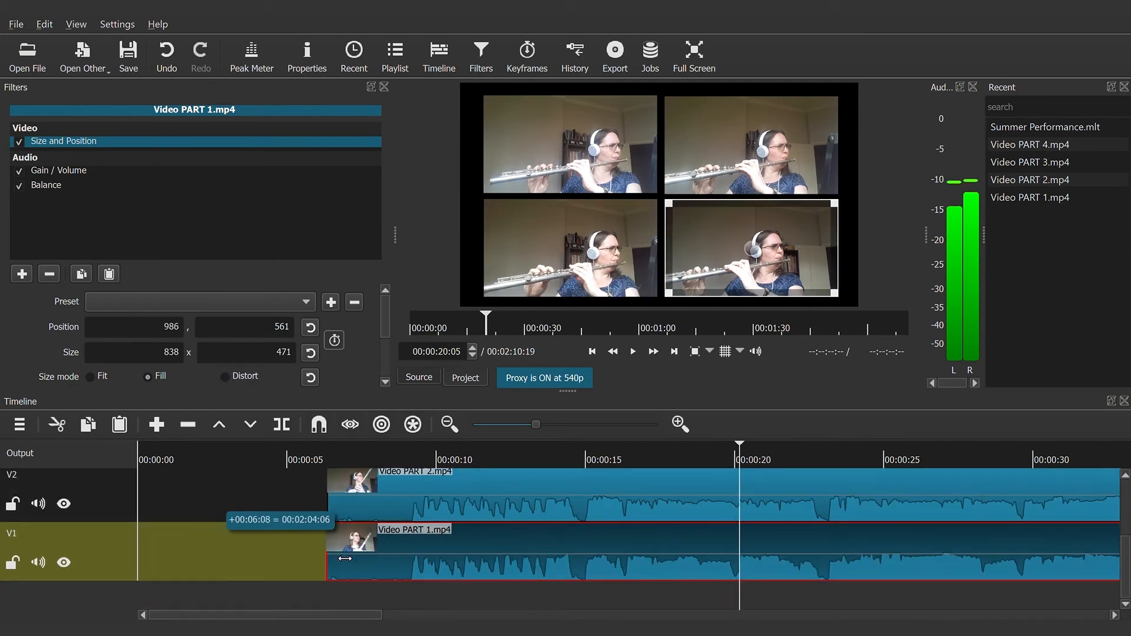
{"action": "left_click_drag", "start_coordinate": [345, 558], "coordinate": [345, 558]}
Step: Play the ending from about 00:02:07, and trim the ends of Video PART 1.mp4 and Video PART 2.mp4 to about 00:02:09
{"action": "left_click_drag", "start_coordinate": [336, 616], "coordinate": [1101, 618]}
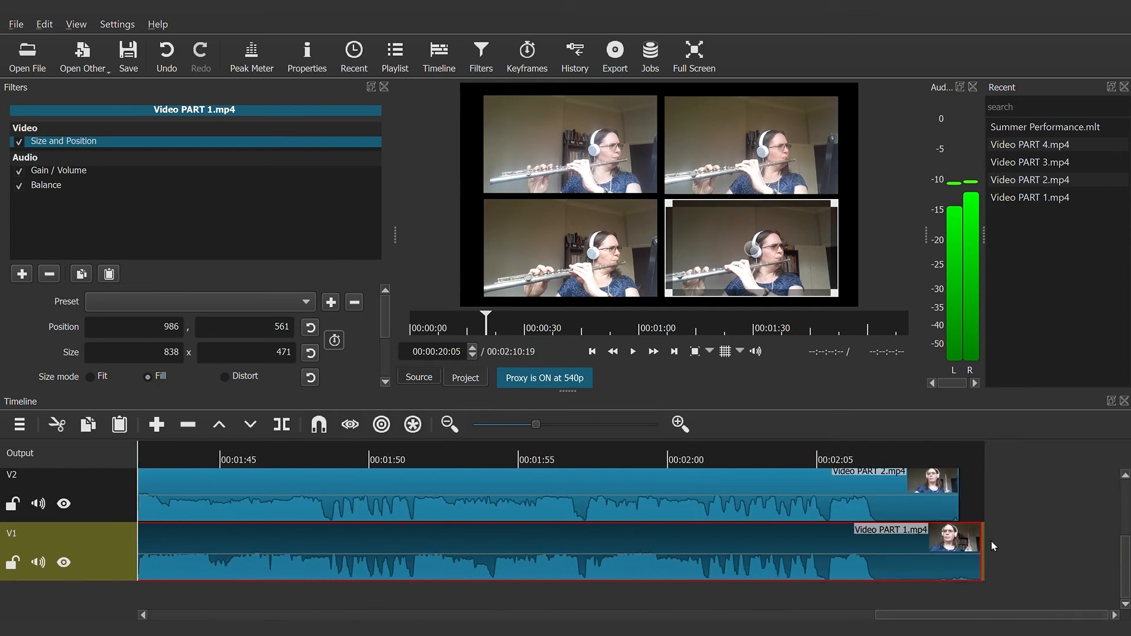
{"action": "left_click", "coordinate": [906, 461]}
{"action": "left_click_drag", "start_coordinate": [921, 454], "coordinate": [896, 454]}
{"action": "key", "text": "space"}
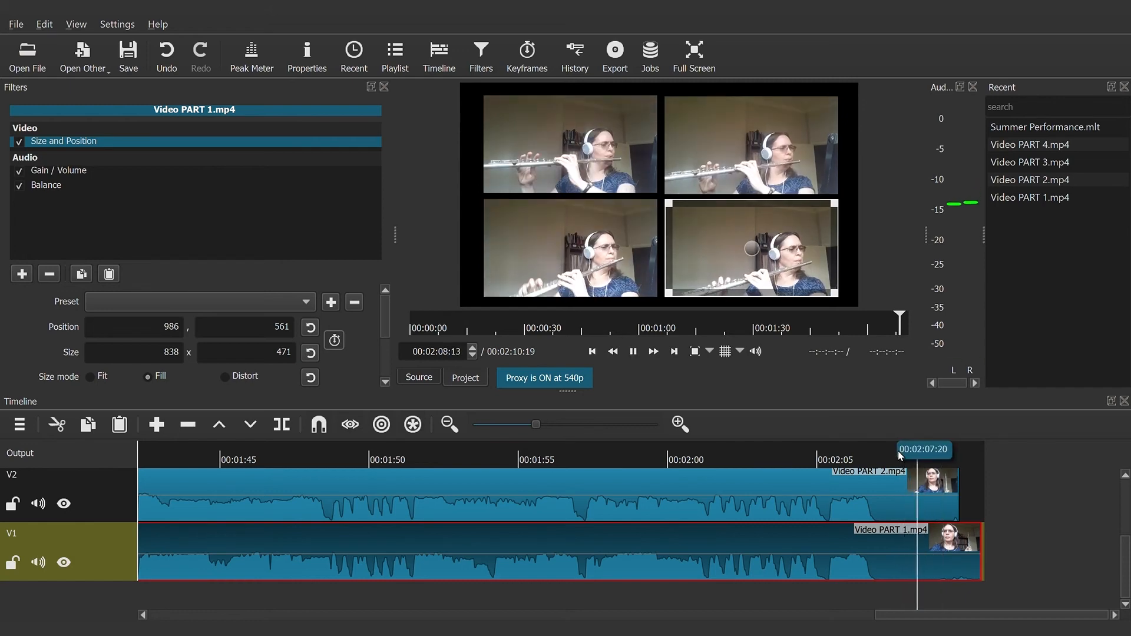
{"action": "key", "text": "space"}
{"action": "left_click_drag", "start_coordinate": [987, 555], "coordinate": [933, 548]}
{"action": "left_click_drag", "start_coordinate": [949, 500], "coordinate": [936, 500]}
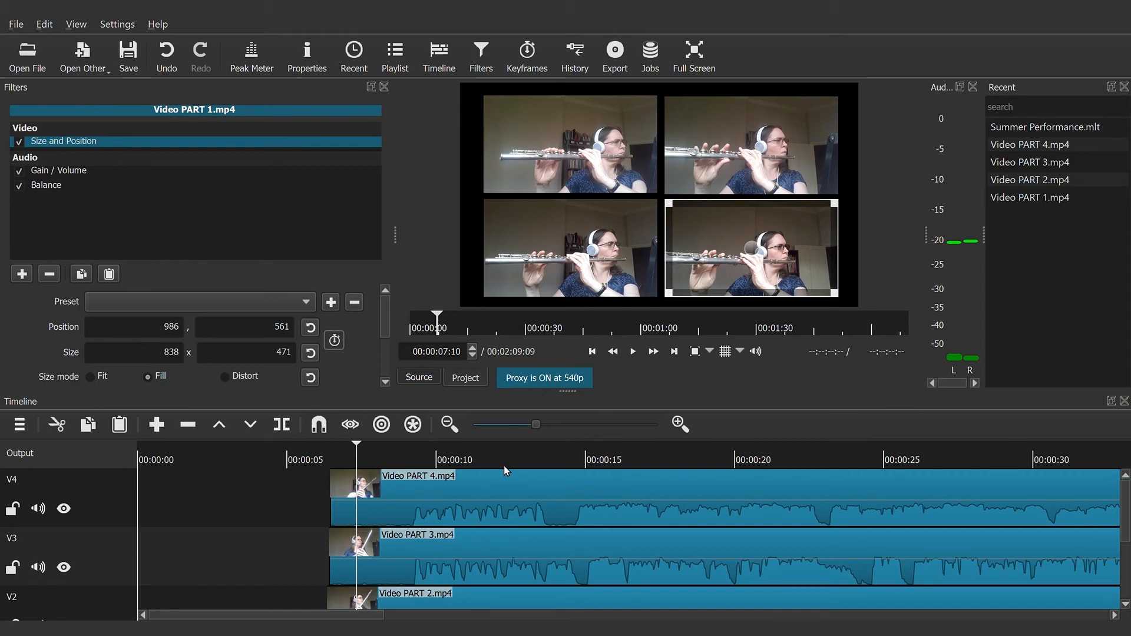
Step: Add the Fade In Audio filter to Video PART 4.mp4 on V4
{"action": "left_click", "coordinate": [489, 496]}
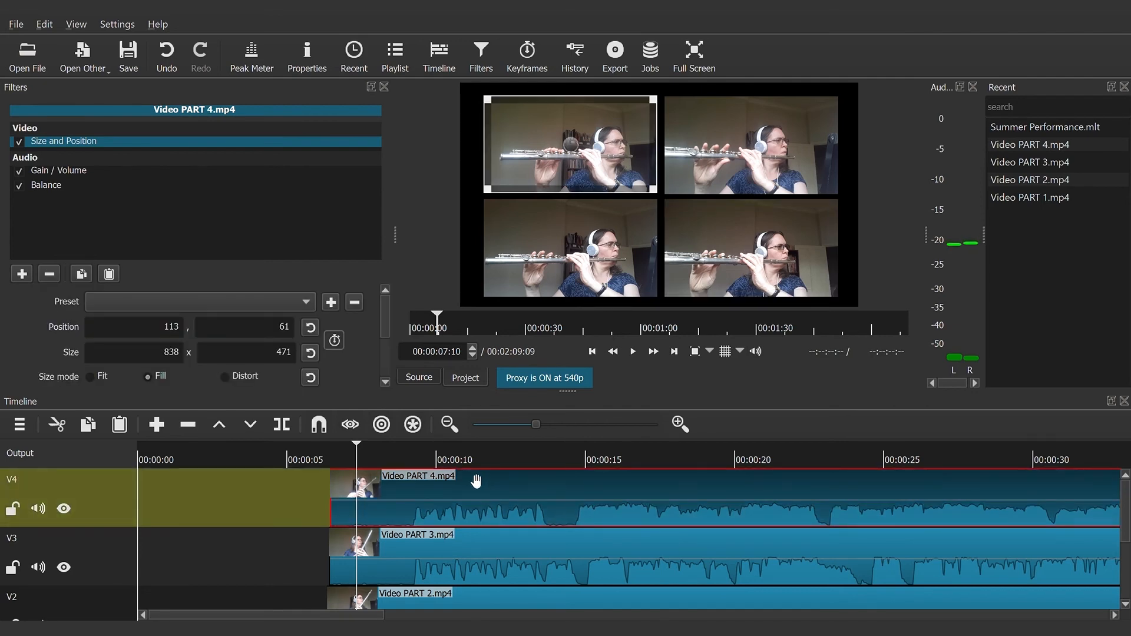
{"action": "left_click", "coordinate": [22, 273]}
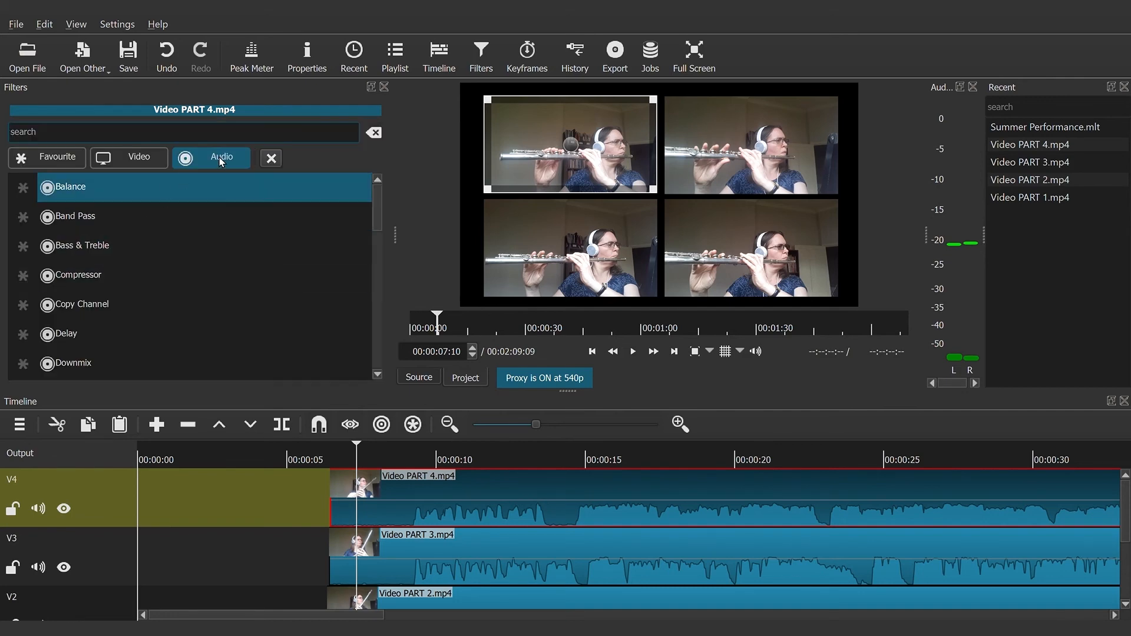
{"action": "left_click_drag", "start_coordinate": [375, 216], "coordinate": [380, 250]}
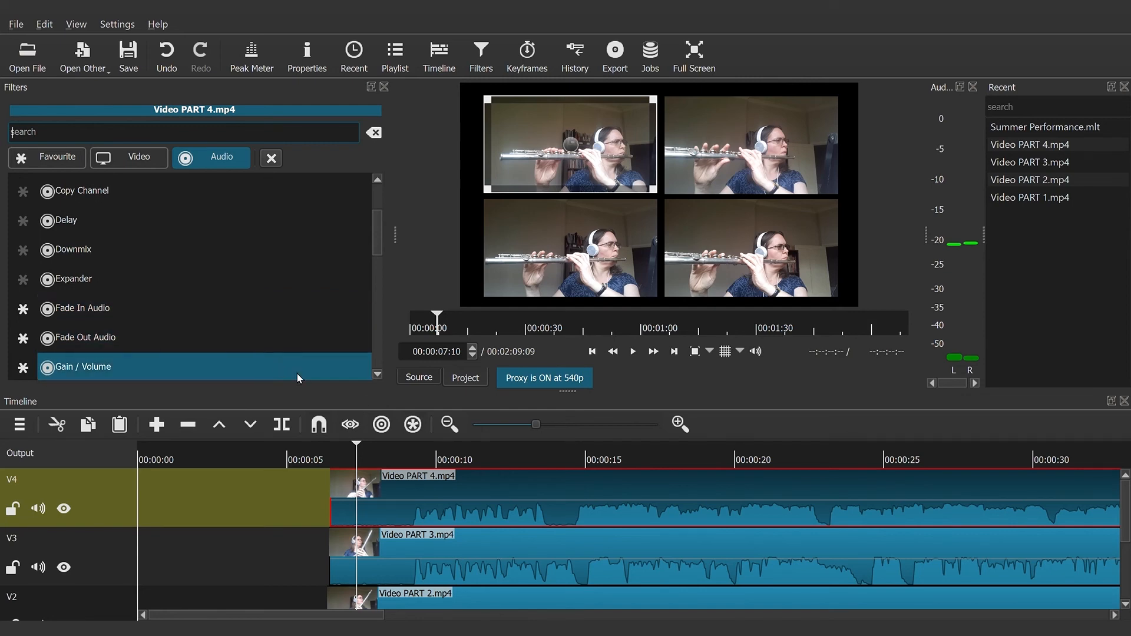
{"action": "scroll", "coordinate": [157, 292], "scroll_direction": "up", "scroll_amount": 1}
{"action": "left_click", "coordinate": [130, 355]}
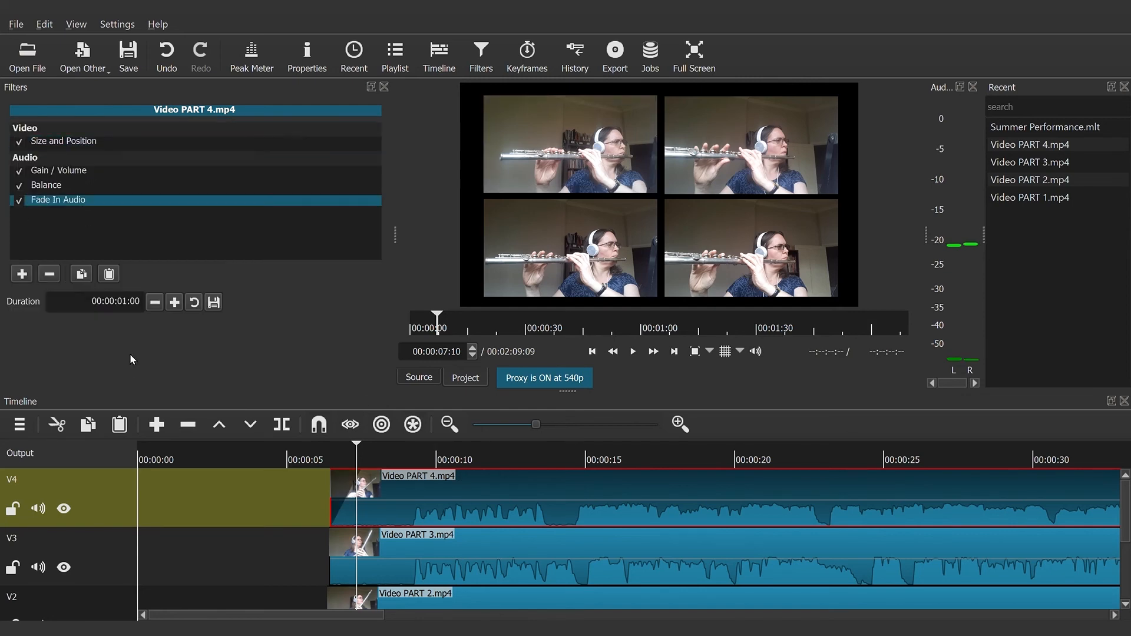
Step: Add the Fade Out Audio filter to Video PART 4.mp4, open its Fade In Audio duration, and select Video PART 3.mp4
{"action": "left_click", "coordinate": [21, 274]}
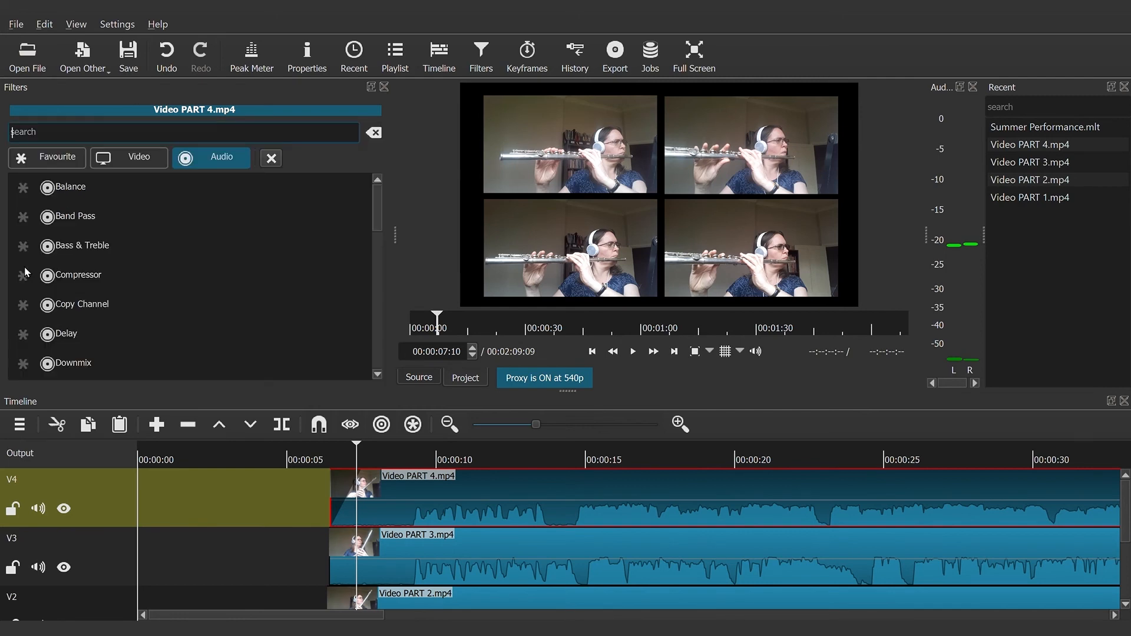
{"action": "scroll", "coordinate": [375, 235], "scroll_direction": "down", "scroll_amount": 1}
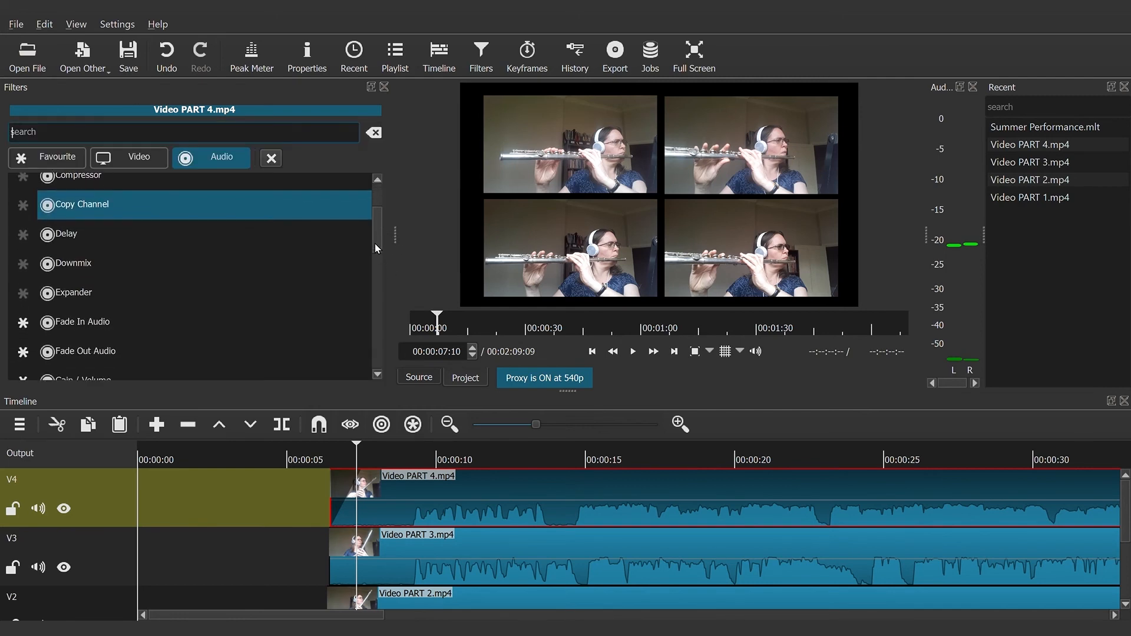
{"action": "left_click", "coordinate": [230, 334]}
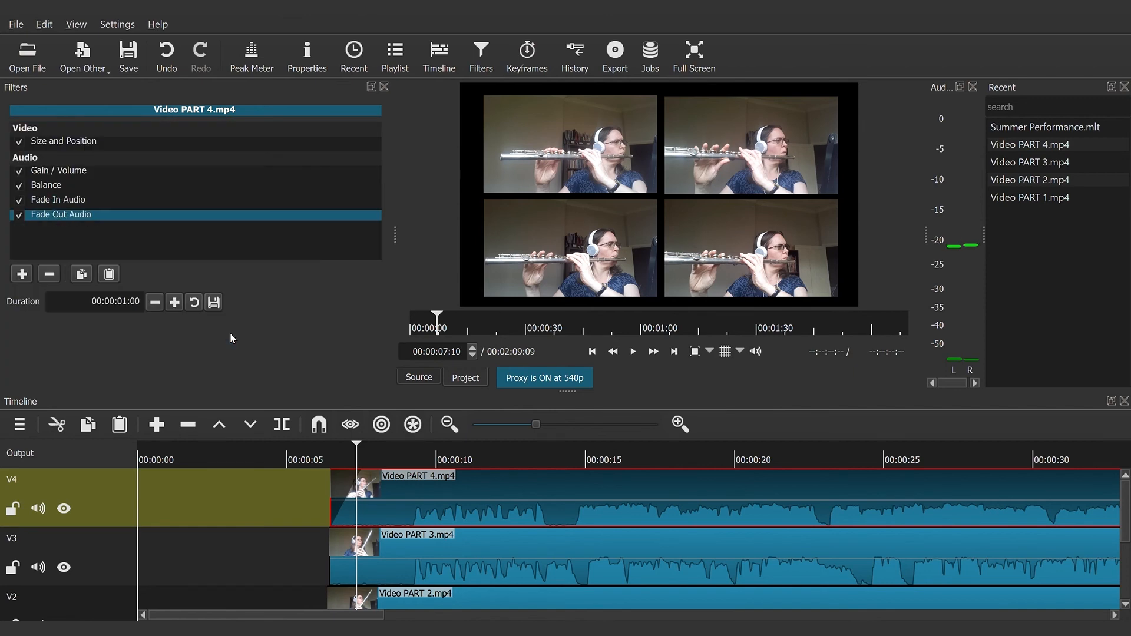
{"action": "left_click", "coordinate": [84, 204]}
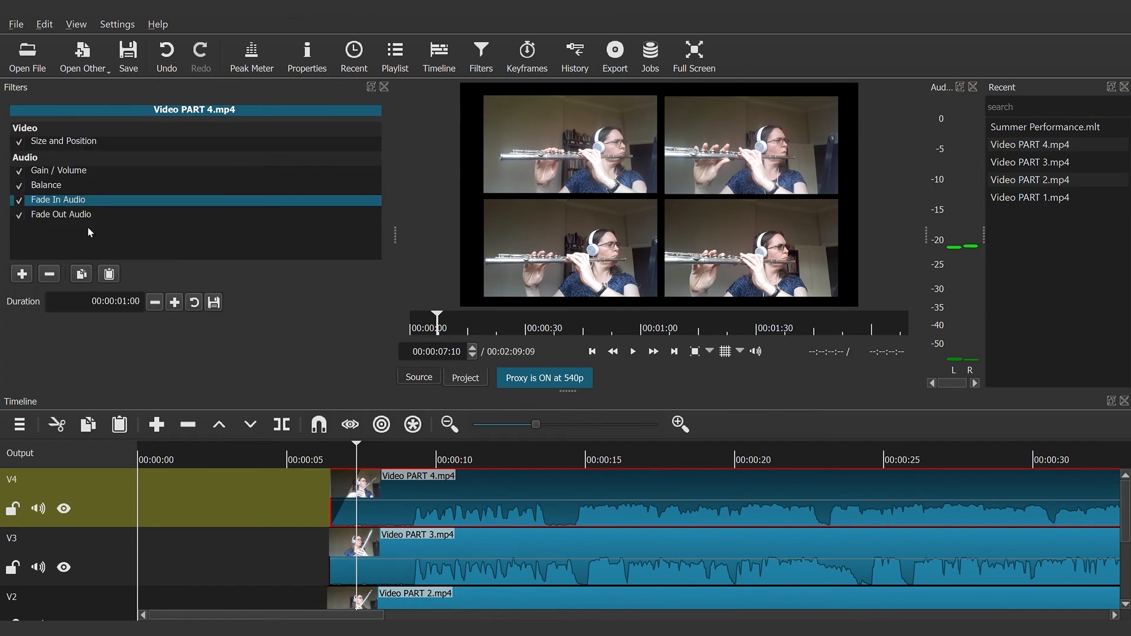
{"action": "double_click", "coordinate": [134, 311]}
{"action": "left_click", "coordinate": [389, 572]}
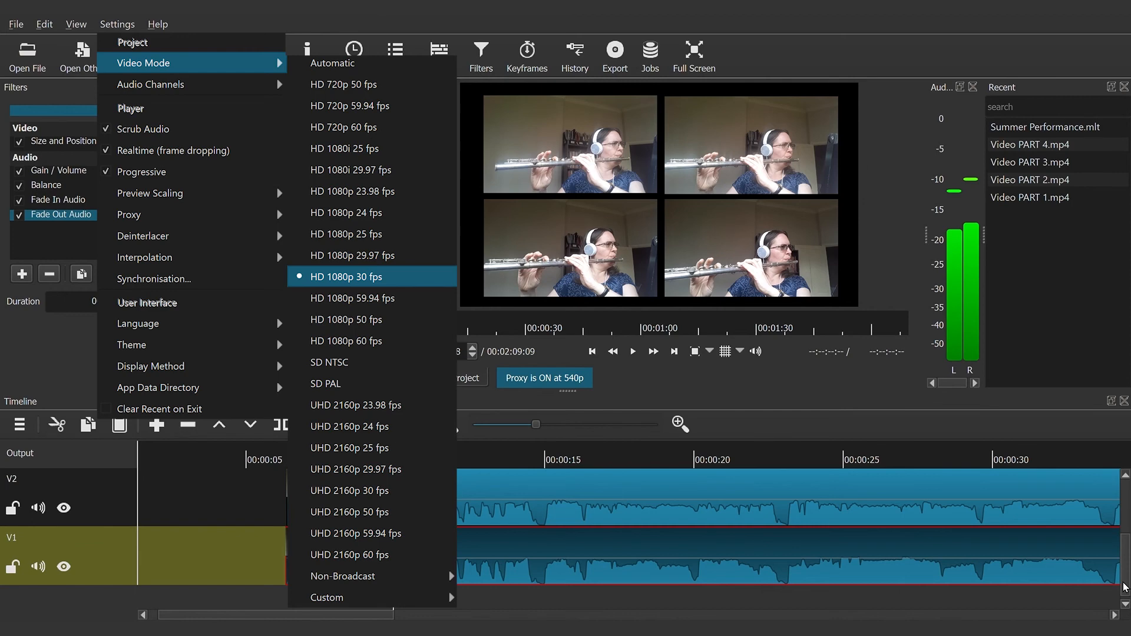
Step: Close the video mode list and open White Box.jpg from the RAW FILES folder
{"action": "left_click", "coordinate": [1123, 587]}
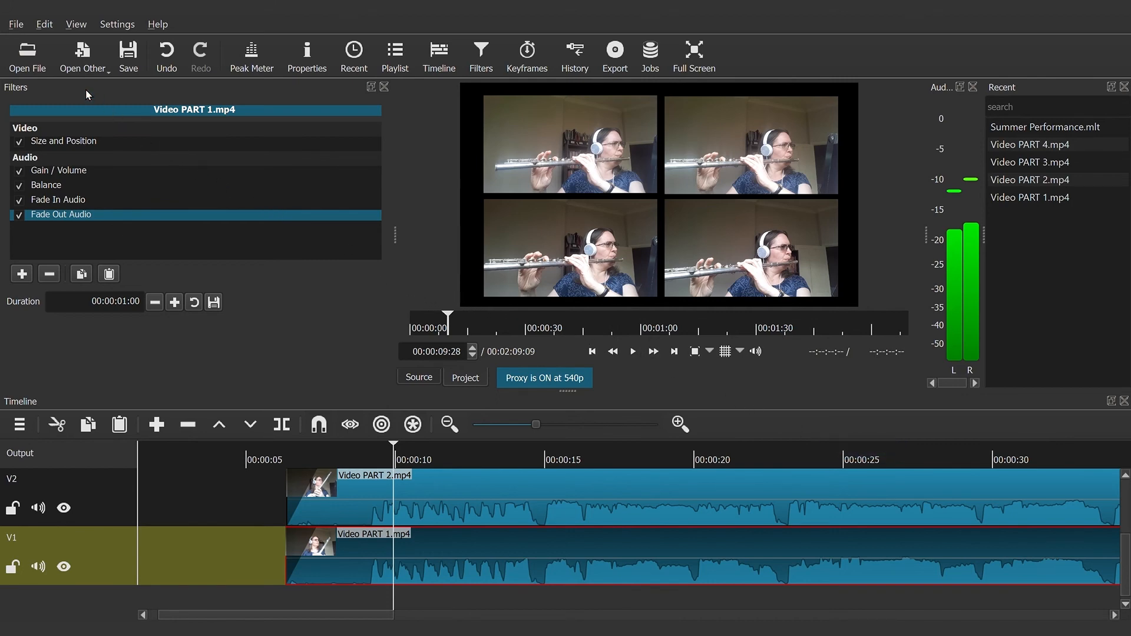
{"action": "left_click", "coordinate": [42, 47]}
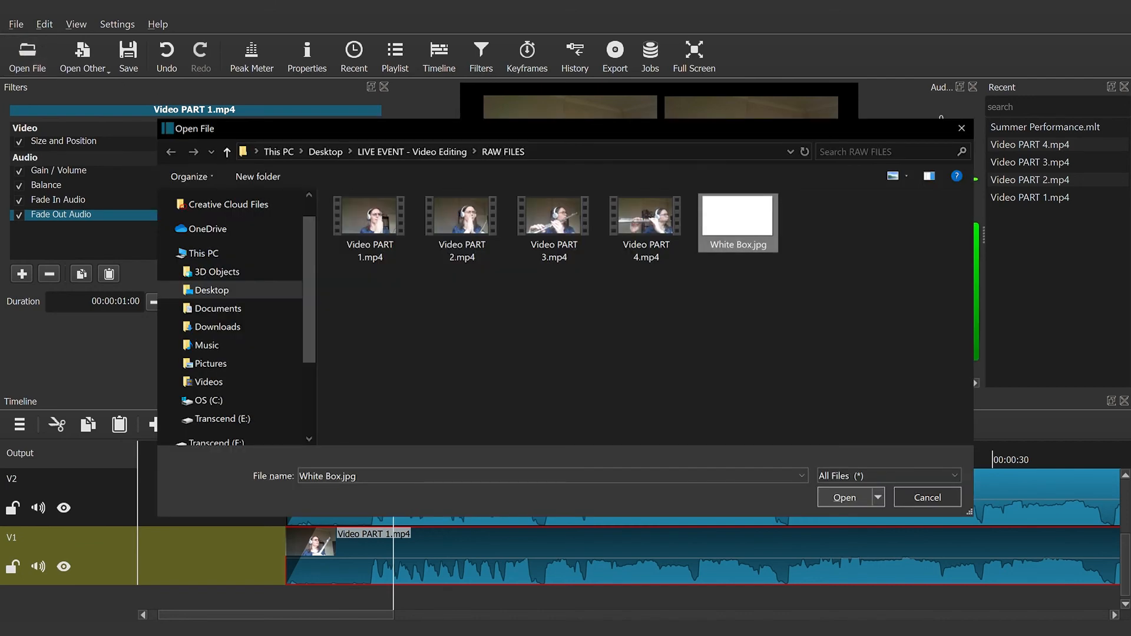
{"action": "key", "text": "Return"}
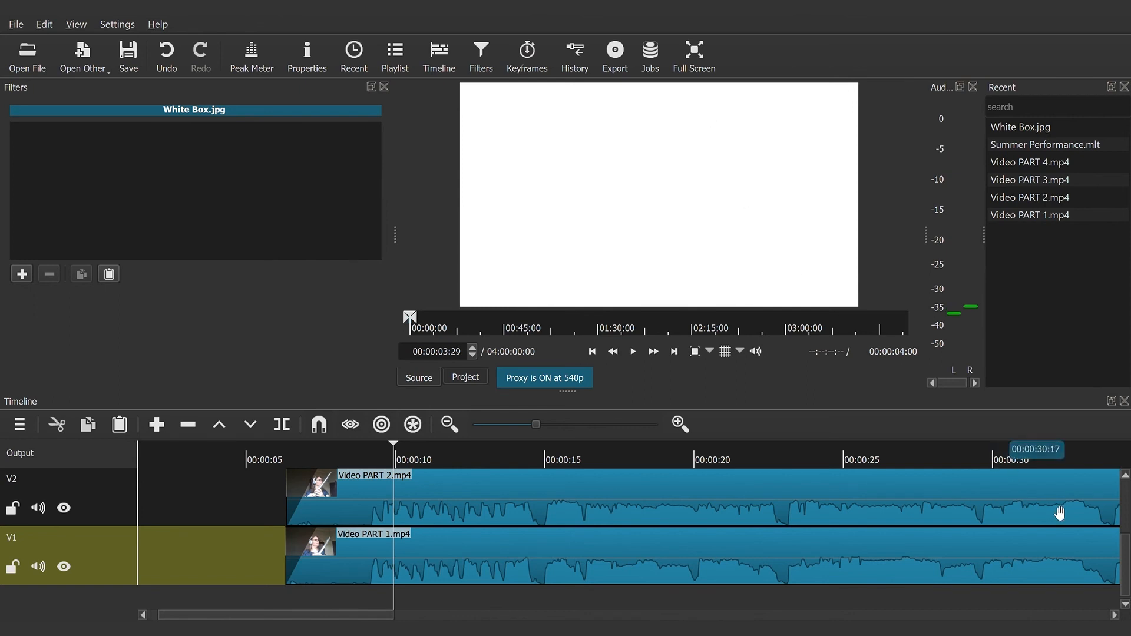
Step: Add a video track above V4 and place White Box.jpg at the start of it
{"action": "scroll", "coordinate": [918, 501], "scroll_direction": "up", "scroll_amount": 3}
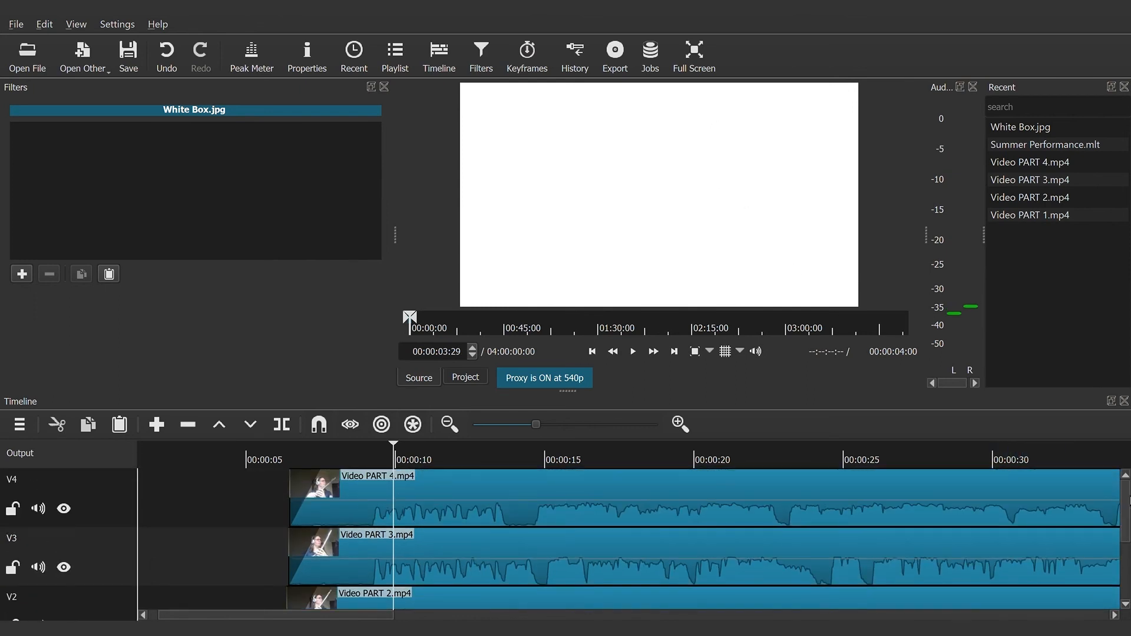
{"action": "left_click", "coordinate": [19, 425]}
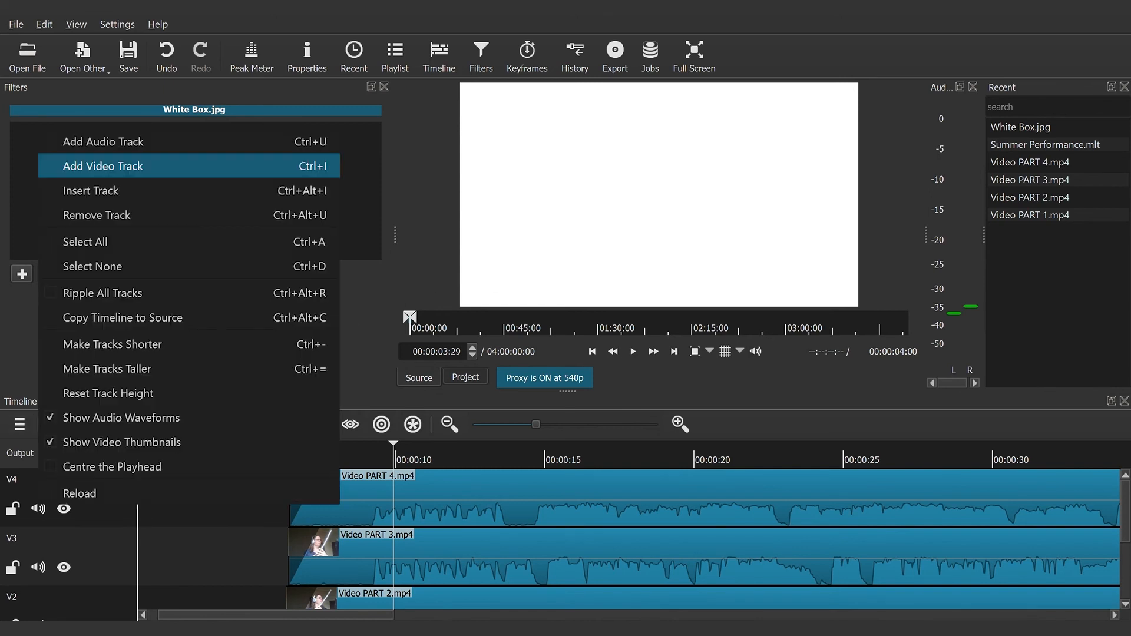
{"action": "left_click", "coordinate": [103, 166]}
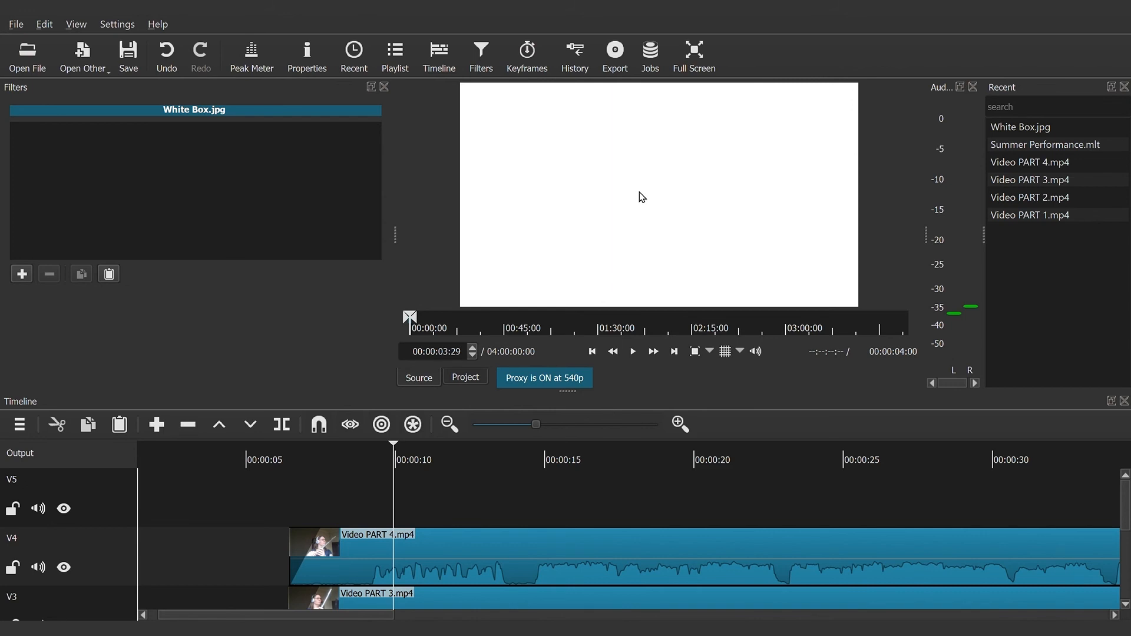
{"action": "left_click_drag", "start_coordinate": [639, 196], "coordinate": [140, 485]}
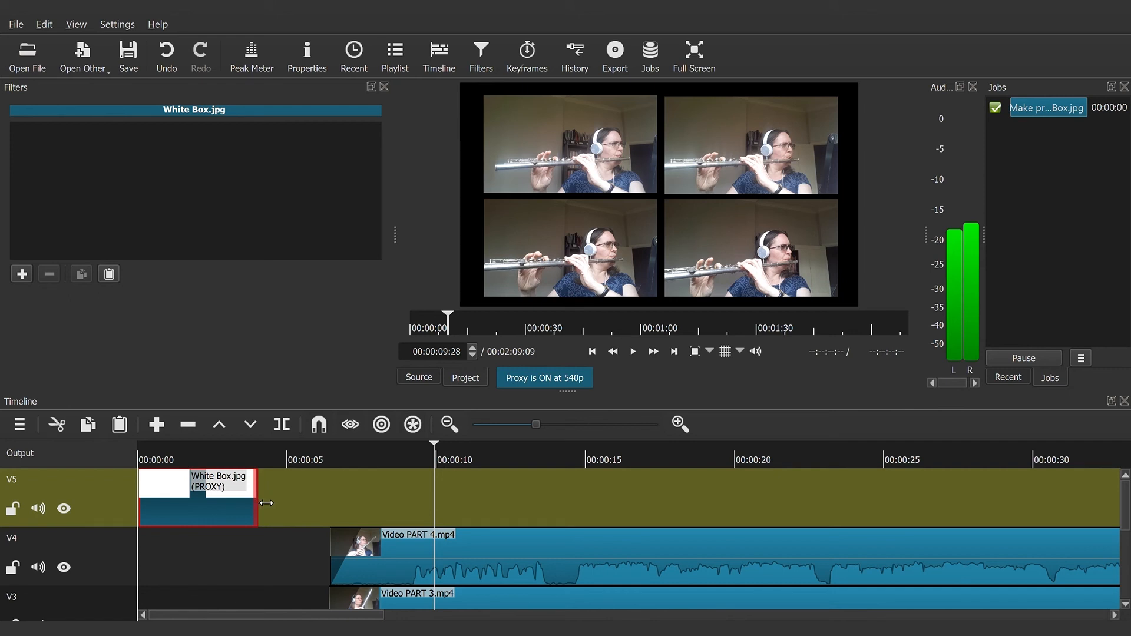
Step: Extend White Box.jpg on V5 to about 5 seconds and move it so it overlaps the start of Video PART 4.mp4 by about 1 second
{"action": "left_click_drag", "start_coordinate": [263, 502], "coordinate": [303, 499]}
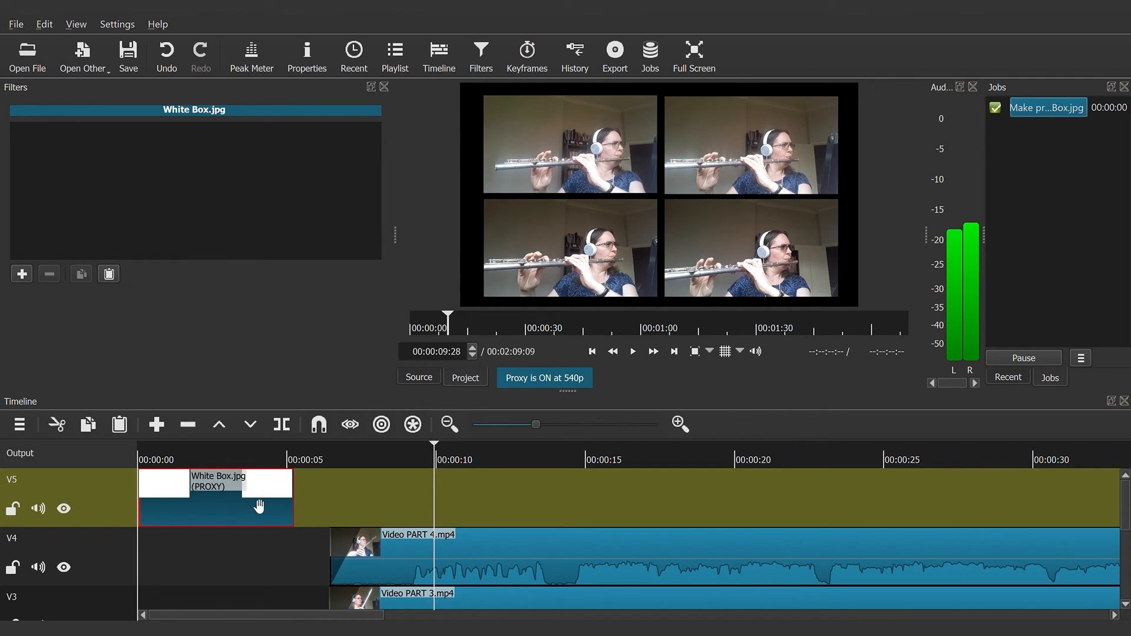
{"action": "left_click_drag", "start_coordinate": [265, 505], "coordinate": [331, 508]}
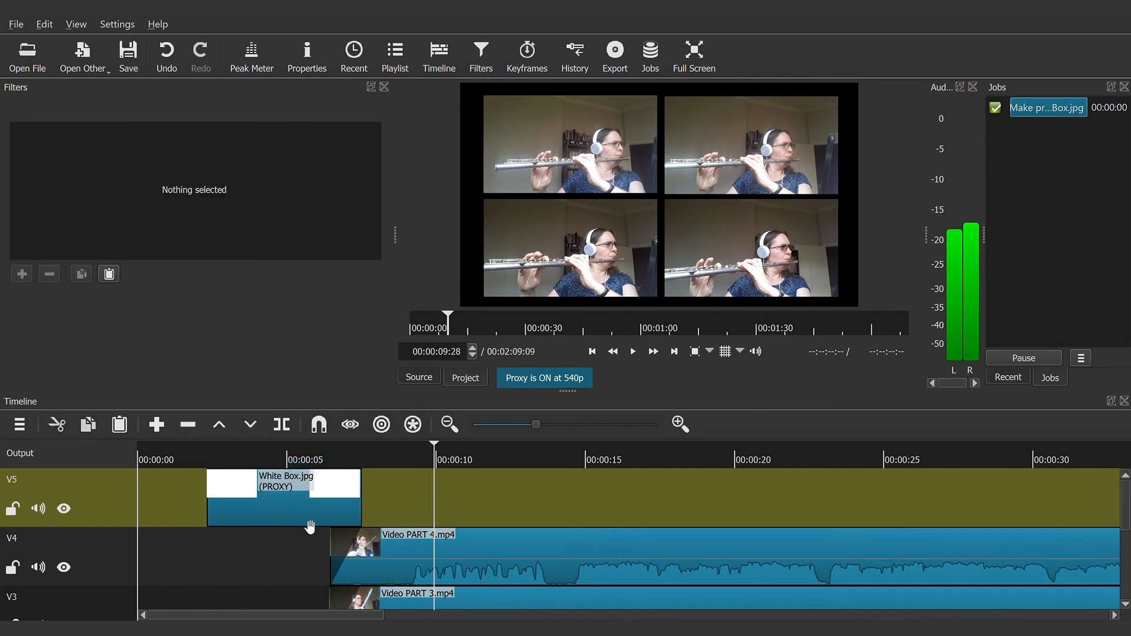
Step: Select all clips on the timeline and move them earlier together so White Box.jpg starts at 00:00:00
{"action": "mouse_move", "coordinate": [368, 542]}
{"action": "key", "text": "ctrl+a"}
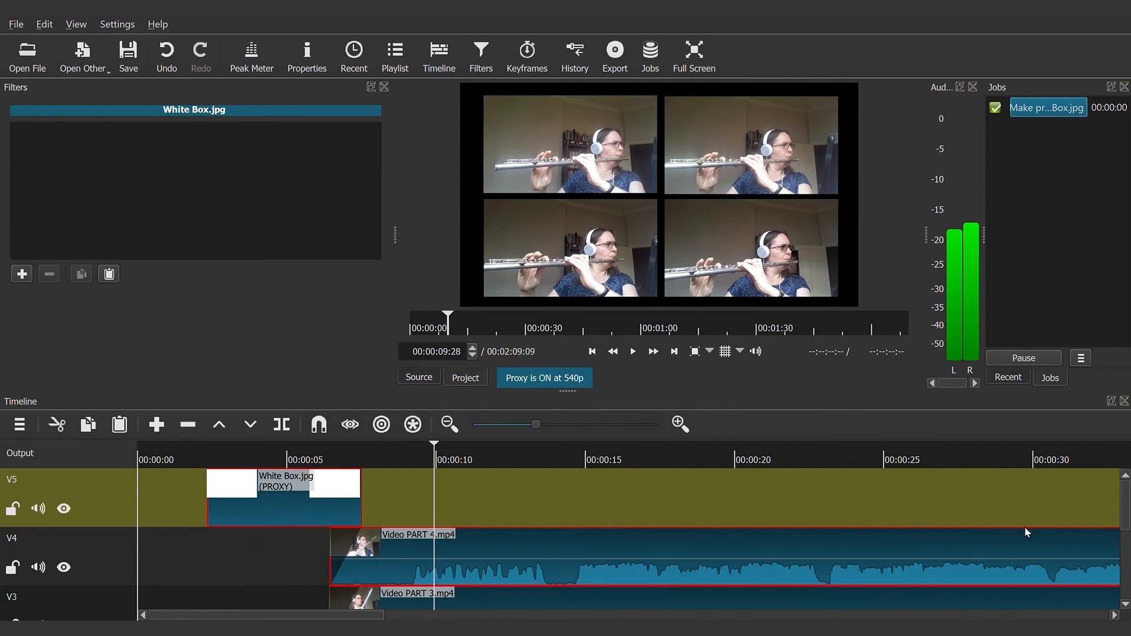
{"action": "left_click_drag", "start_coordinate": [302, 516], "coordinate": [274, 516]}
{"action": "left_click_drag", "start_coordinate": [253, 513], "coordinate": [191, 505]}
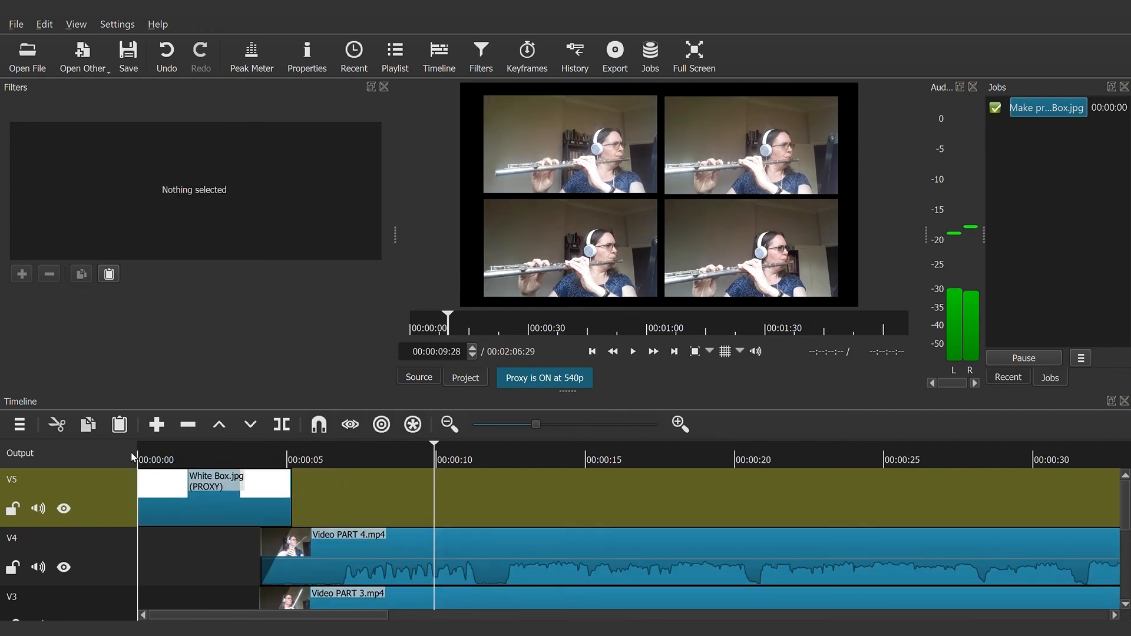
Step: Play the project from the start to check the change from White Box.jpg to the videos, and return the playhead to about 00:00:02
{"action": "left_click", "coordinate": [133, 457]}
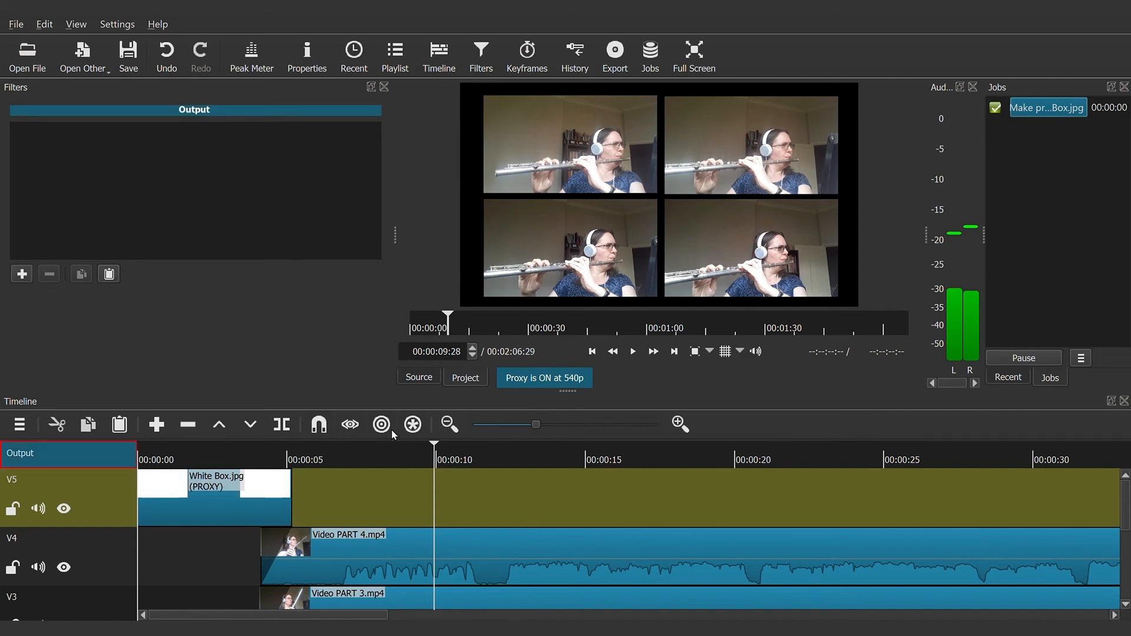
{"action": "left_click_drag", "start_coordinate": [377, 456], "coordinate": [120, 467]}
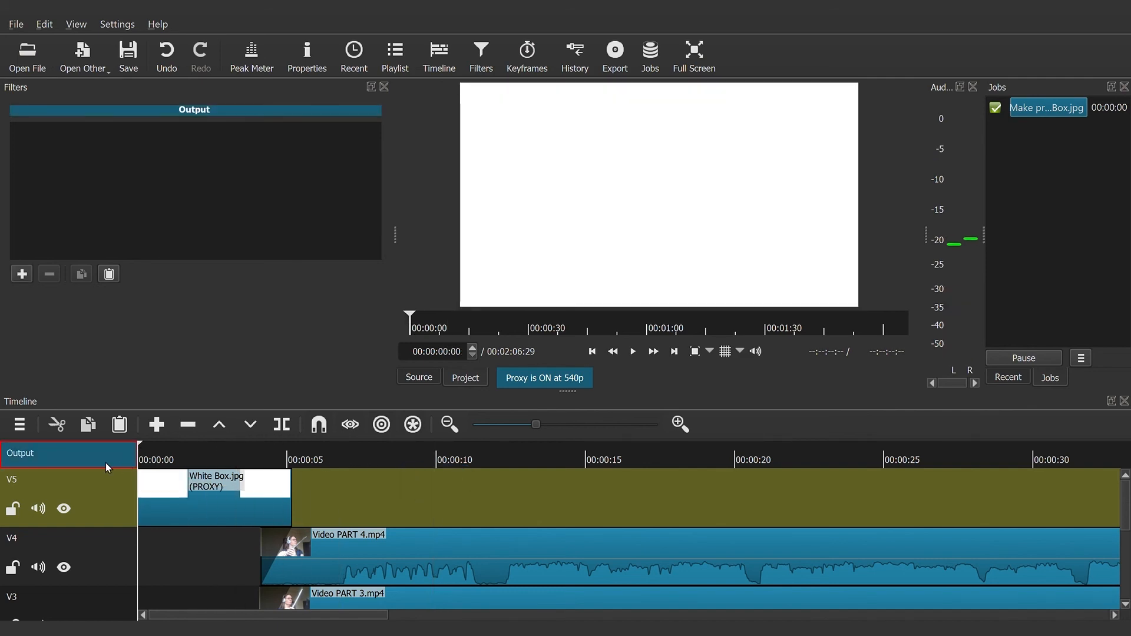
{"action": "key", "text": "space"}
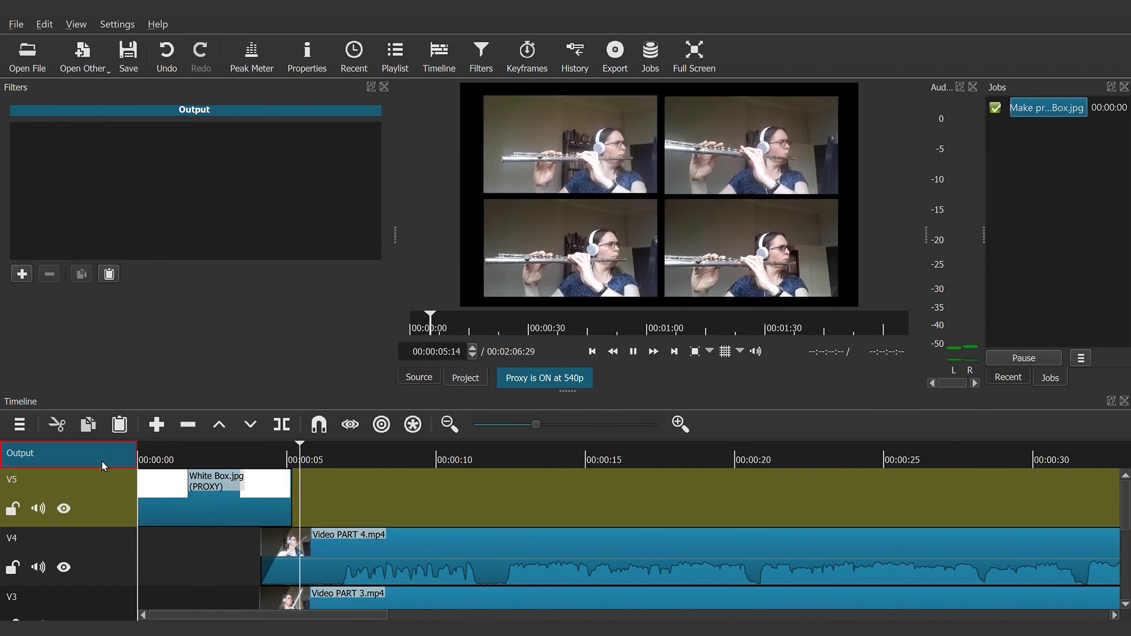
{"action": "key", "text": "space"}
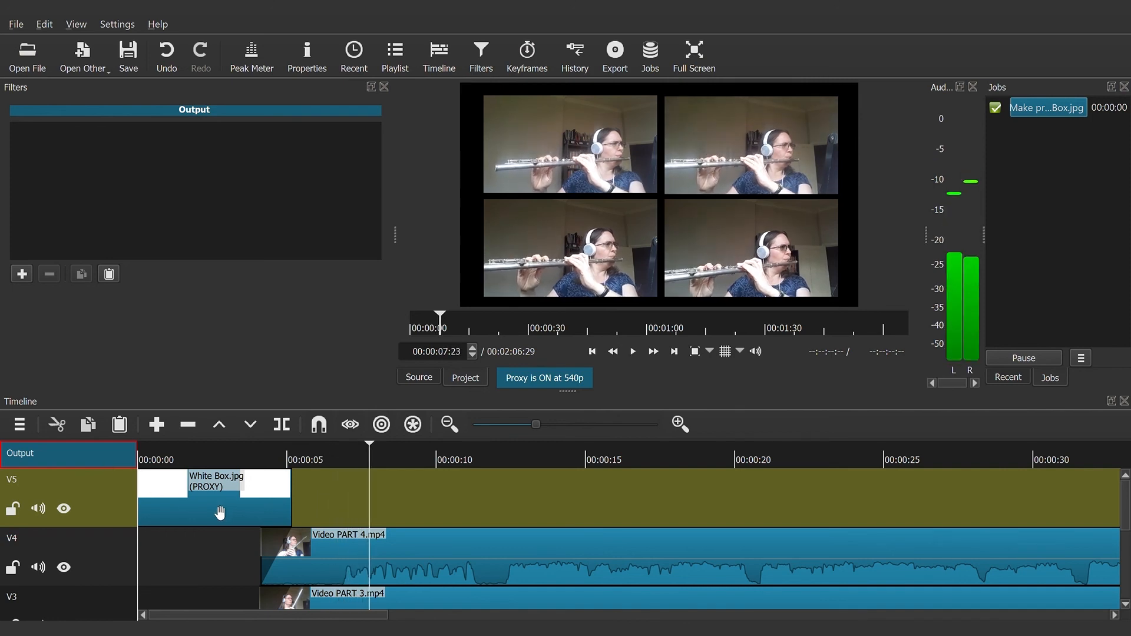
{"action": "left_click", "coordinate": [223, 461]}
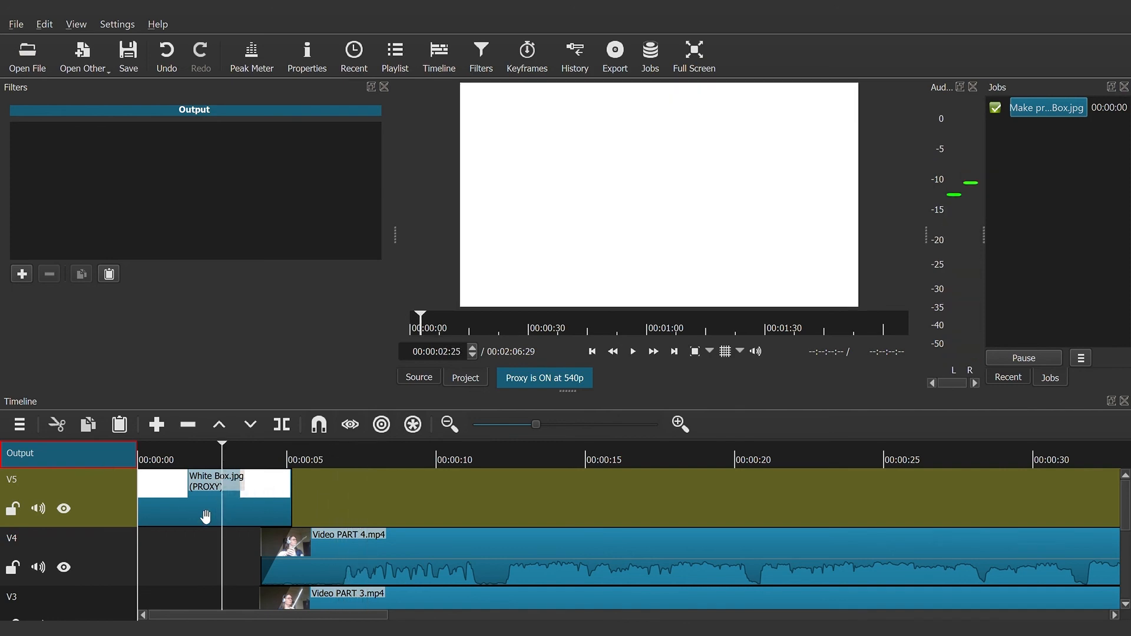
Step: Add a Text: Simple video filter to White Box.jpg on V5
{"action": "left_click", "coordinate": [206, 517]}
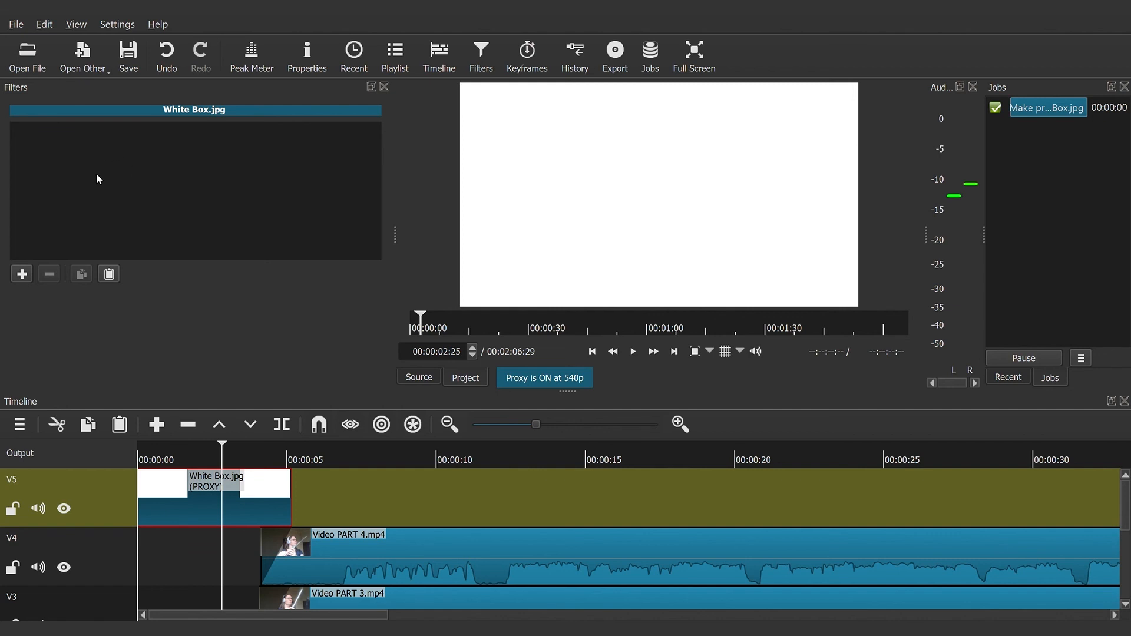
{"action": "left_click", "coordinate": [22, 274]}
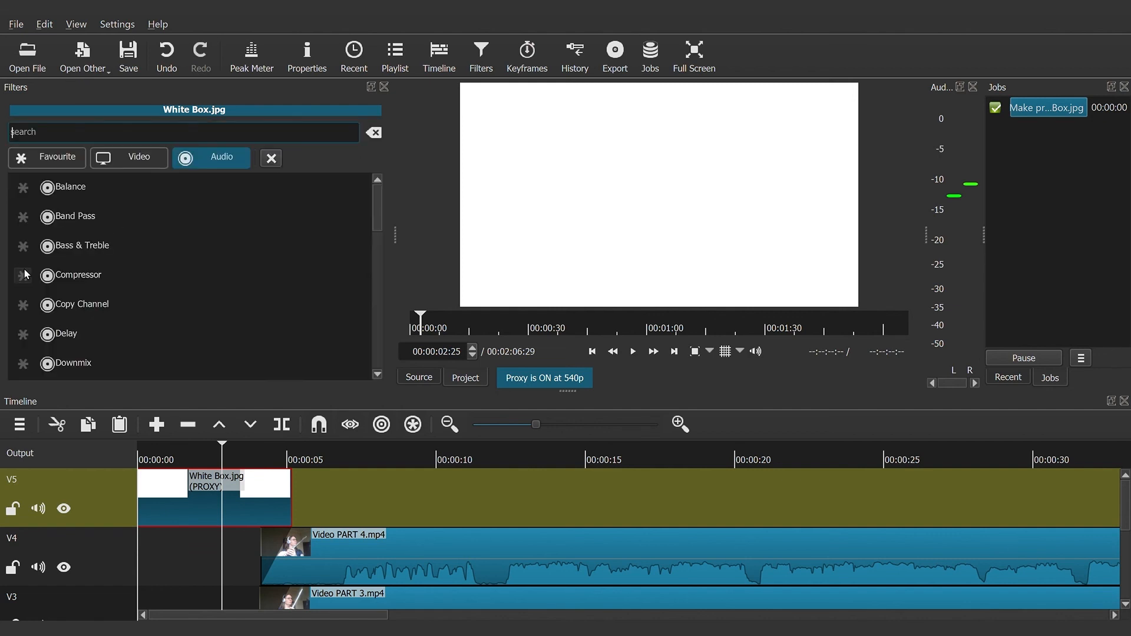
{"action": "scroll", "coordinate": [35, 253], "scroll_direction": "down", "scroll_amount": 3}
{"action": "left_click", "coordinate": [146, 158]}
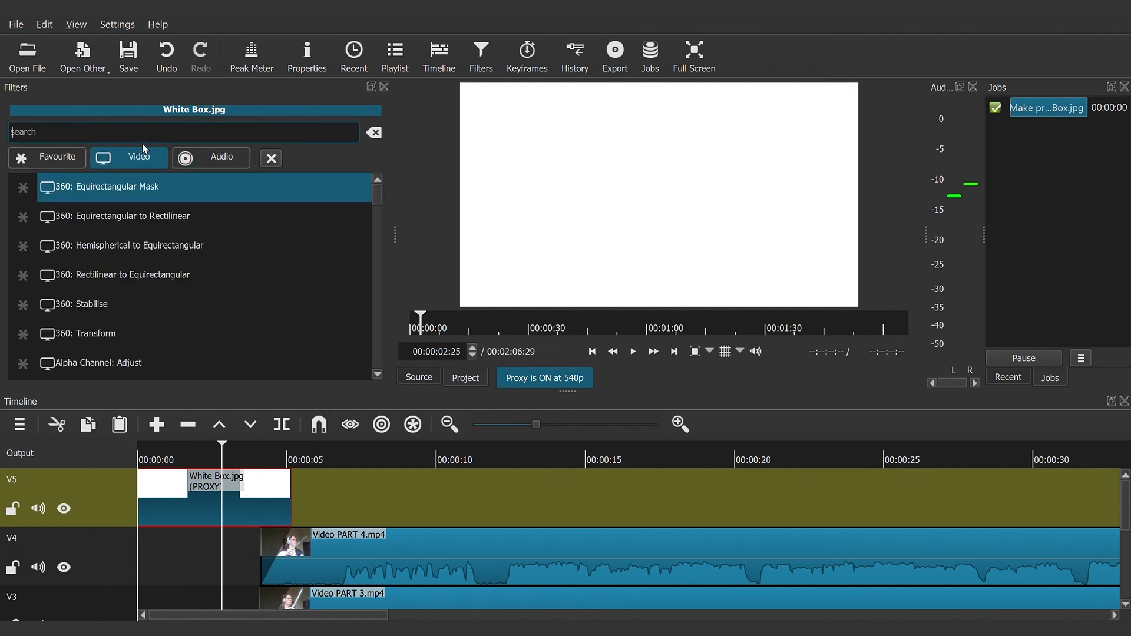
{"action": "left_click_drag", "start_coordinate": [377, 202], "coordinate": [352, 346]}
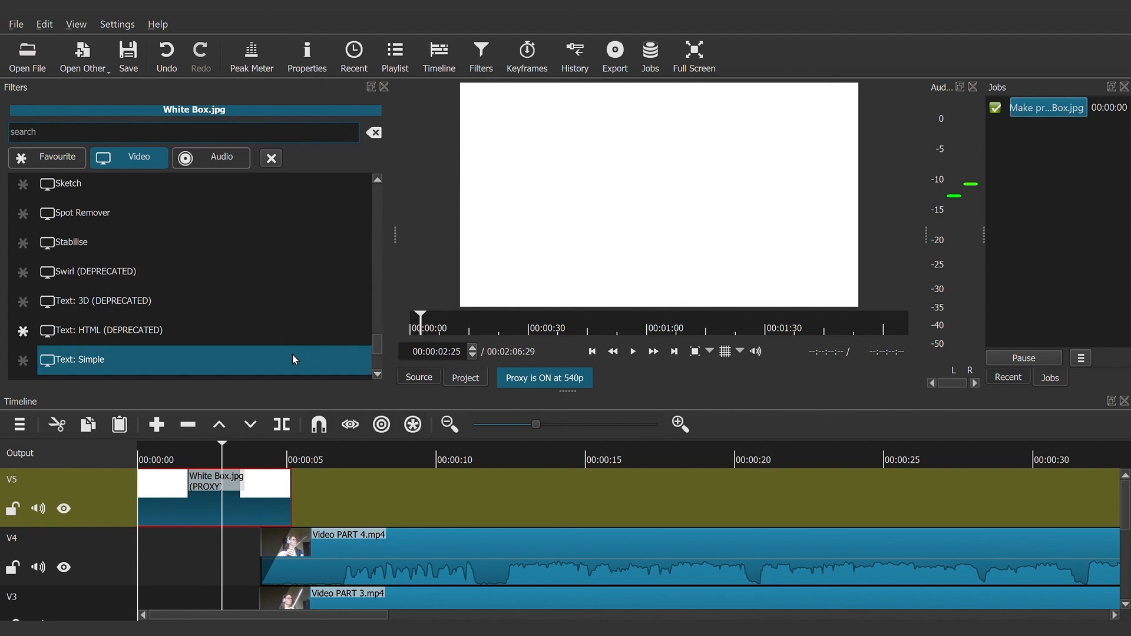
{"action": "left_click", "coordinate": [295, 359]}
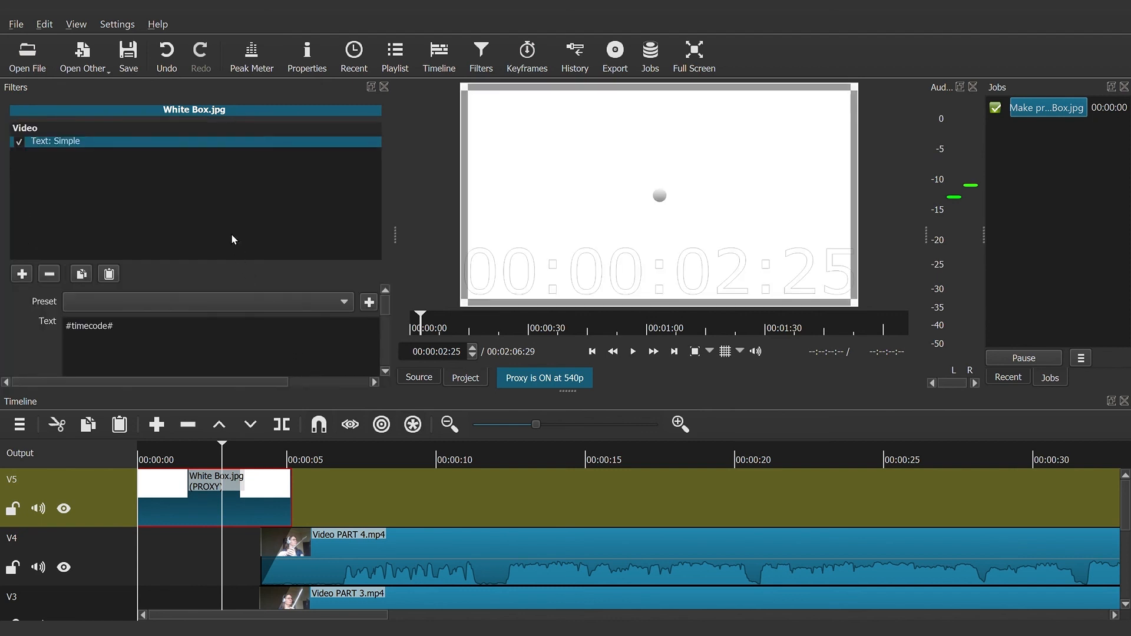
Step: Replace the timecode placeholder in the text filter with the title "Summer Performance"
{"action": "scroll", "coordinate": [384, 306], "scroll_direction": "down", "scroll_amount": 3}
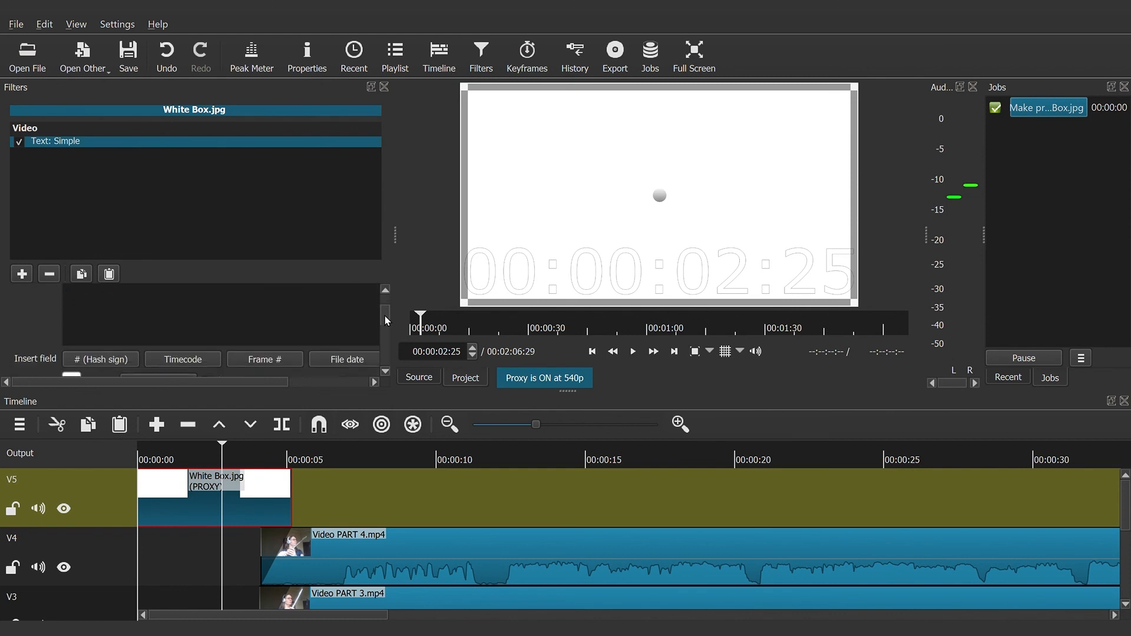
{"action": "scroll", "coordinate": [380, 309], "scroll_direction": "up", "scroll_amount": 3}
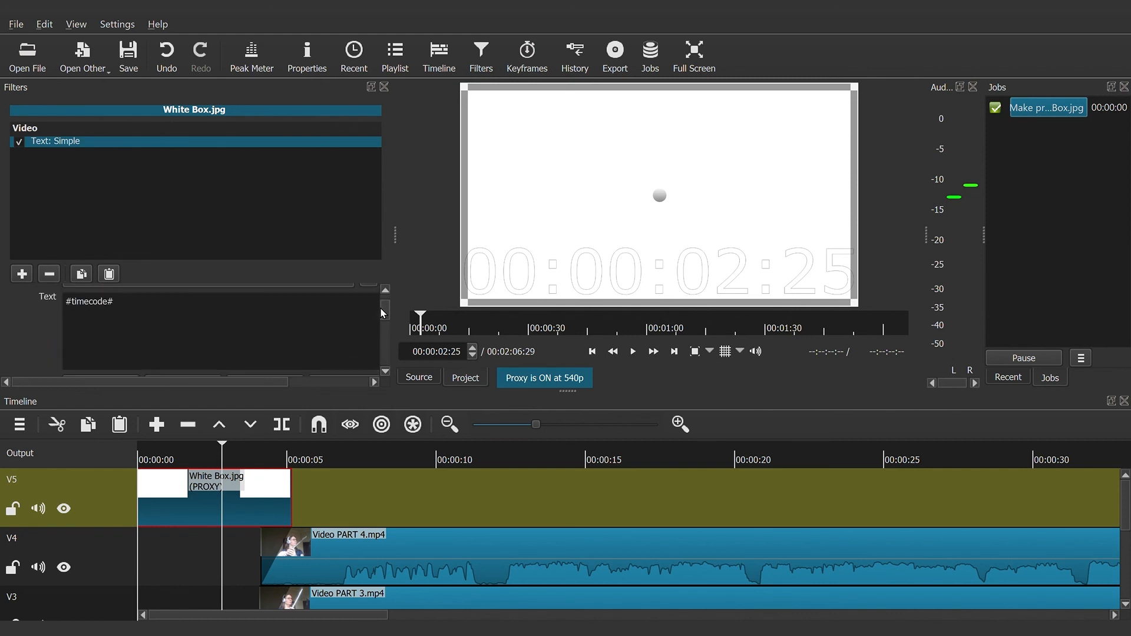
{"action": "double_click", "coordinate": [110, 314]}
{"action": "left_click", "coordinate": [136, 319]}
{"action": "left_click_drag", "start_coordinate": [134, 319], "coordinate": [49, 293]}
{"action": "type", "text": "Summer"}
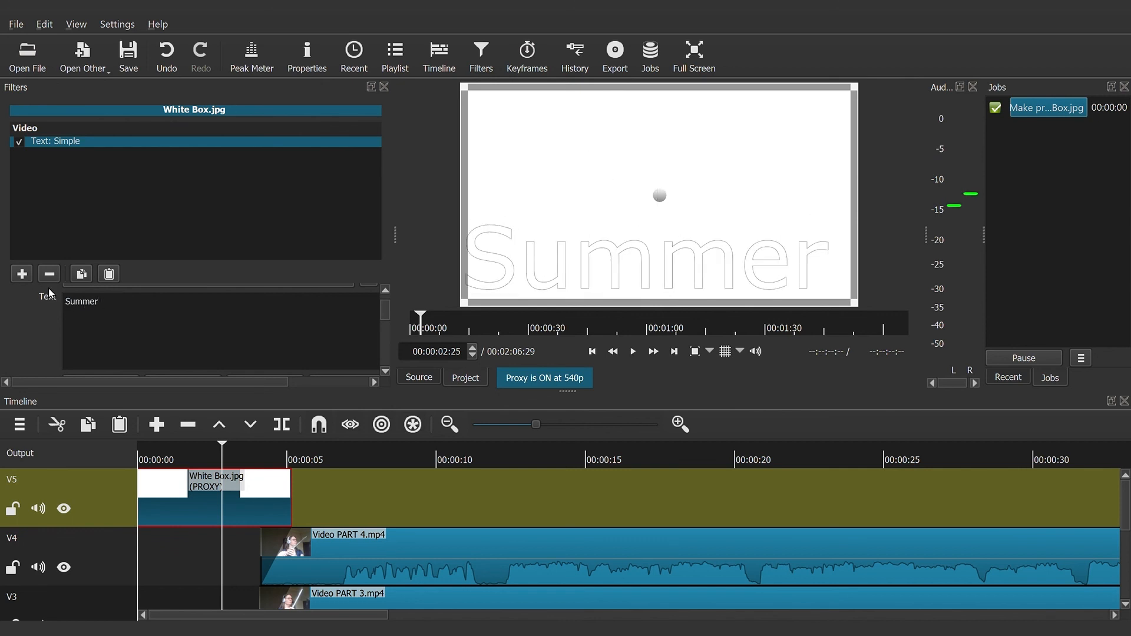
{"action": "type", "text": " Performance"}
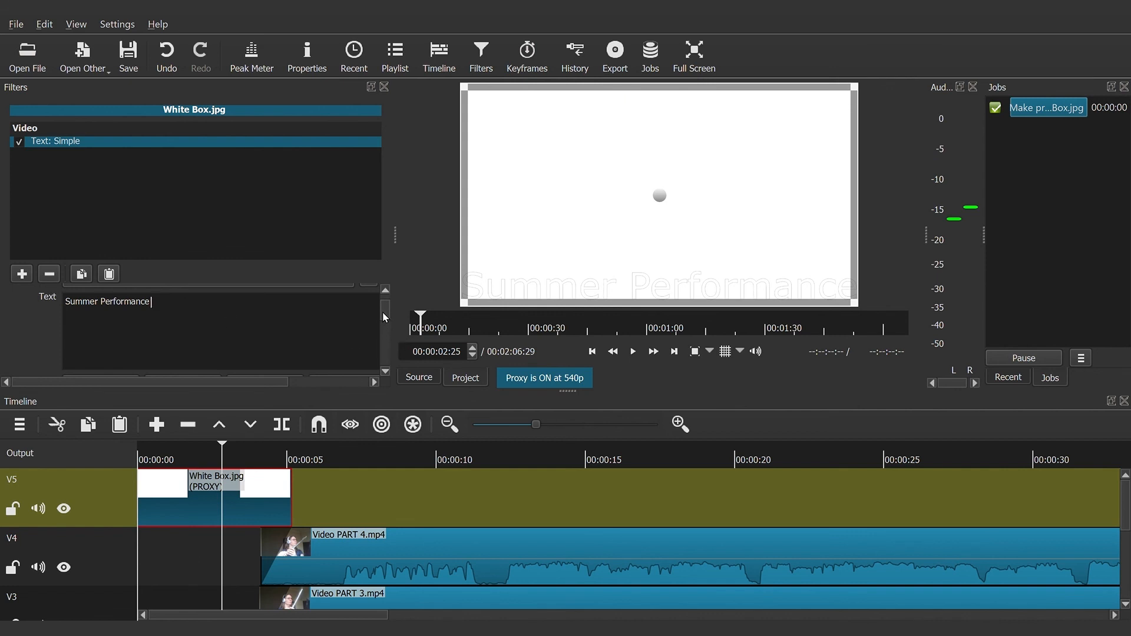
Step: Set the title's font colour to dark green and its font to Arial Italic
{"action": "scroll", "coordinate": [383, 318], "scroll_direction": "down", "scroll_amount": 5}
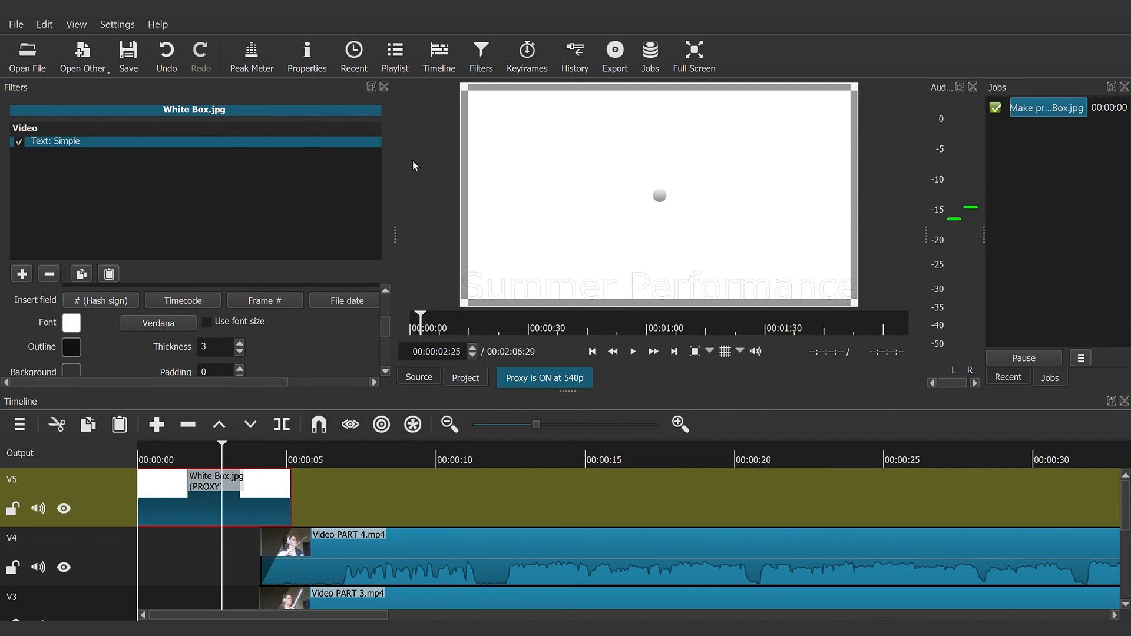
{"action": "left_click", "coordinate": [715, 504]}
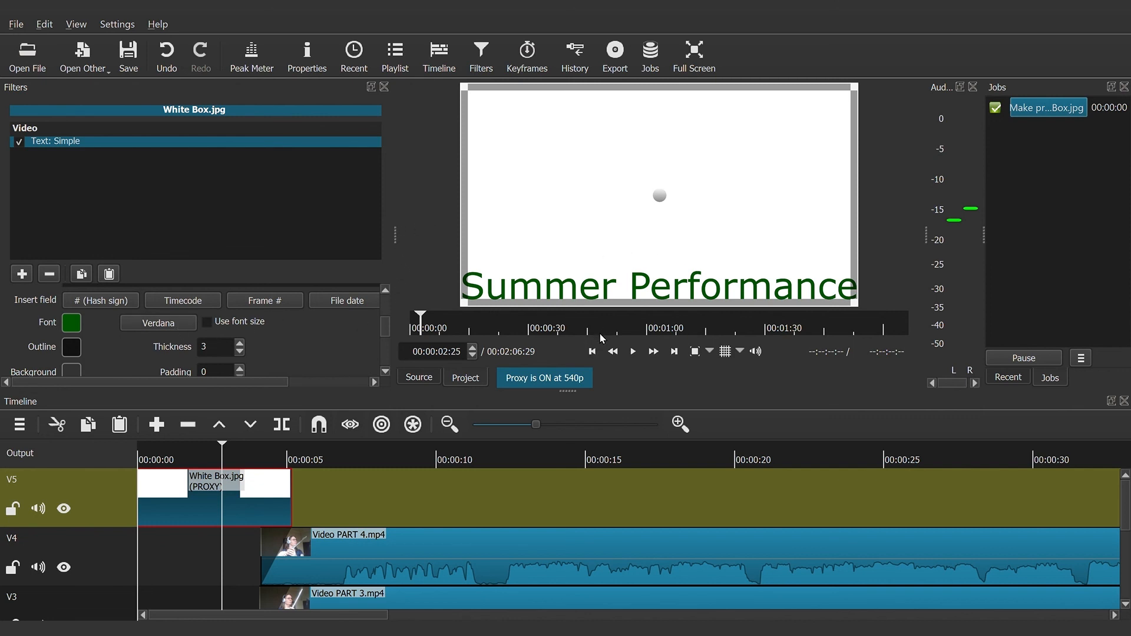
{"action": "left_click", "coordinate": [405, 241]}
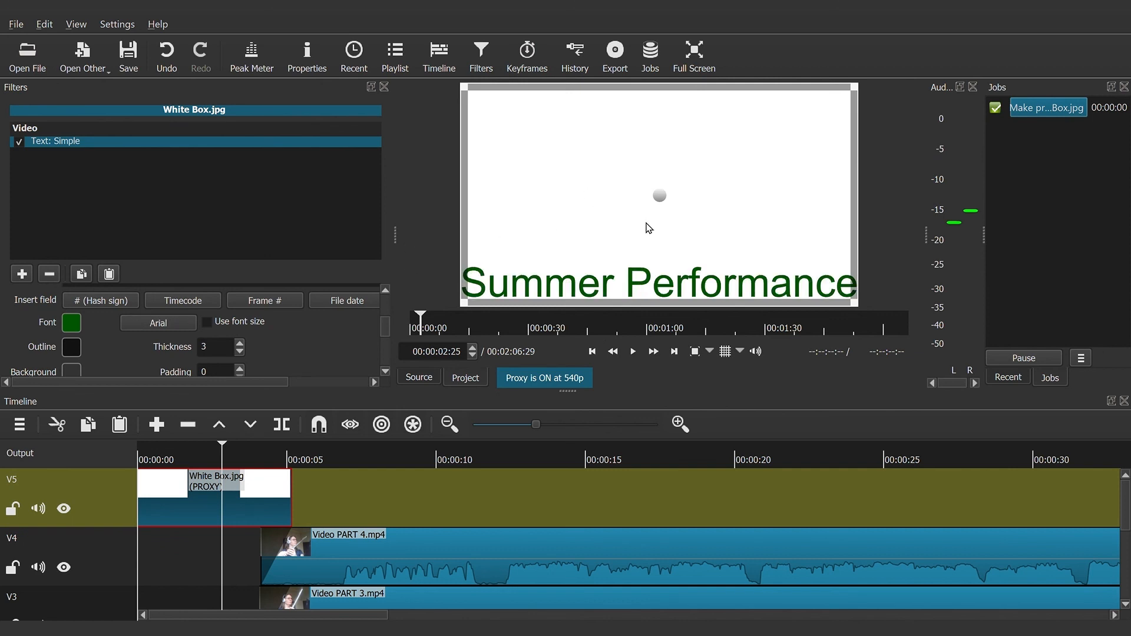
{"action": "left_click", "coordinate": [638, 241]}
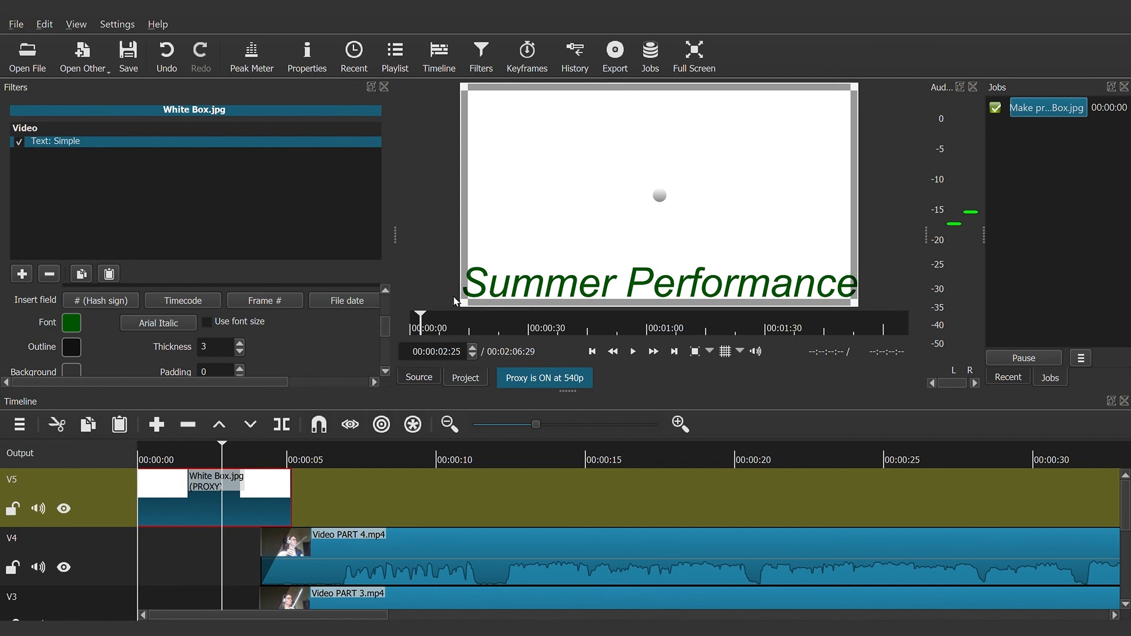
Step: Shrink the title's text box and move it to position 174, -19 so the title sits within the white image
{"action": "scroll", "coordinate": [376, 337], "scroll_direction": "down", "scroll_amount": 2}
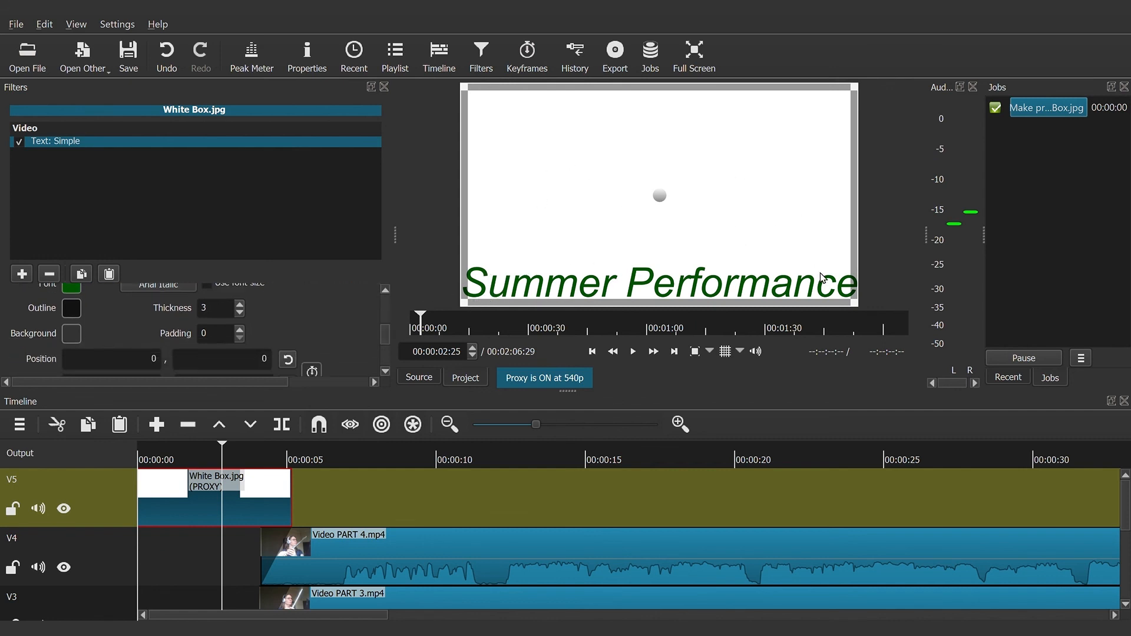
{"action": "left_click_drag", "start_coordinate": [853, 307], "coordinate": [775, 222]}
{"action": "left_click_drag", "start_coordinate": [626, 161], "coordinate": [676, 161]}
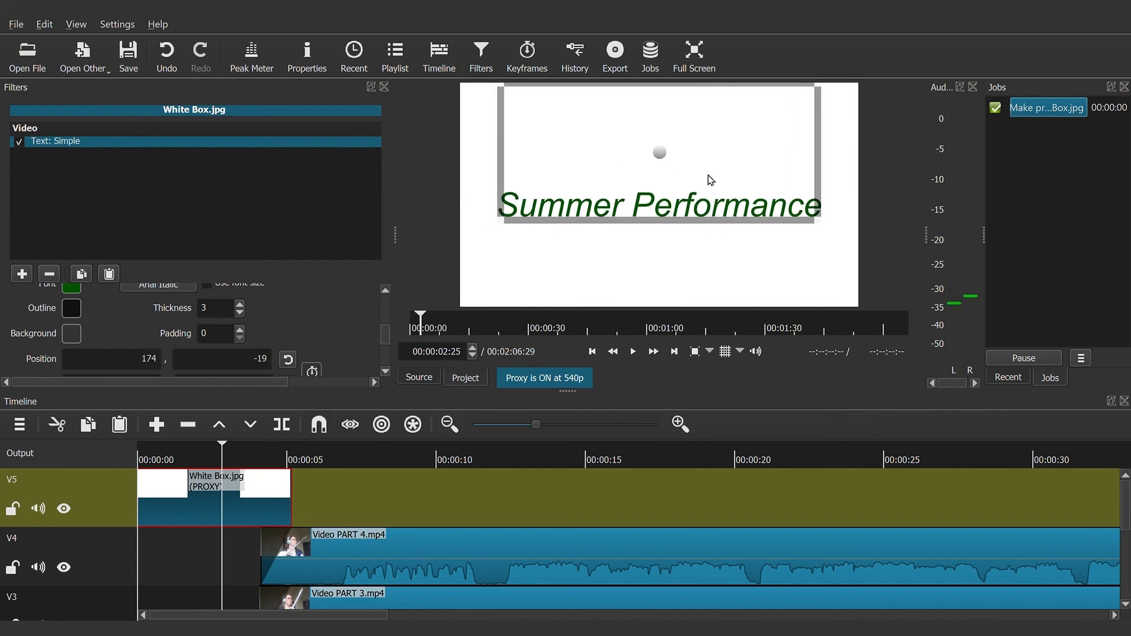
{"action": "left_click_drag", "start_coordinate": [821, 224], "coordinate": [840, 236]}
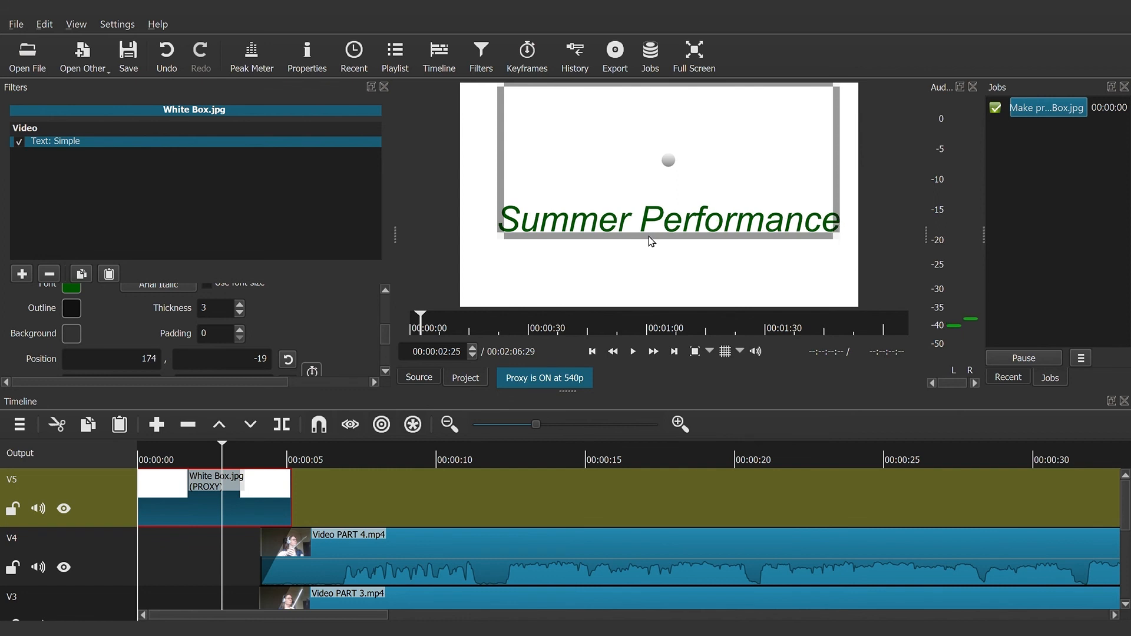
Step: Break the title into two lines, "Summer" and "Performance", and centre its text box on the white image
{"action": "left_click_drag", "start_coordinate": [389, 331], "coordinate": [390, 303]}
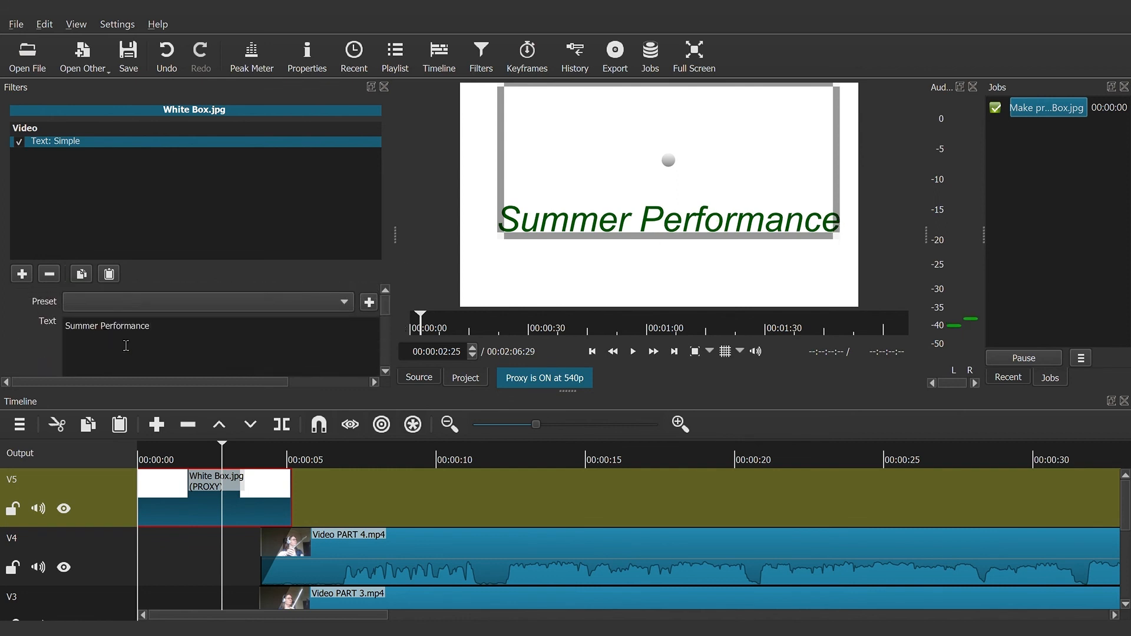
{"action": "key", "text": "Return"}
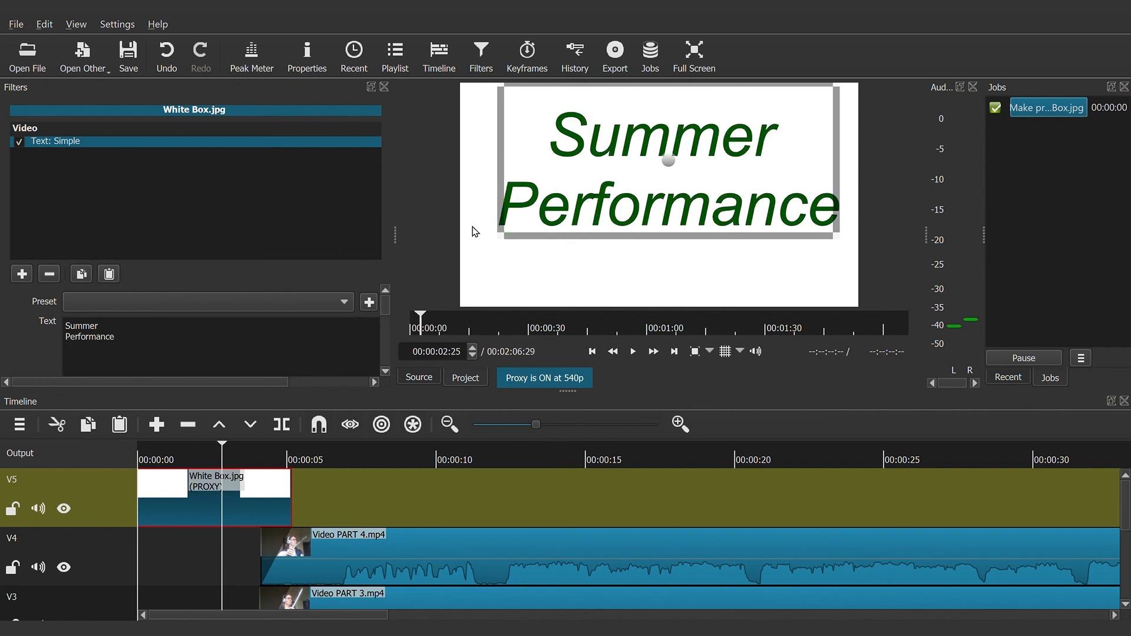
{"action": "left_click_drag", "start_coordinate": [671, 166], "coordinate": [655, 200]}
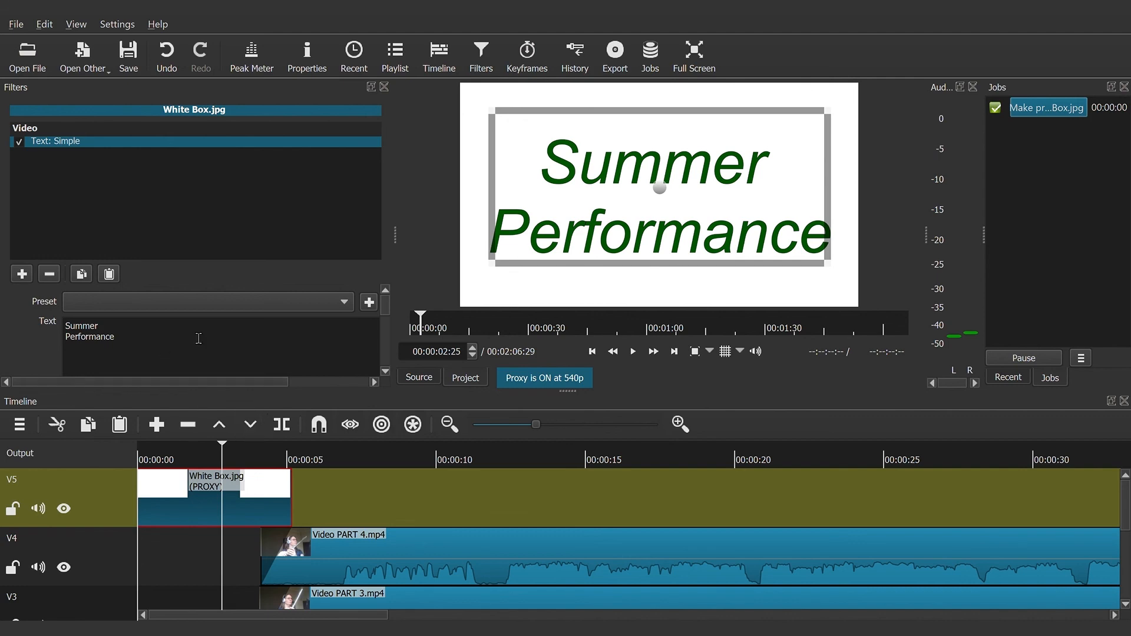
Step: Add a 1-second Fade Out Video filter to White Box.jpg that adjusts opacity instead of fading with black
{"action": "left_click", "coordinate": [24, 274]}
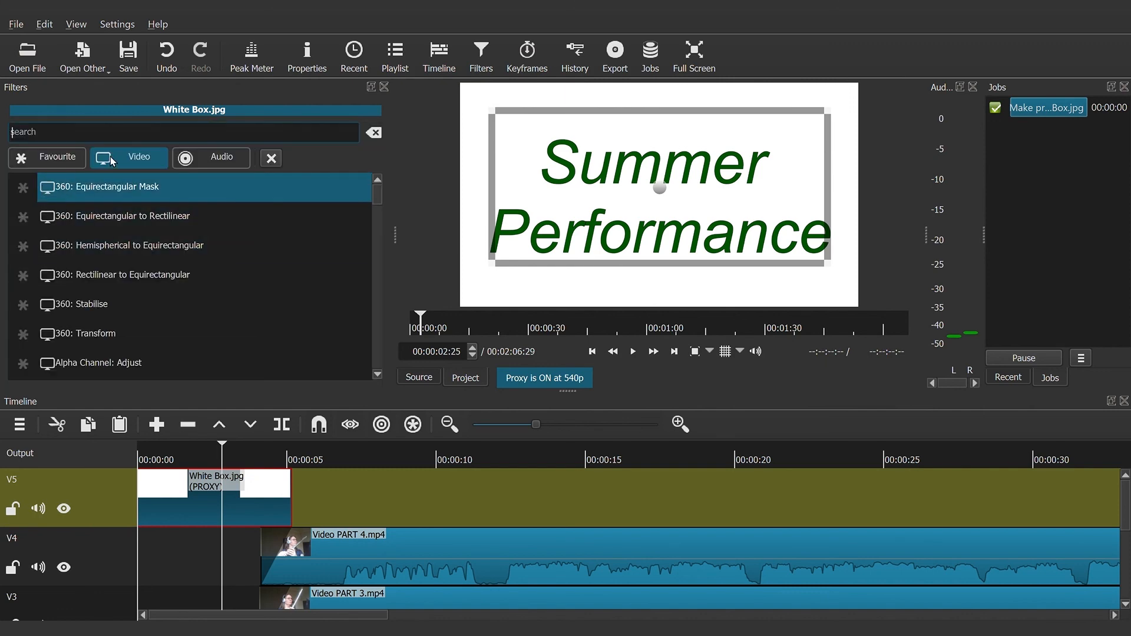
{"action": "left_click_drag", "start_coordinate": [376, 195], "coordinate": [380, 254]}
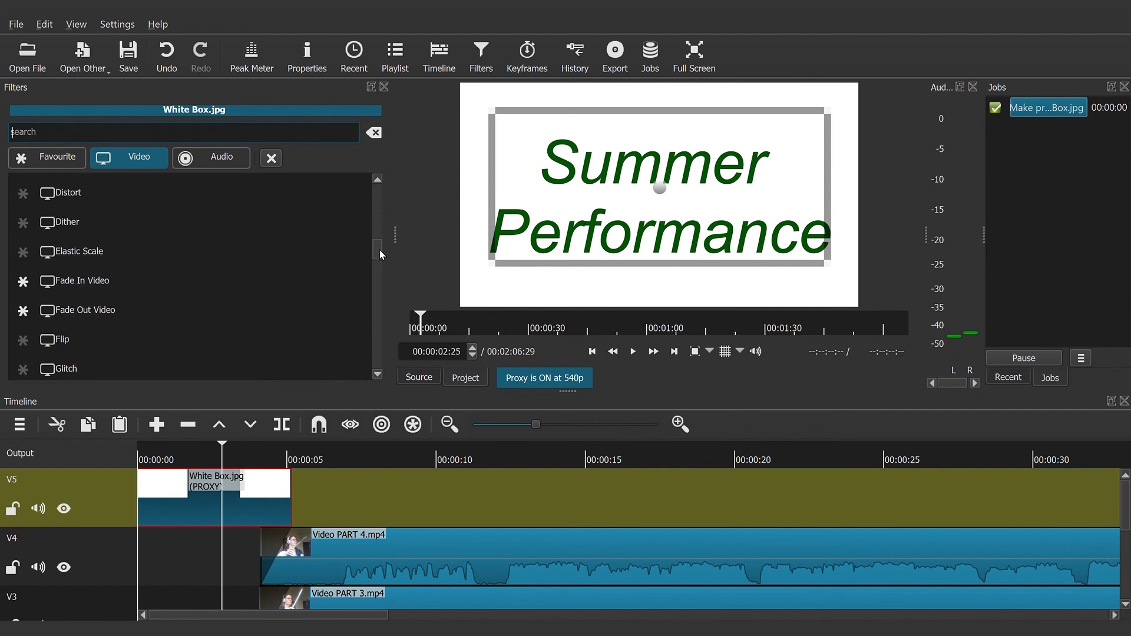
{"action": "left_click", "coordinate": [112, 310]}
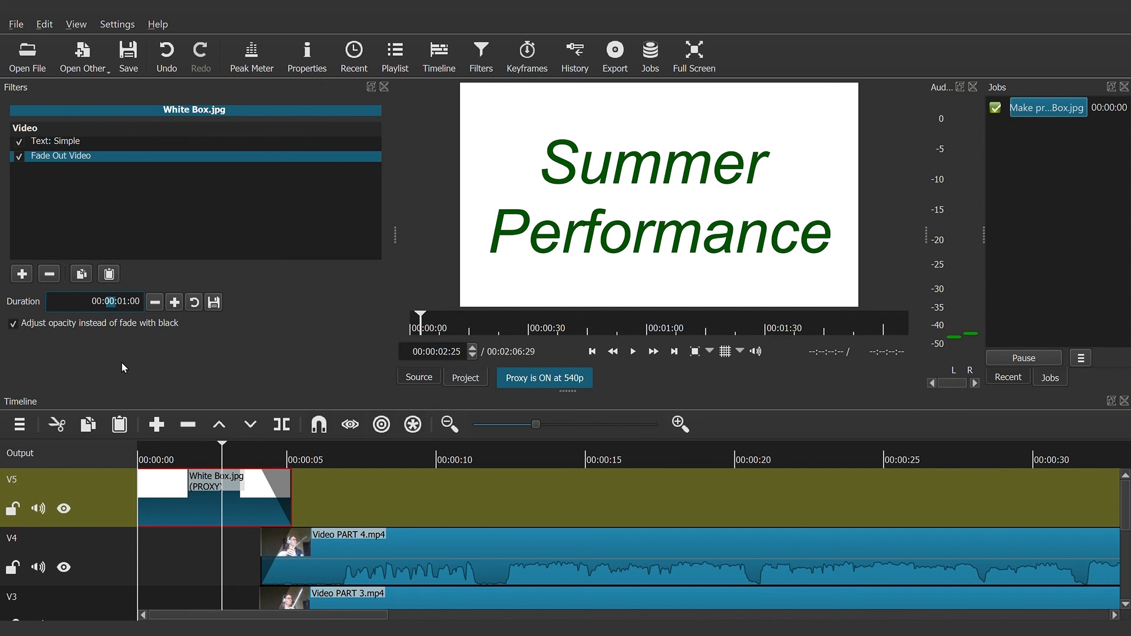
Step: Play the project from 00:00:00 to check the title's fade into the four videos, and pause at about 00:00:12
{"action": "left_click_drag", "start_coordinate": [211, 454], "coordinate": [136, 447]}
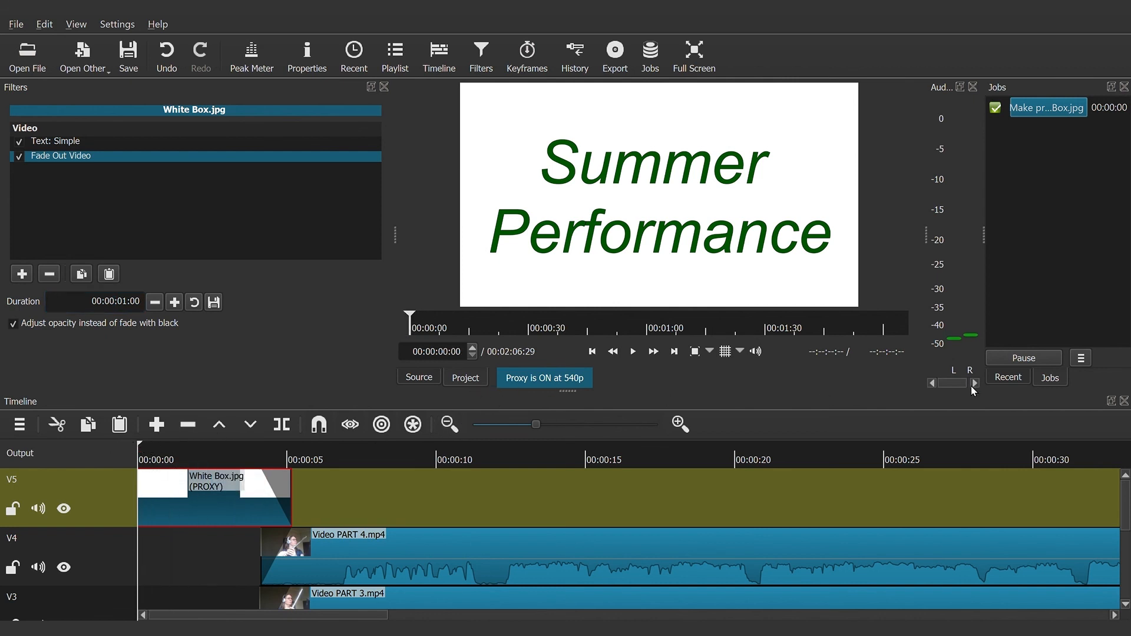
{"action": "left_click", "coordinate": [634, 353]}
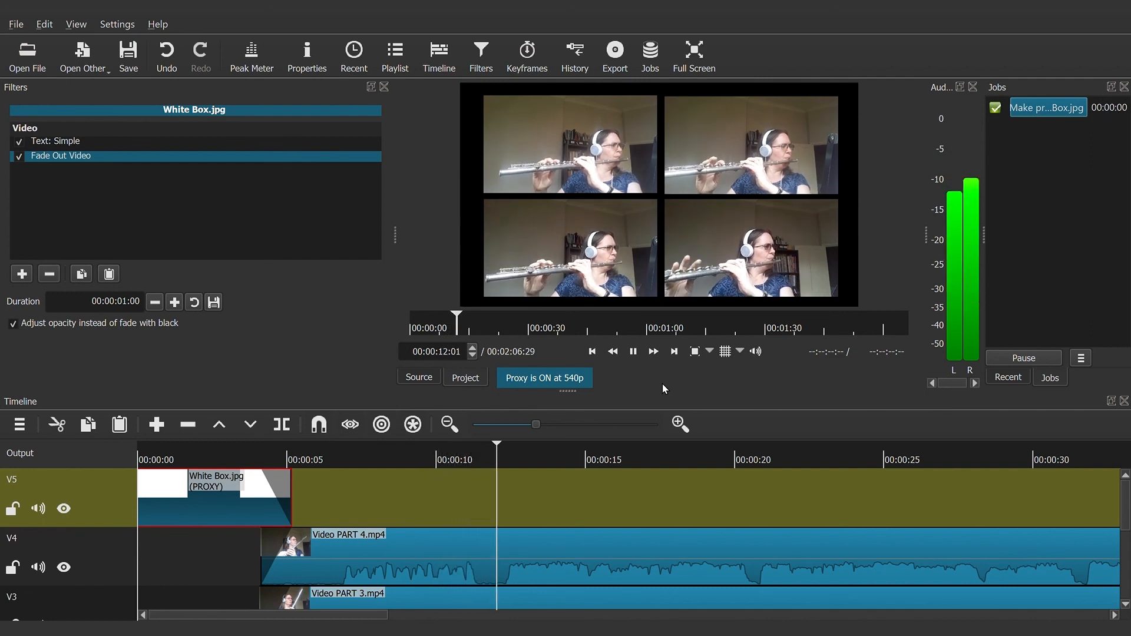
{"action": "key", "text": "space"}
{"action": "key", "text": "Left"}
{"action": "key", "text": "Left"}
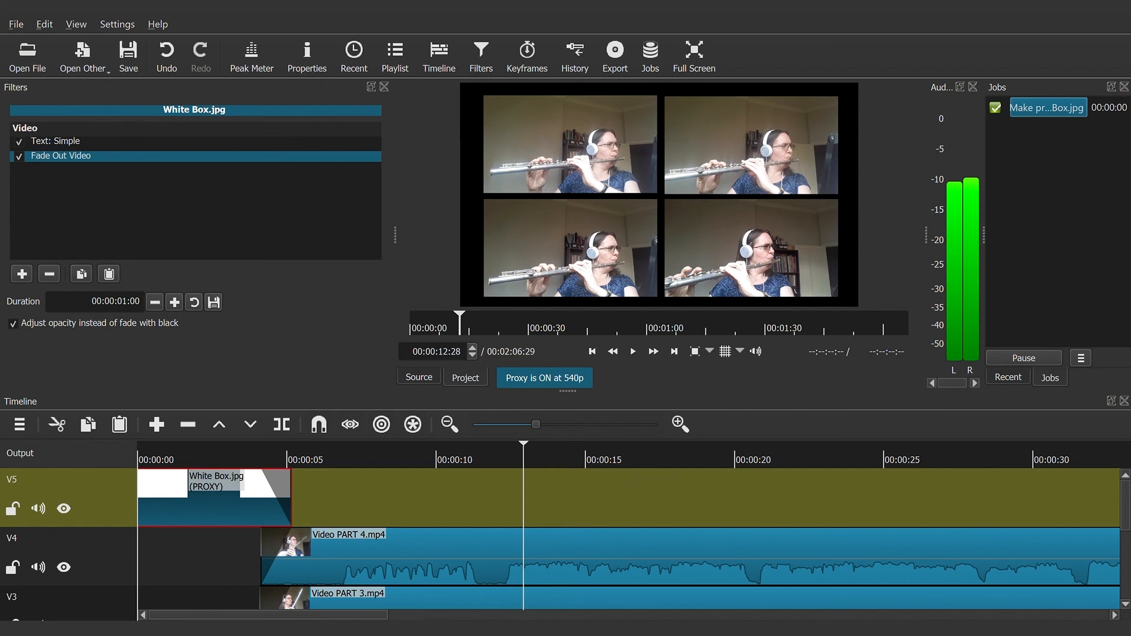
{"action": "left_click_drag", "start_coordinate": [375, 615], "coordinate": [1096, 620]}
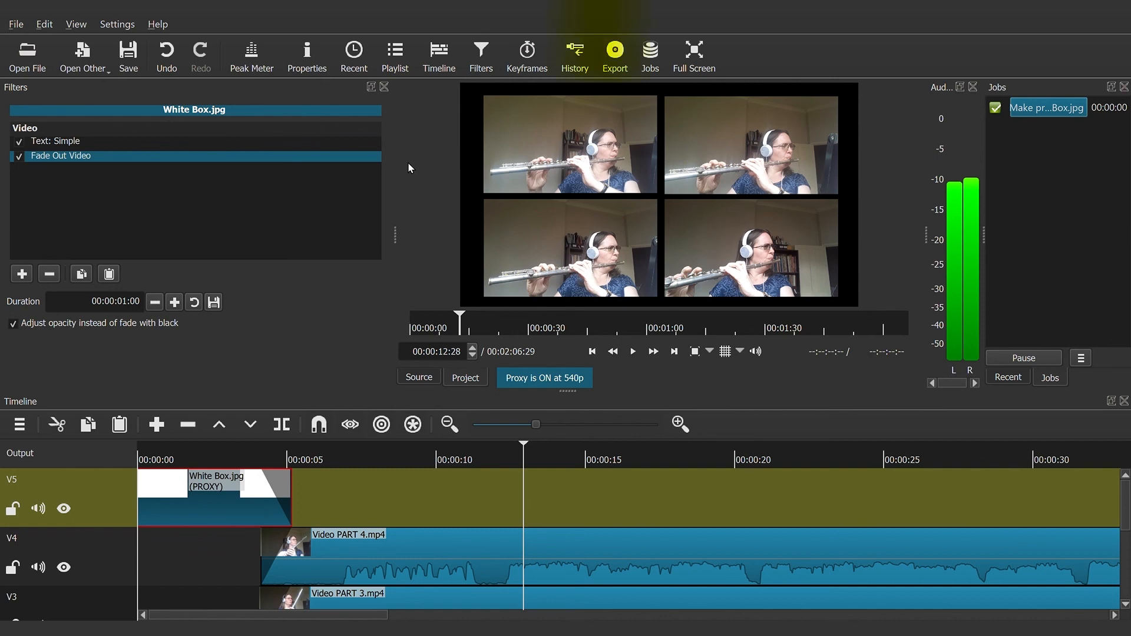
Step: Choose the H.264 High Profile export preset with its advanced settings shown, and start exporting the timeline to a file
{"action": "left_click", "coordinate": [620, 57]}
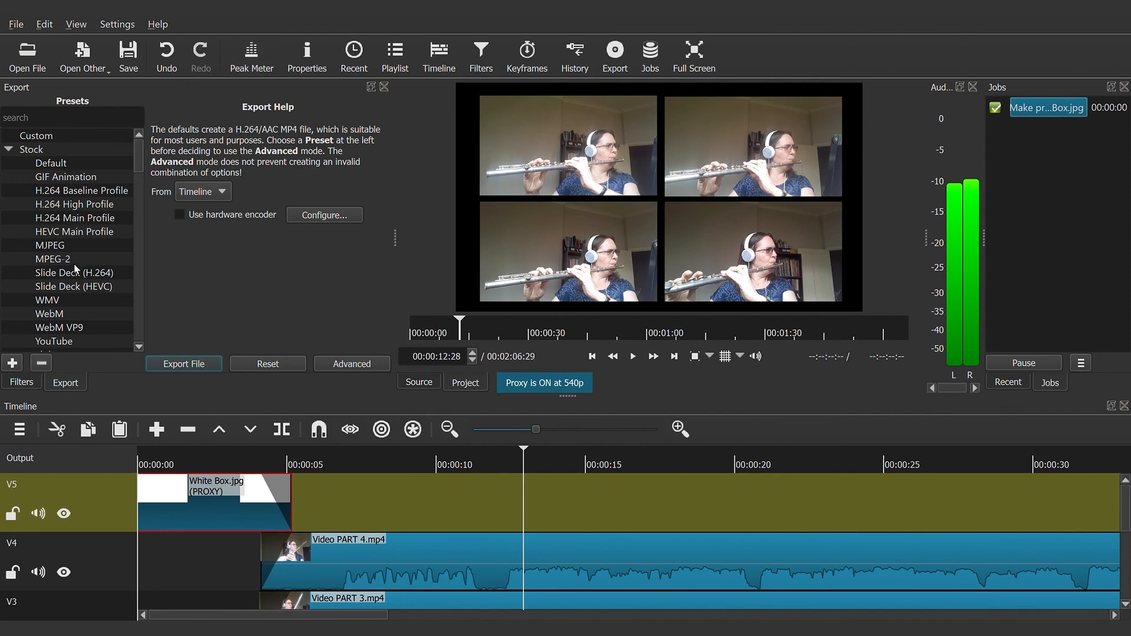
{"action": "left_click", "coordinate": [87, 206]}
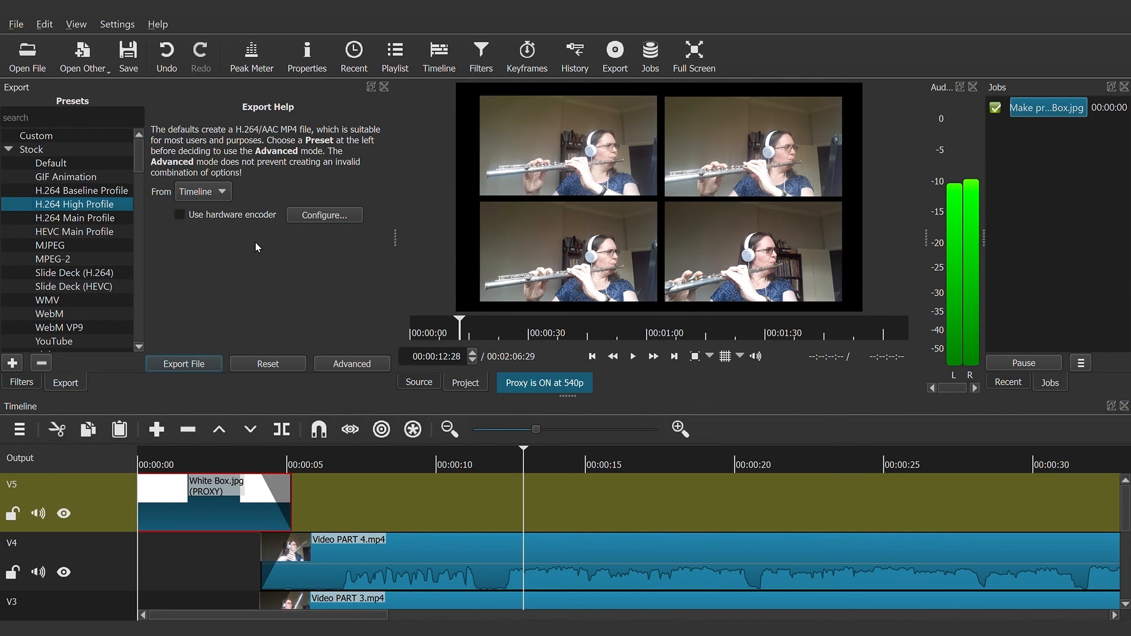
{"action": "left_click", "coordinate": [375, 364]}
{"action": "mouse_move", "coordinate": [383, 211]}
{"action": "left_mouse_down"}
{"action": "mouse_move", "coordinate": [388, 270]}
{"action": "mouse_move", "coordinate": [390, 208]}
{"action": "left_mouse_up"}
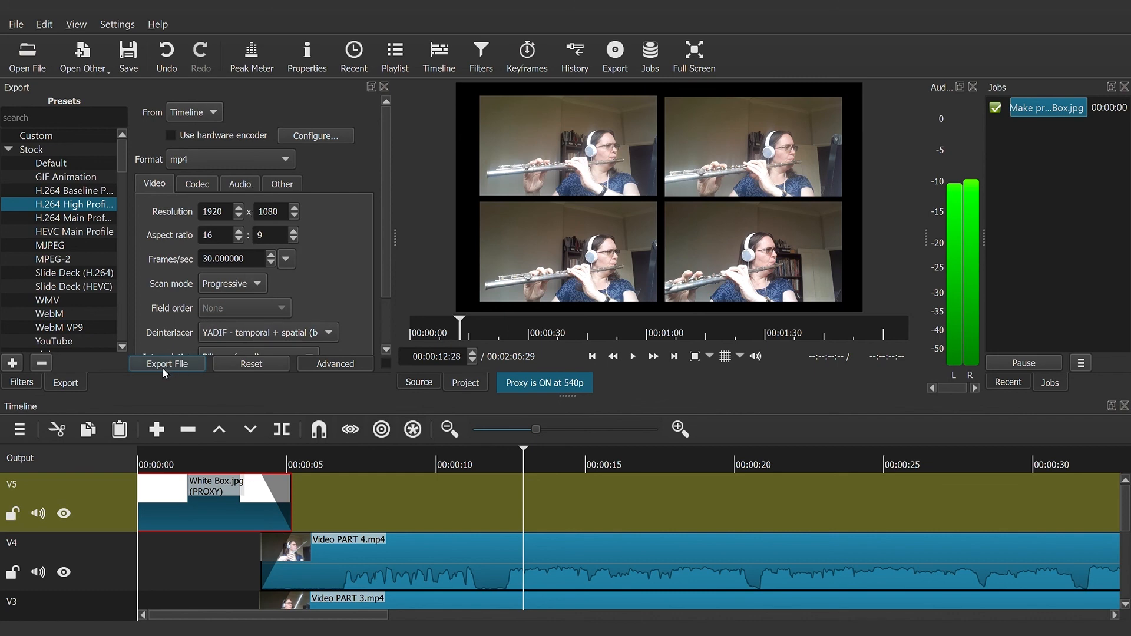
{"action": "left_click", "coordinate": [196, 363]}
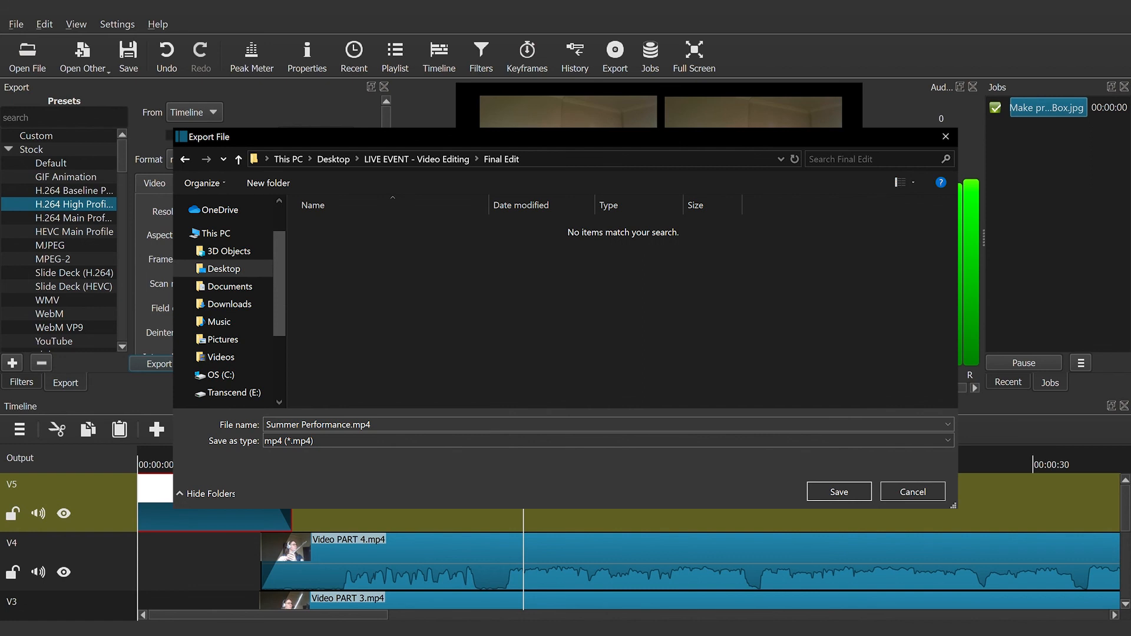